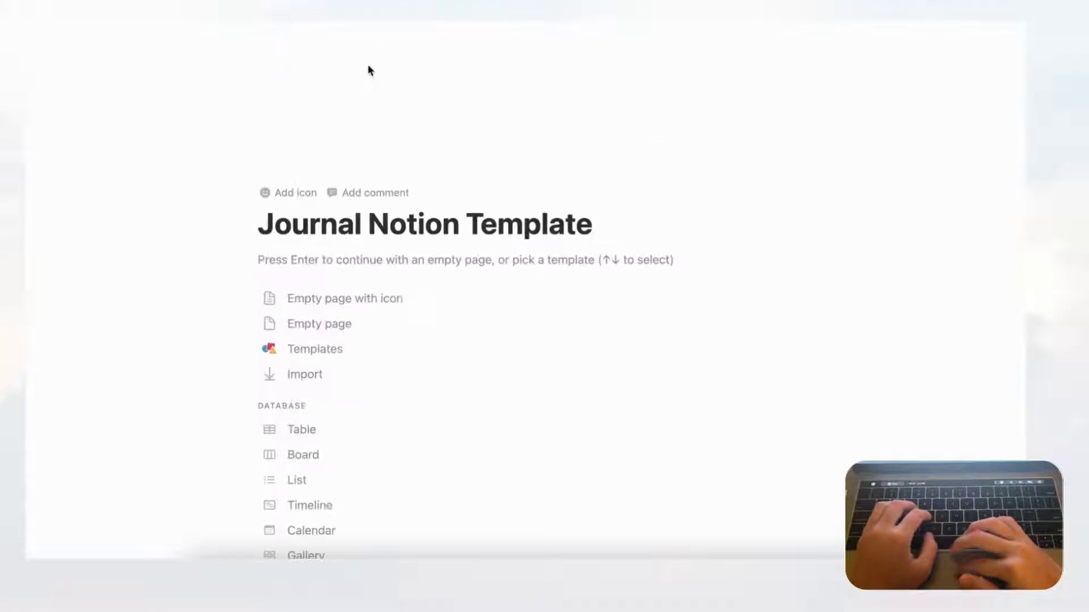
- Add a page cover from Unsplash, searching for "mountain" and choosing the photo of hazy ridges under a golden sky
click(705, 155)
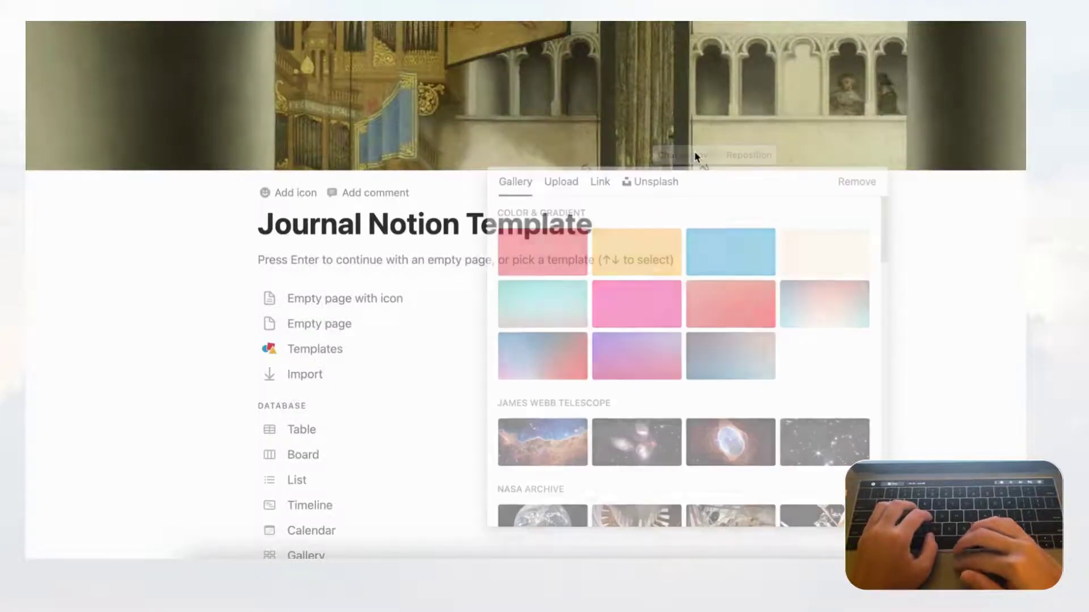
click(649, 182)
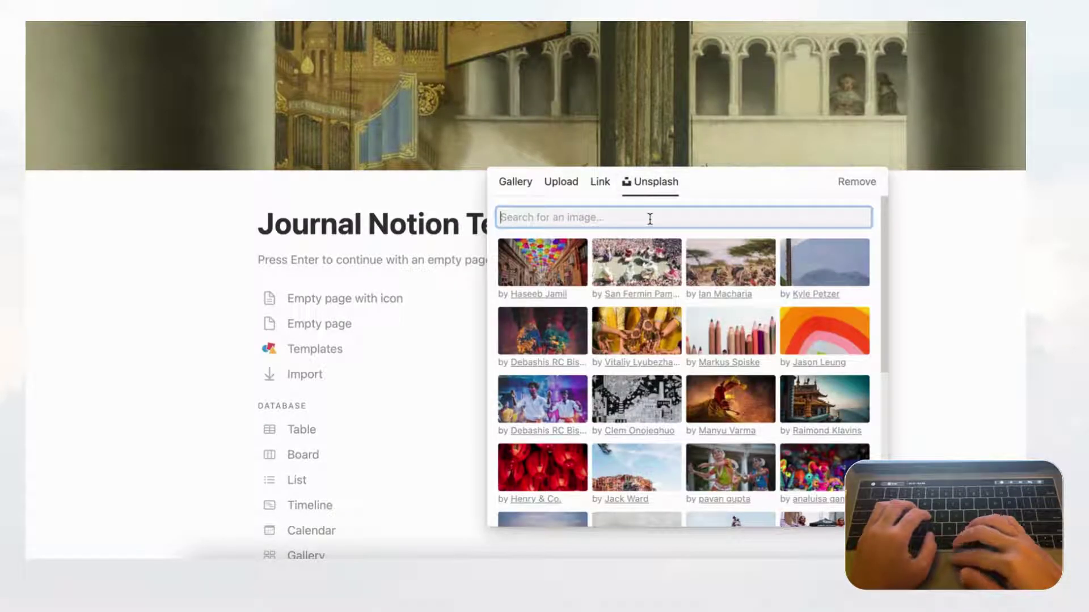
text(mountain)
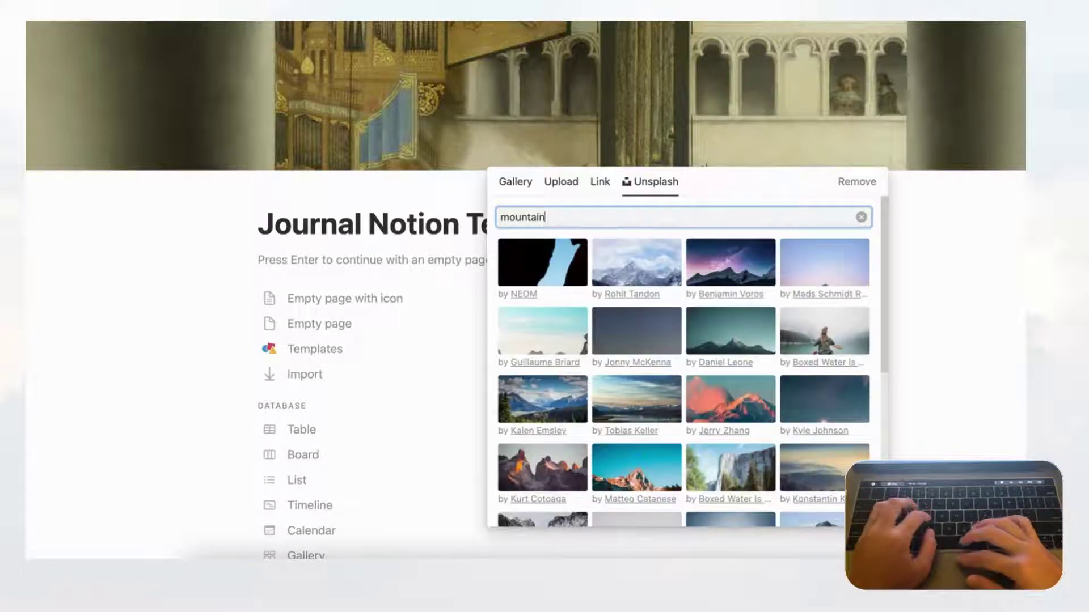
scroll(784, 355, down, 1)
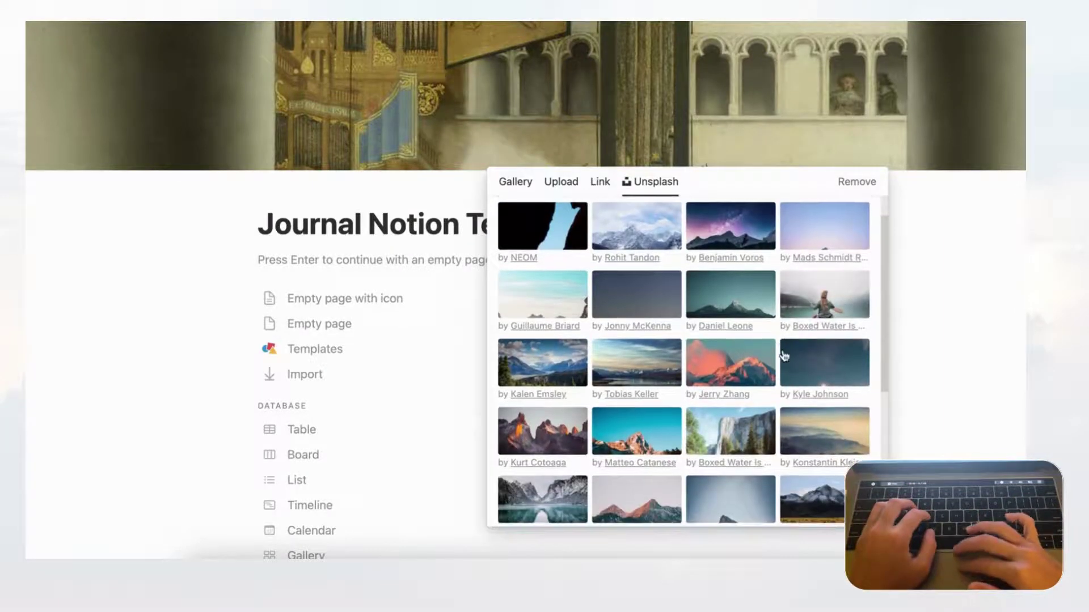
click(825, 435)
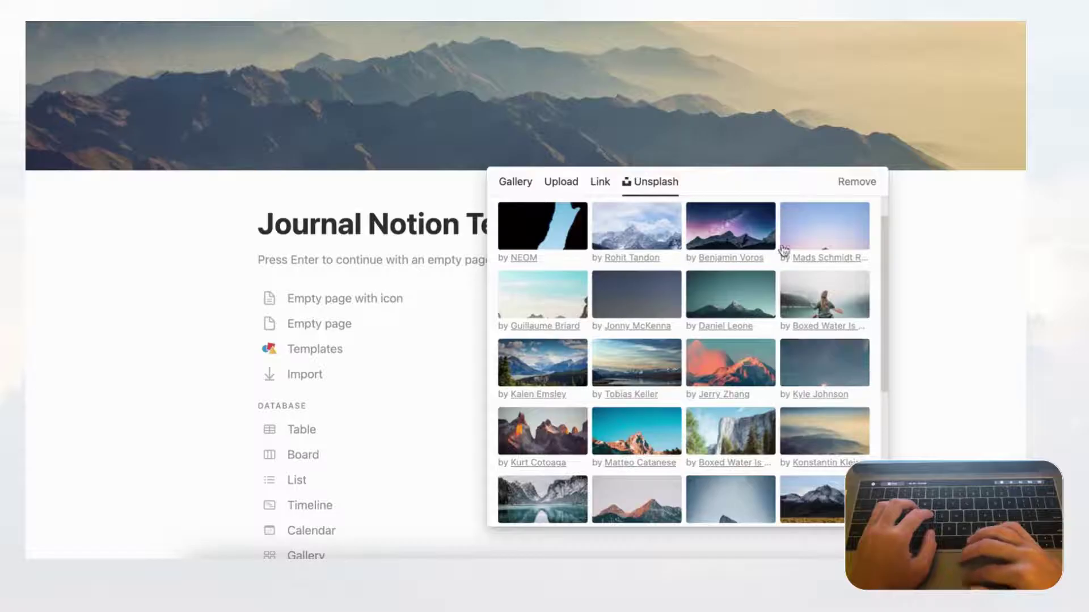
- Reposition the cover image downward so more of the sky shows, and save the position
click(782, 146)
click(759, 159)
drag(752, 143, 742, 236)
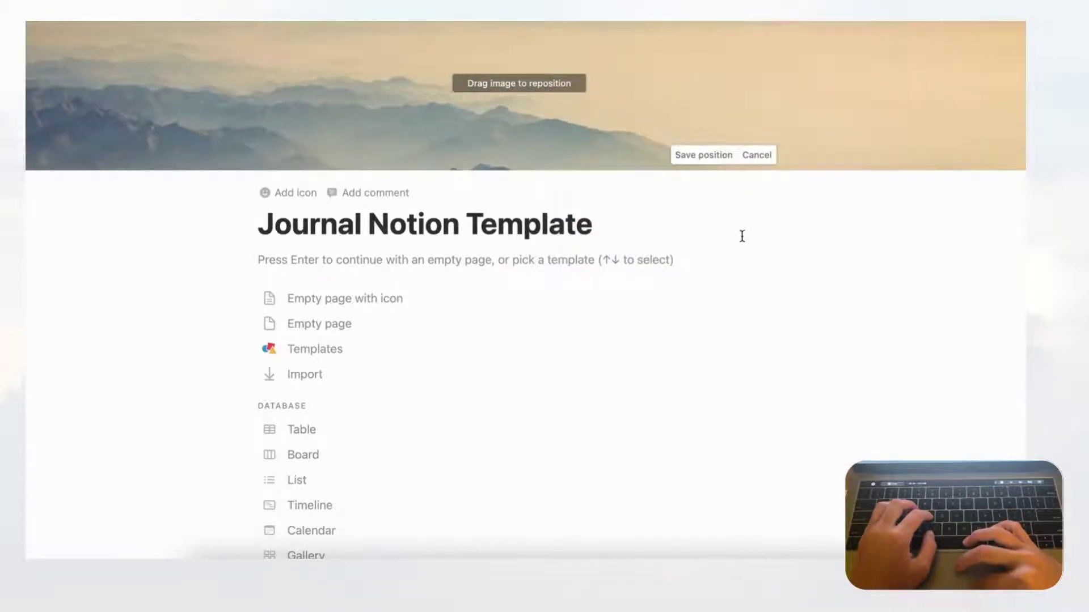
click(712, 159)
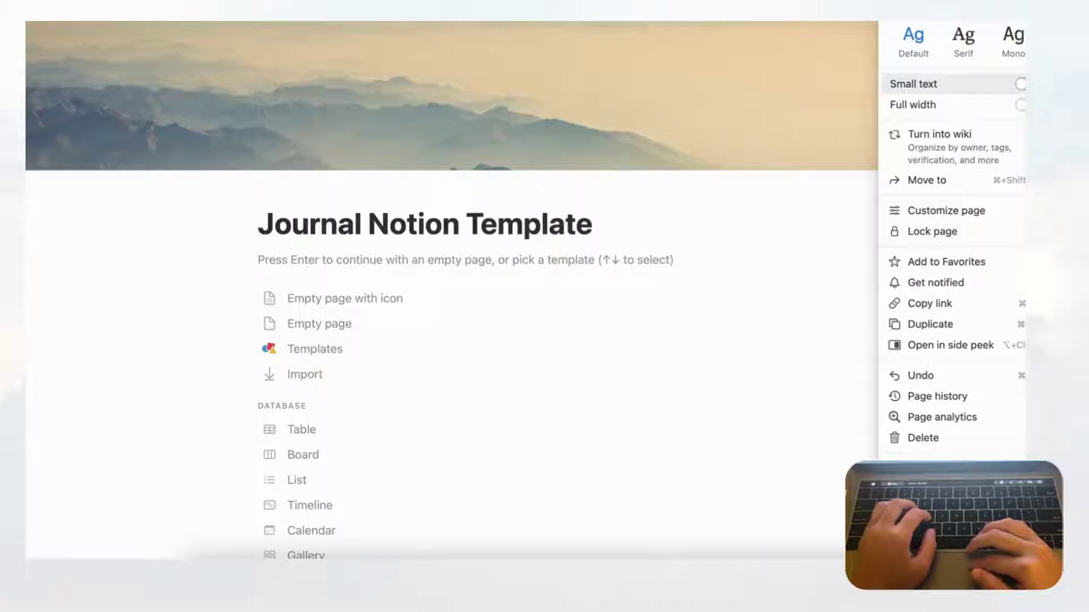
- Turn on small text and full width for the page
click(1019, 85)
click(1012, 105)
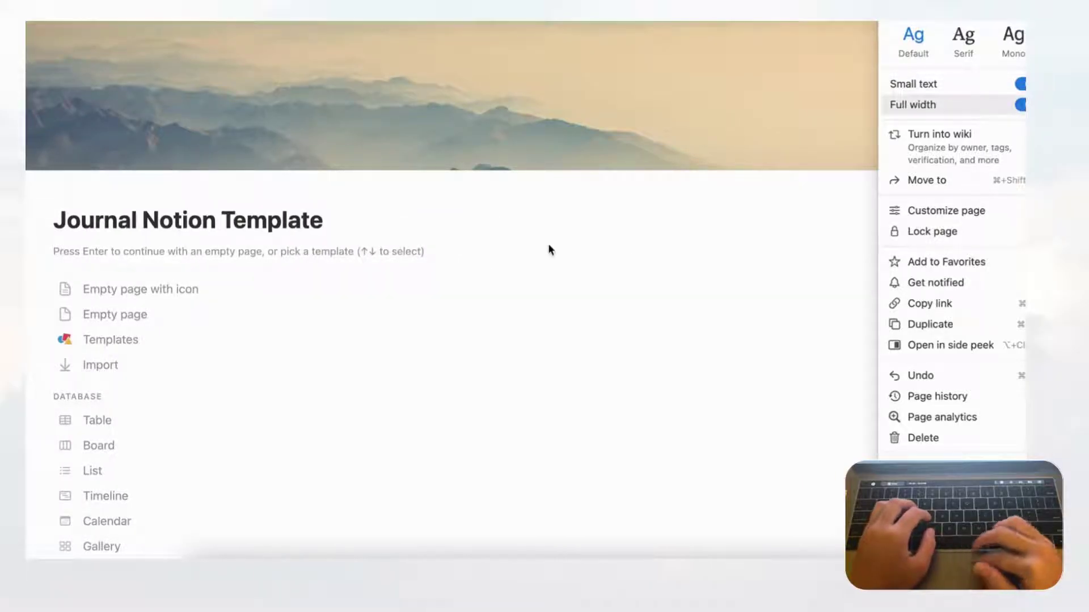
click(104, 260)
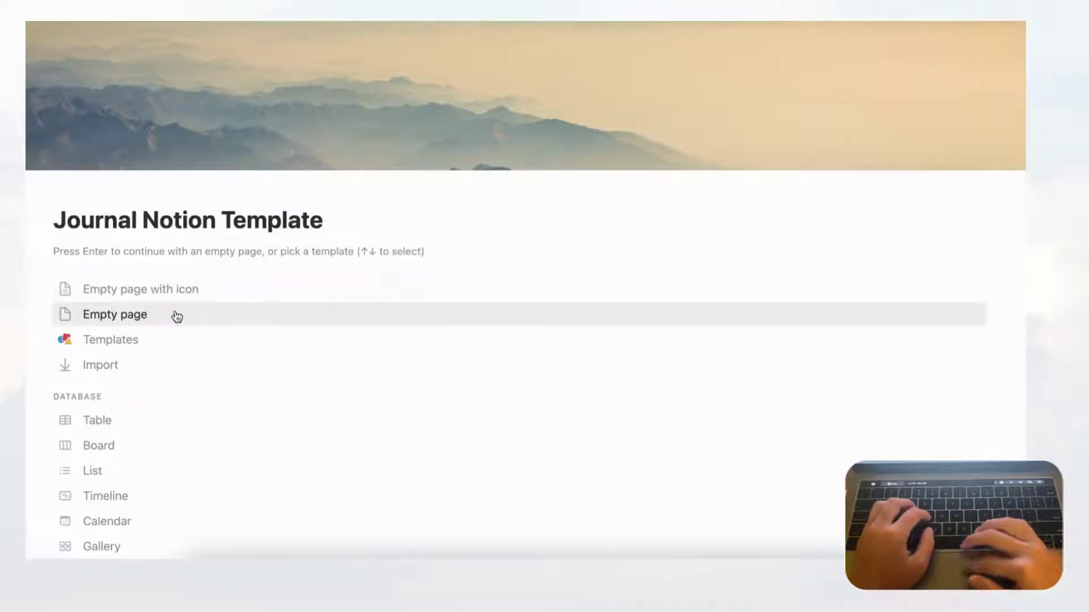
- Start with an empty page and insert a gallery view with a new database titled "My Journals"
click(123, 324)
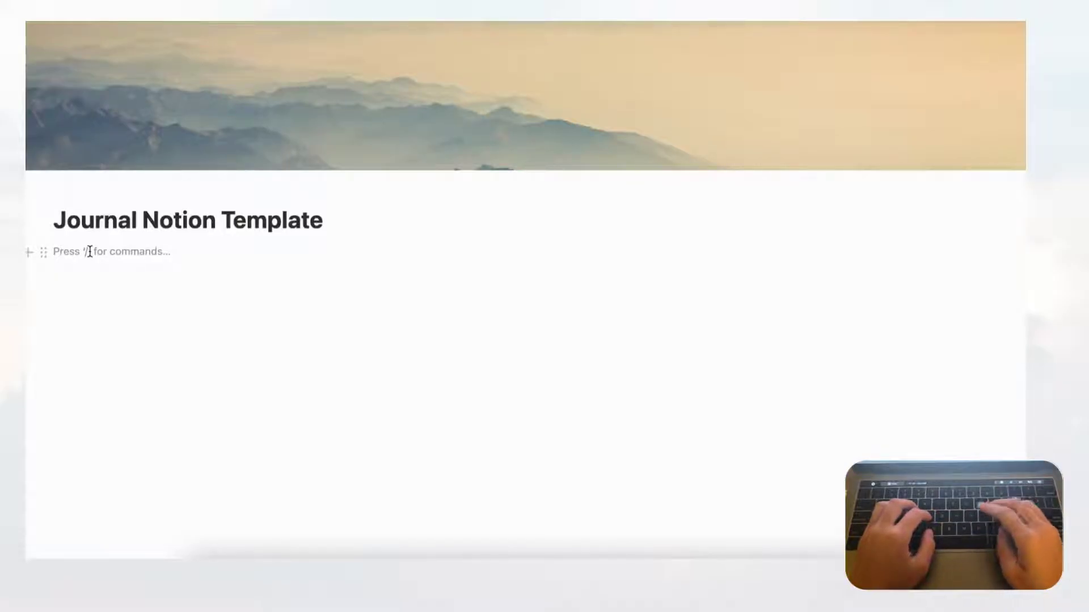
text(/data)
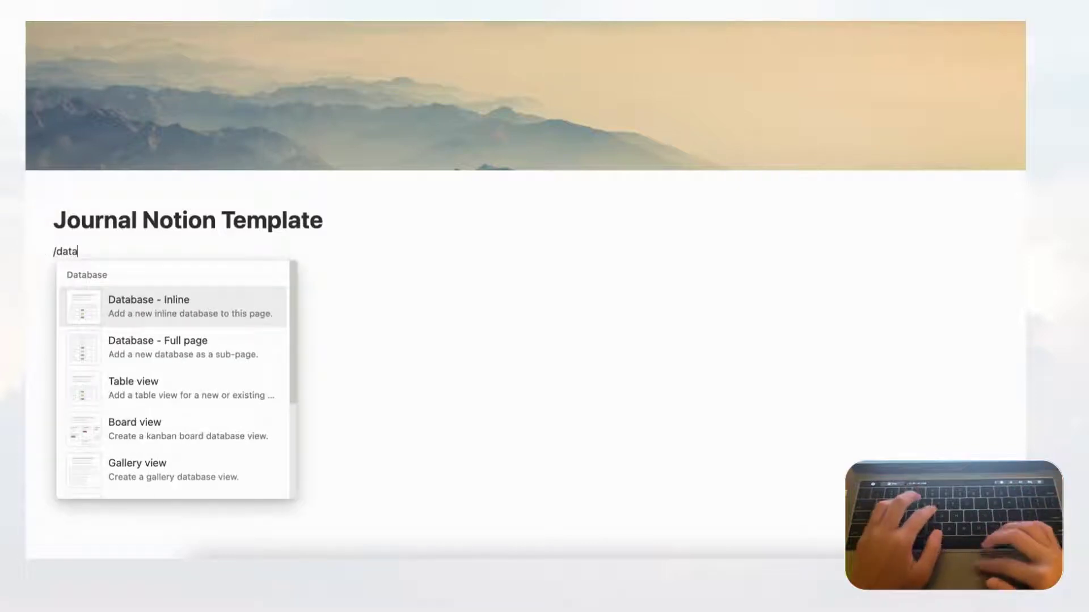
scroll(133, 392, down, 3)
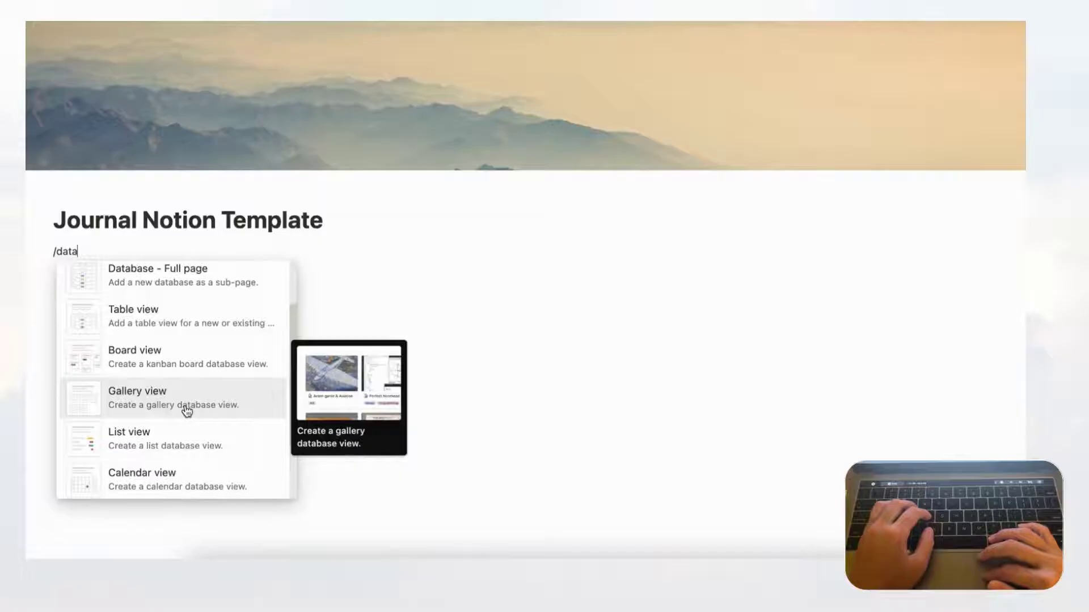
click(184, 410)
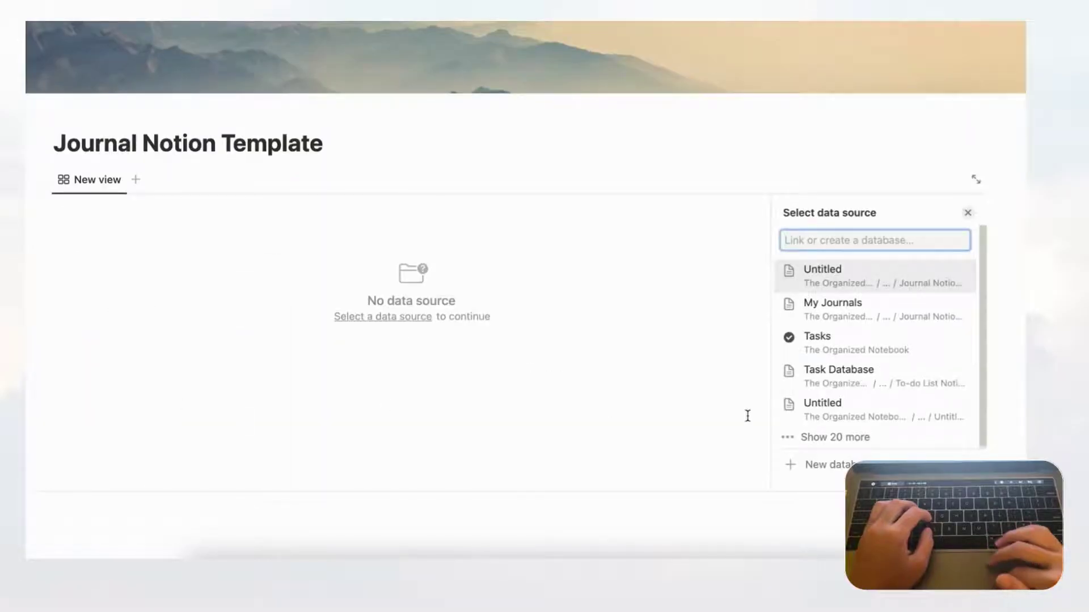
click(821, 466)
click(89, 291)
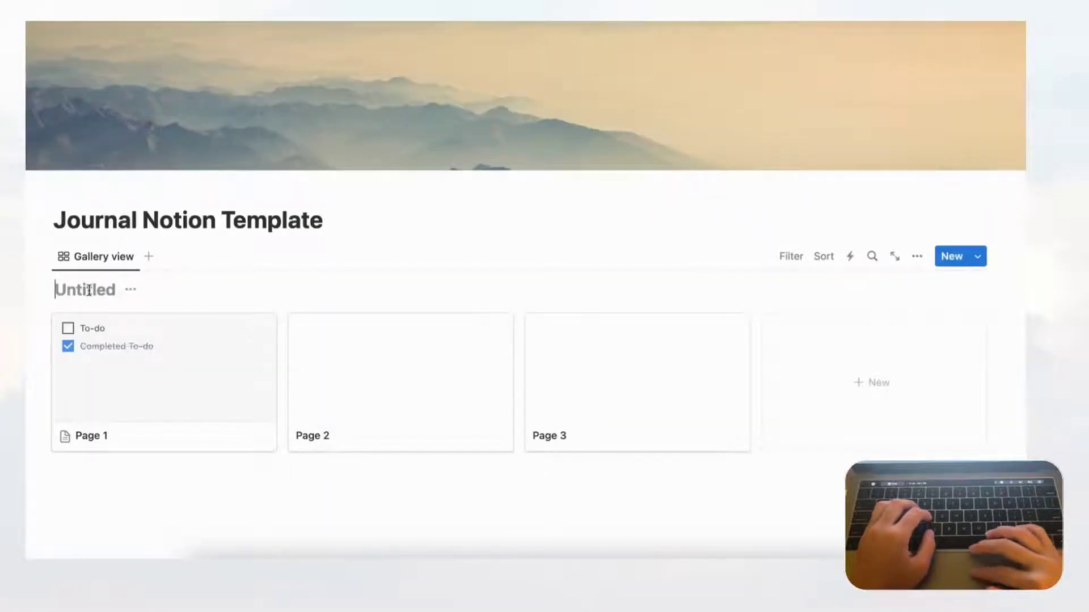
text(My Journals)
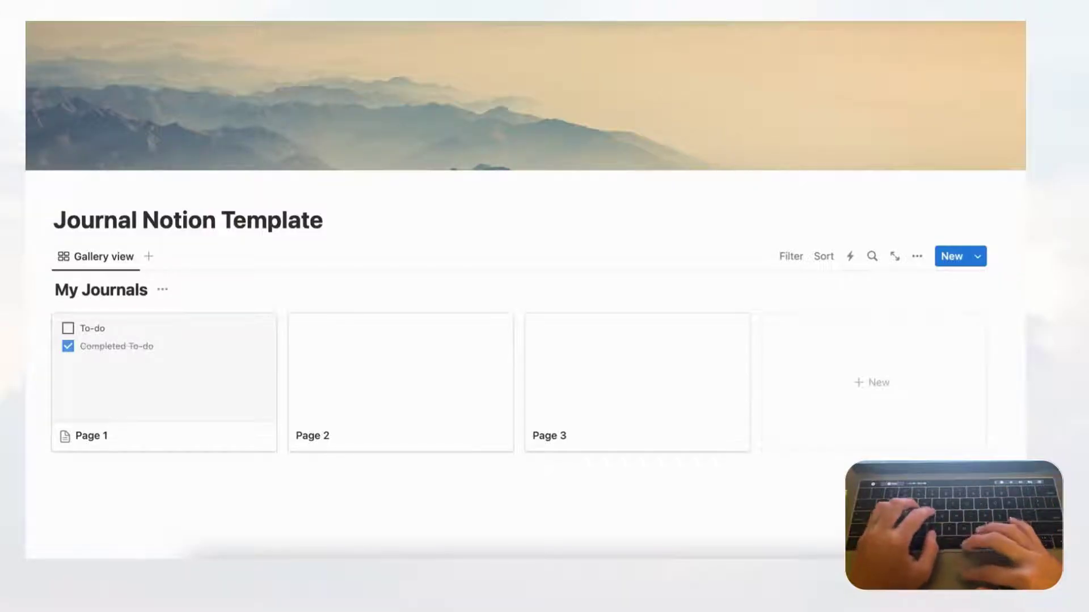
- Insert a table view below the gallery with a new database titled "My Journal Entries"
scroll(224, 278, down, 1)
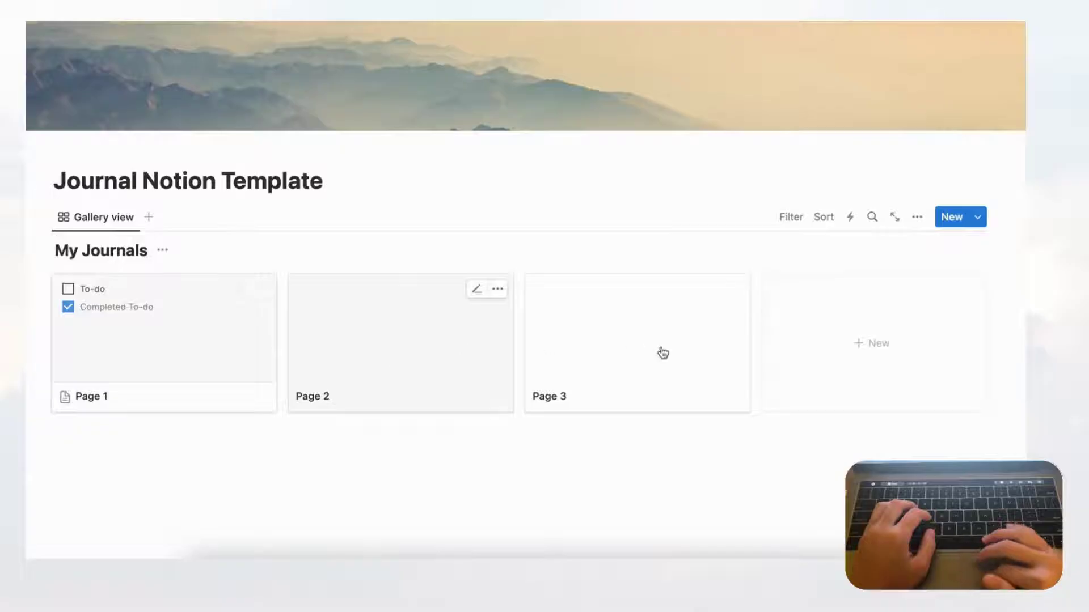
click(29, 217)
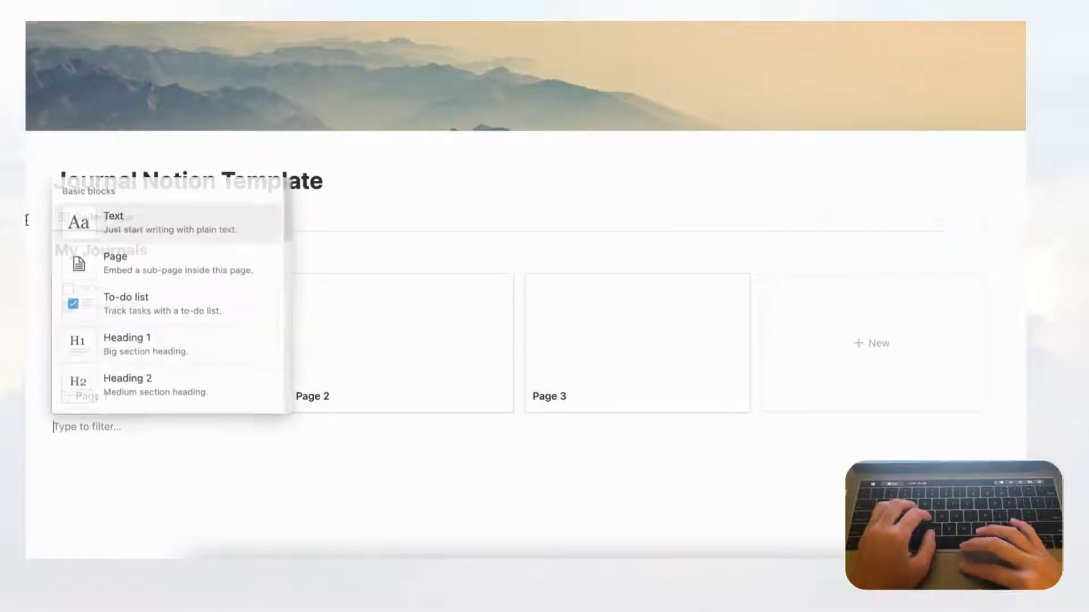
key(Escape)
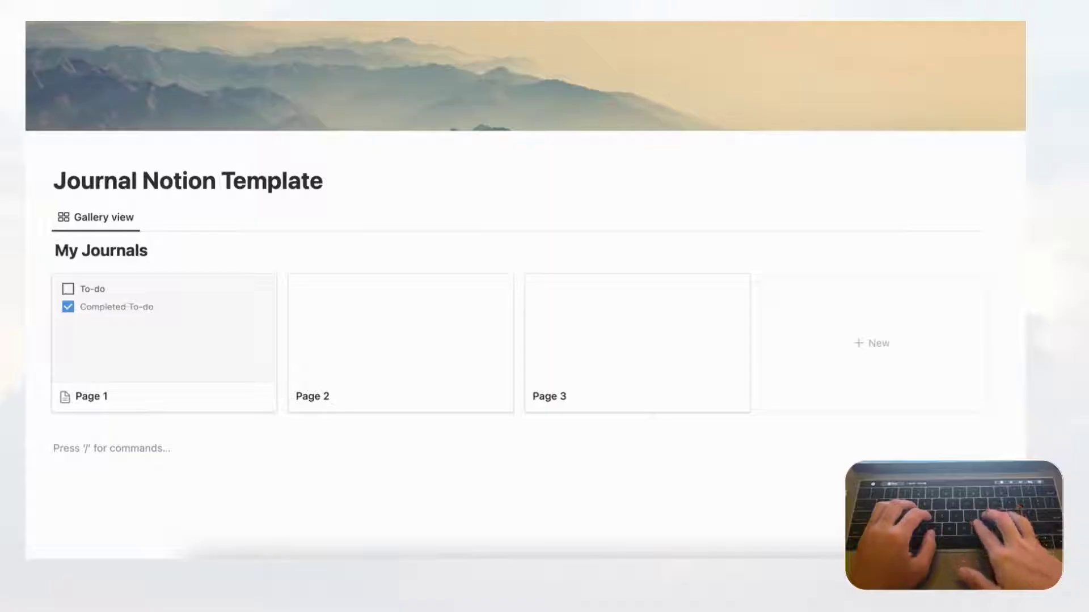
text(/data)
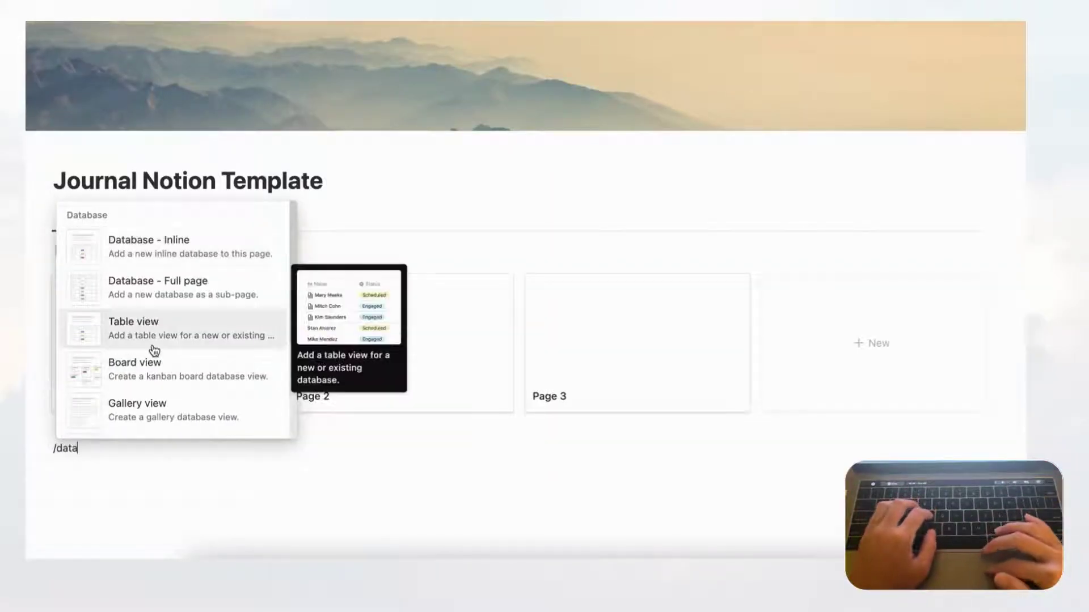
click(161, 341)
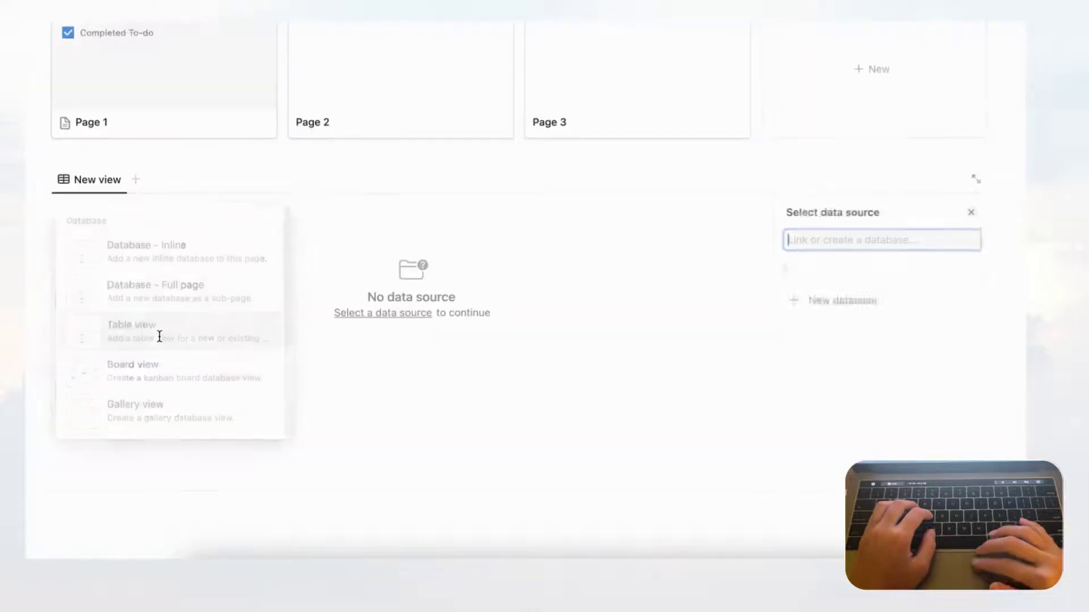
click(829, 468)
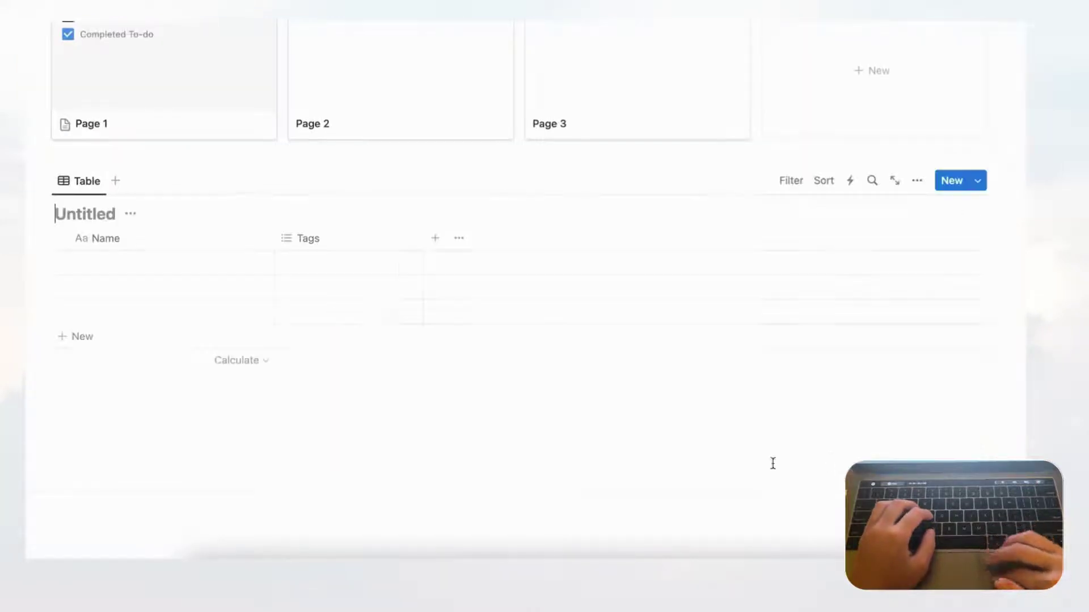
text(My)
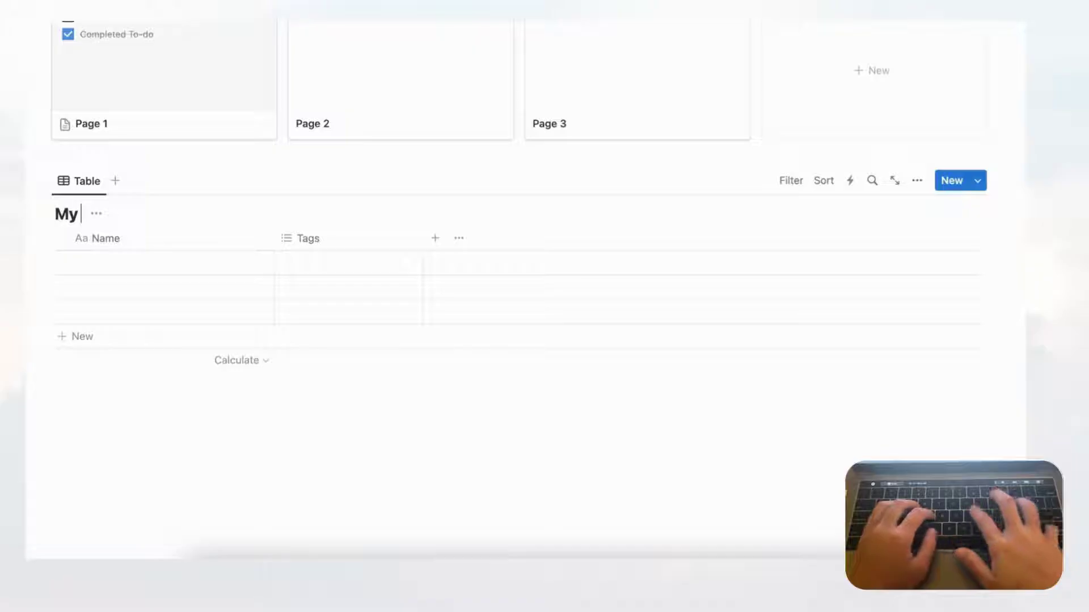
text( Journal Entries)
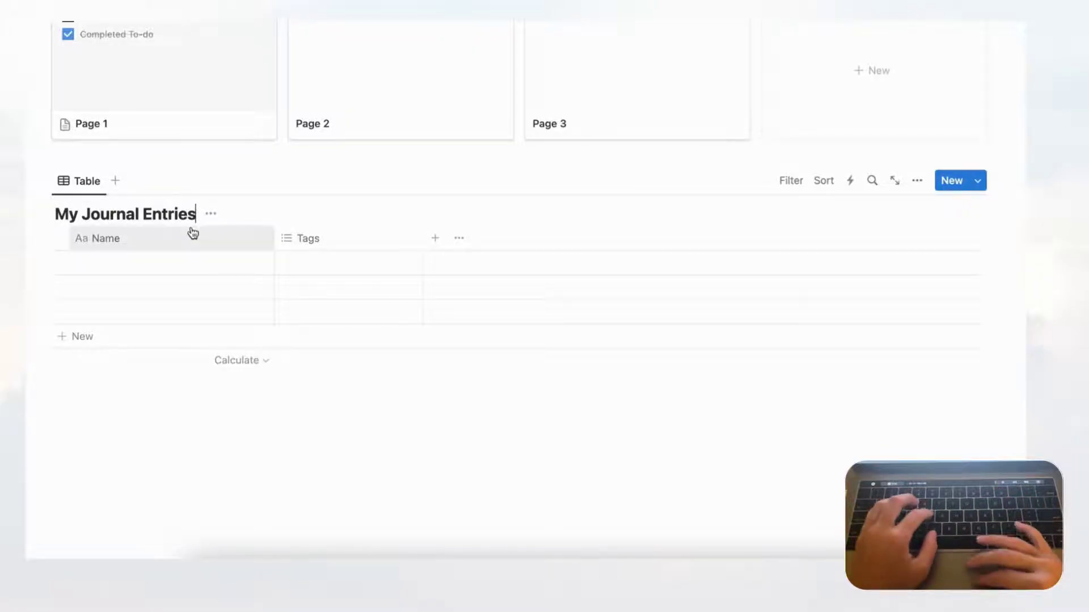
- Add a Heading 3 reading "My Journals" between the page title and the gallery database
scroll(191, 230, up, 2)
scroll(192, 227, up, 4)
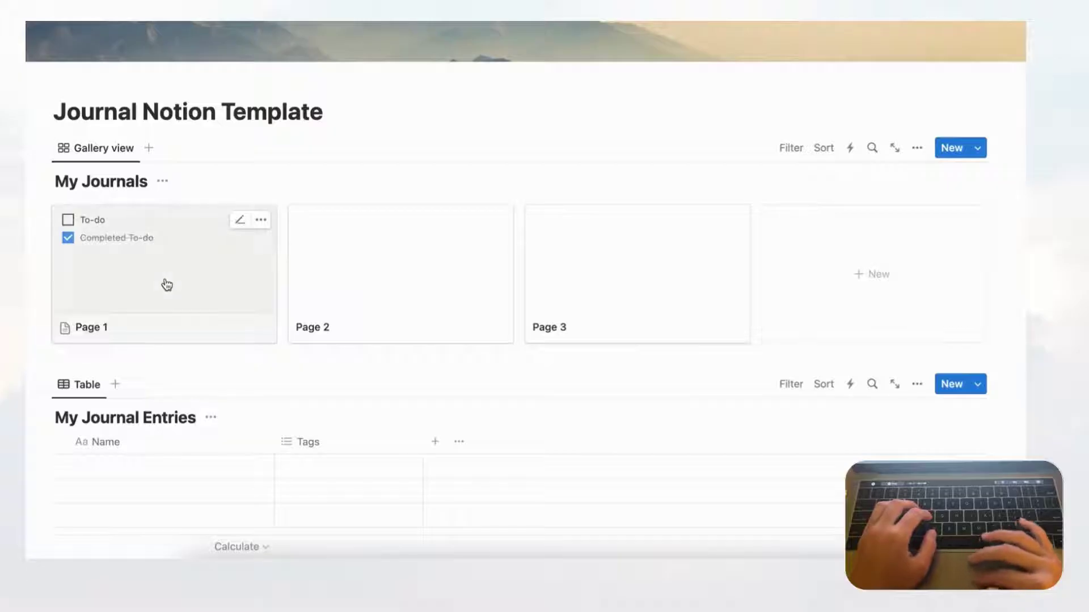
click(338, 112)
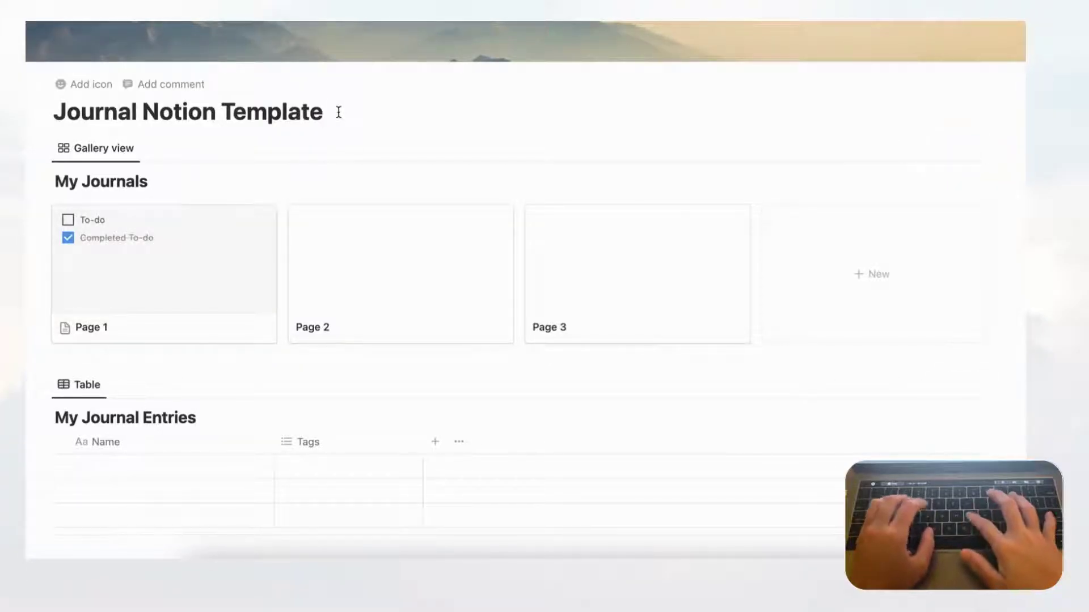
key(Return)
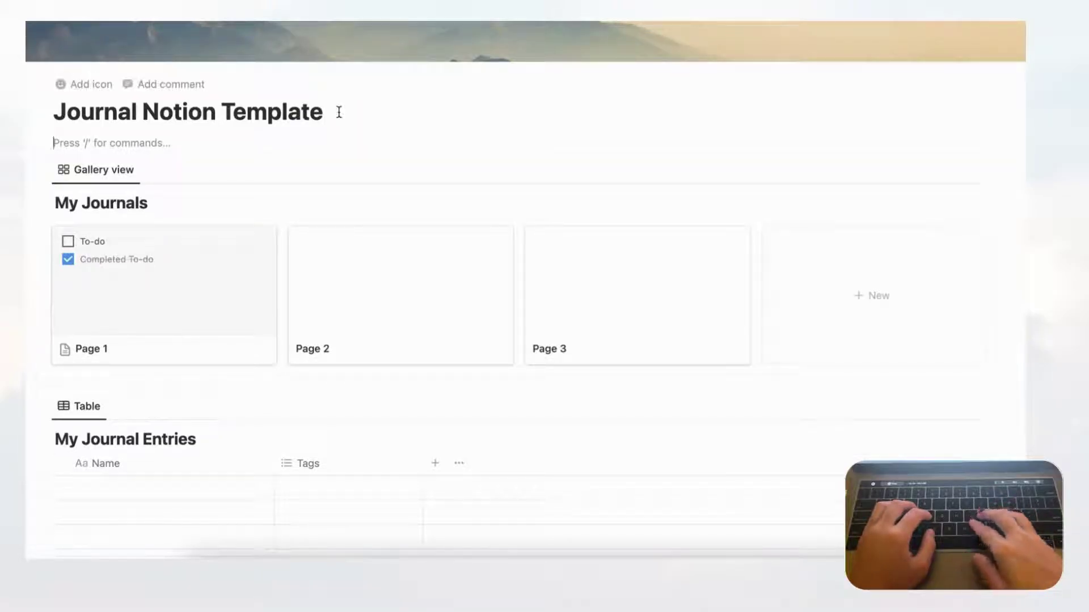
text(/heading)
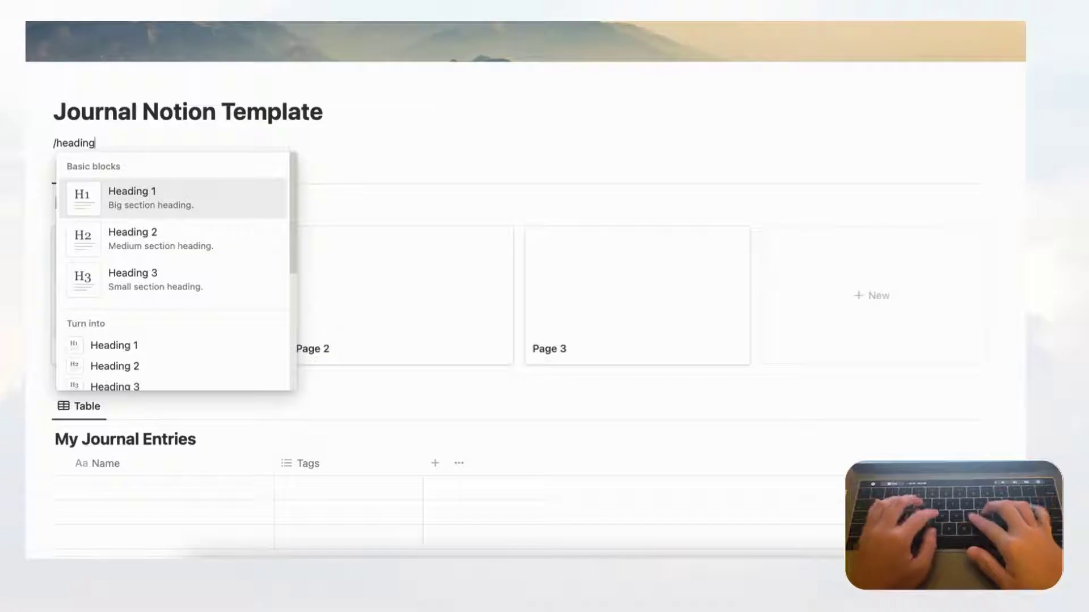
text(3)
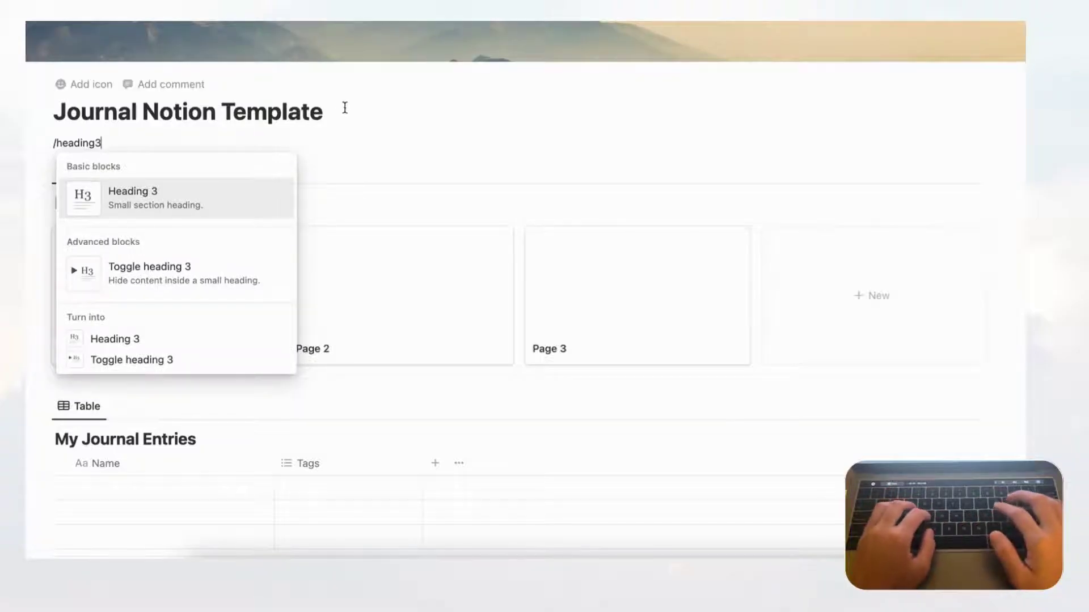
key(Return)
text(M)
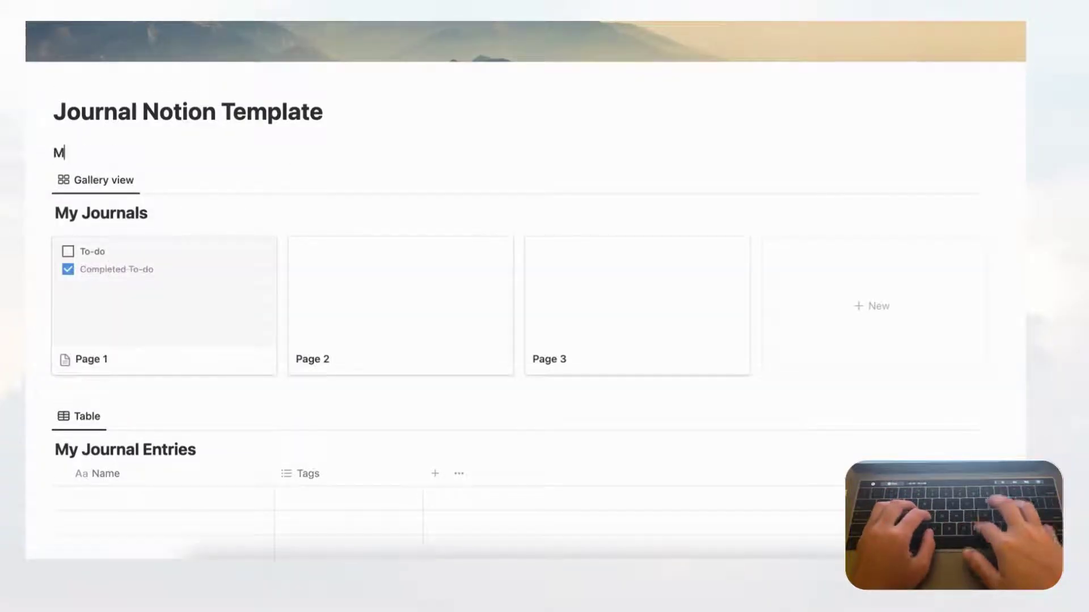
text(y Journals)
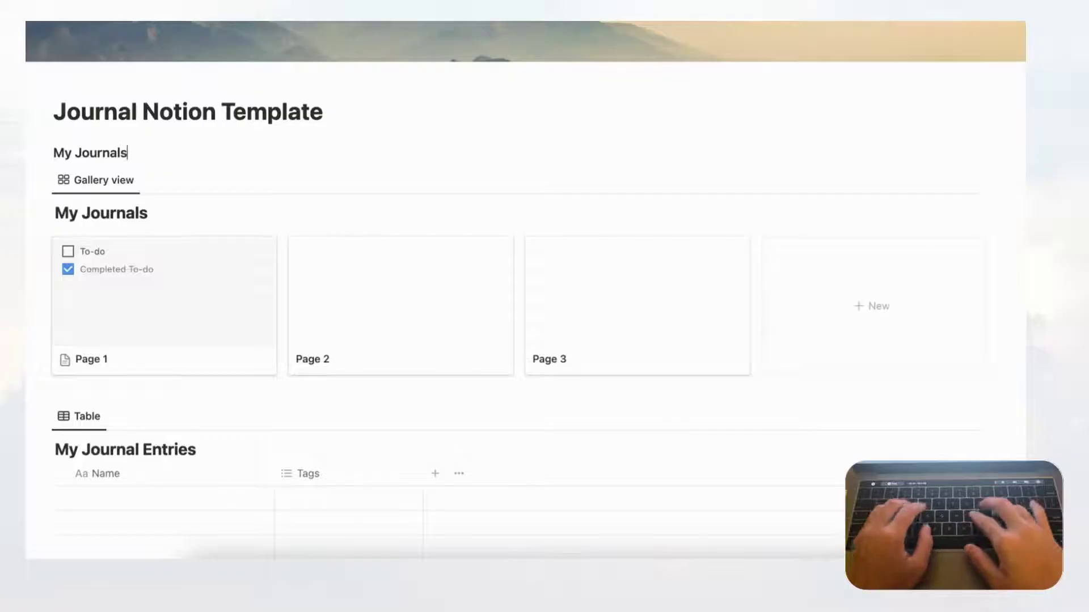
- Insert a divider beneath the "My Journals" heading and remove the empty line after it
key(Return)
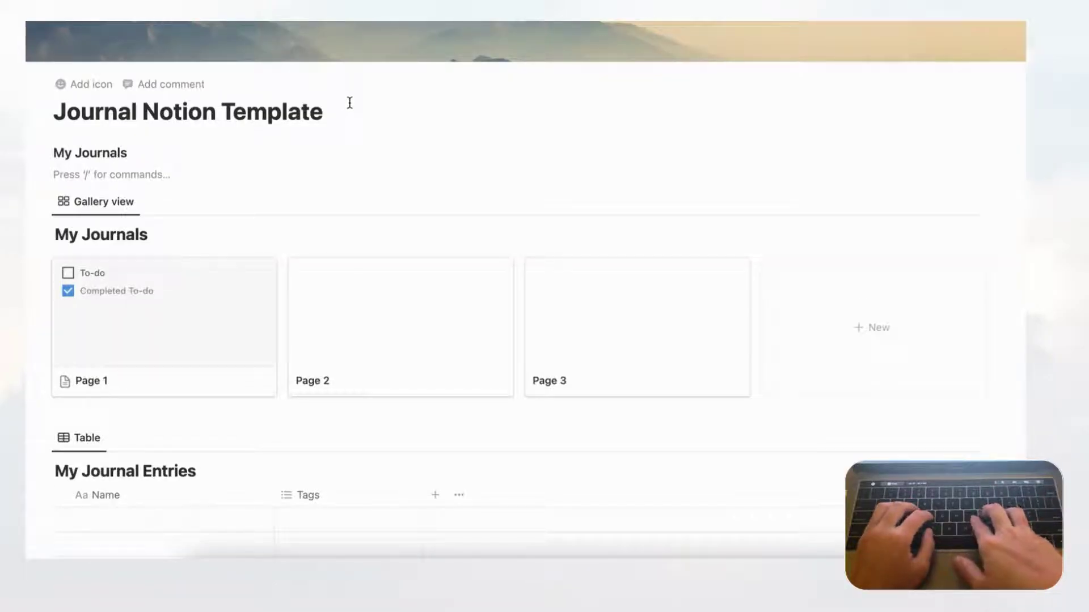
text(/div)
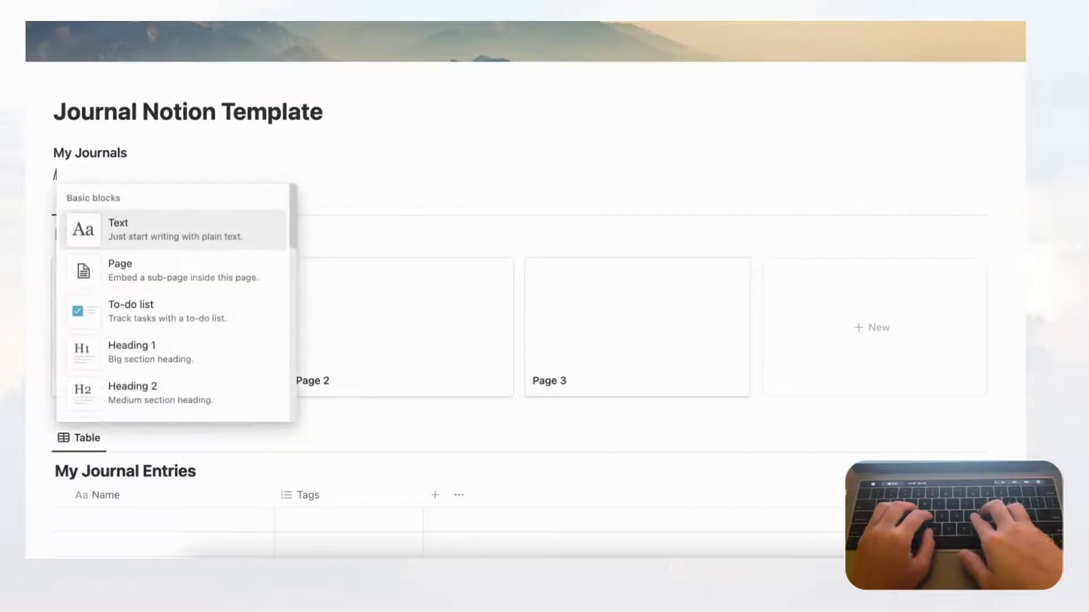
key(Return)
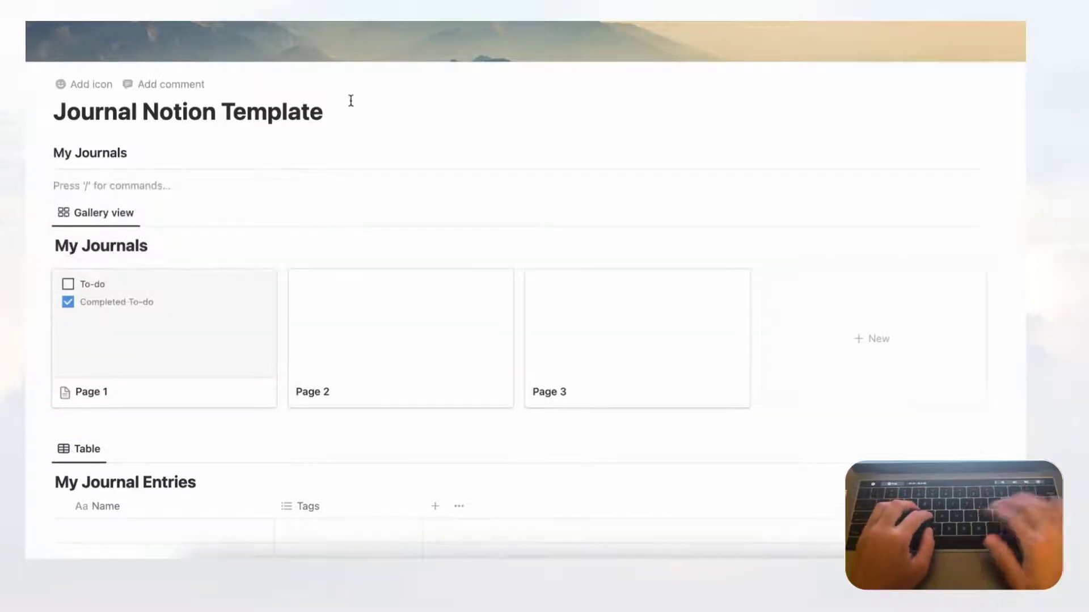
key(BackSpace)
- Add a Heading 3 reading "My Journal Entries" between the journals gallery and the table database
scroll(343, 209, down, 3)
alt+click(25, 348)
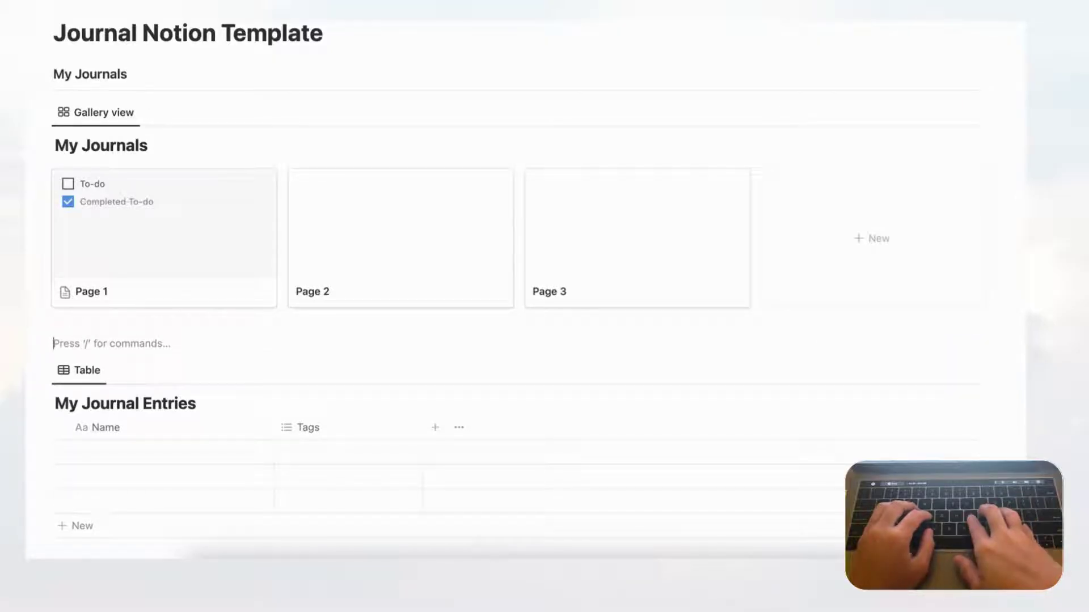
text(/heading)
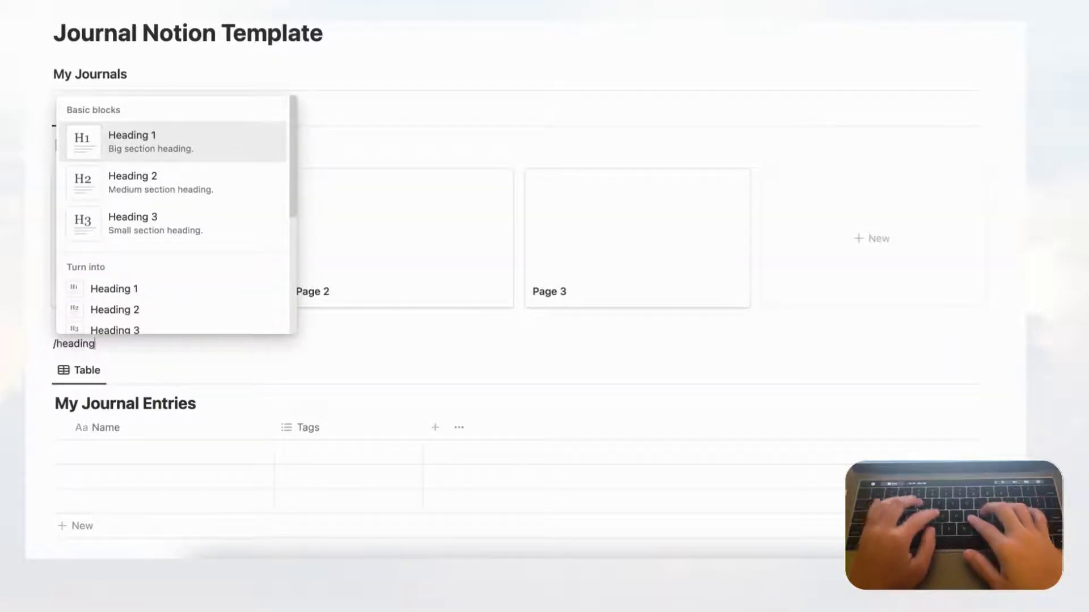
text(3)
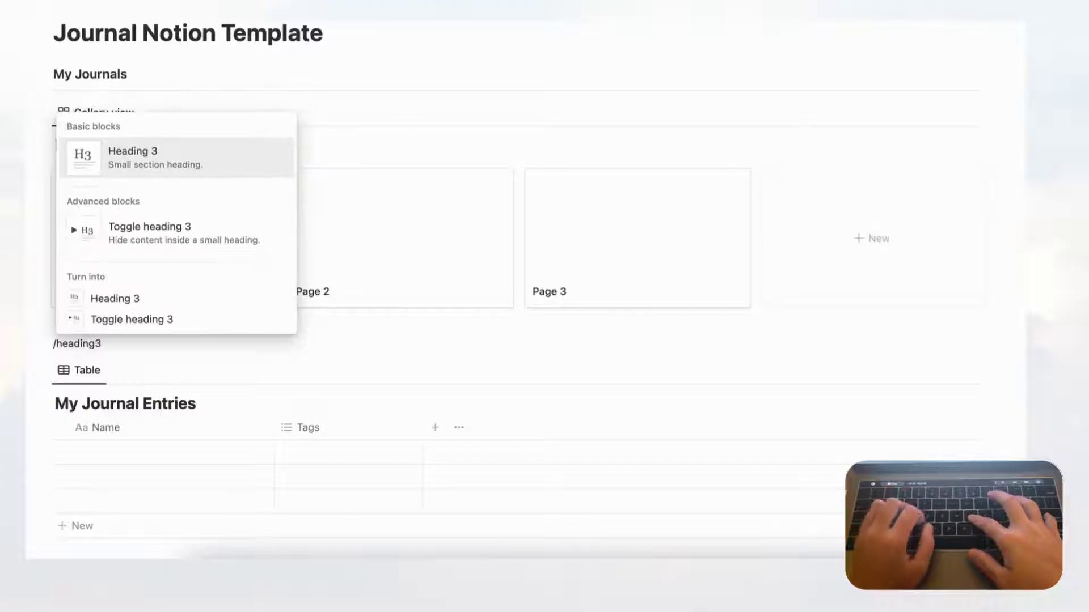
key(Return)
text(My Journal entr)
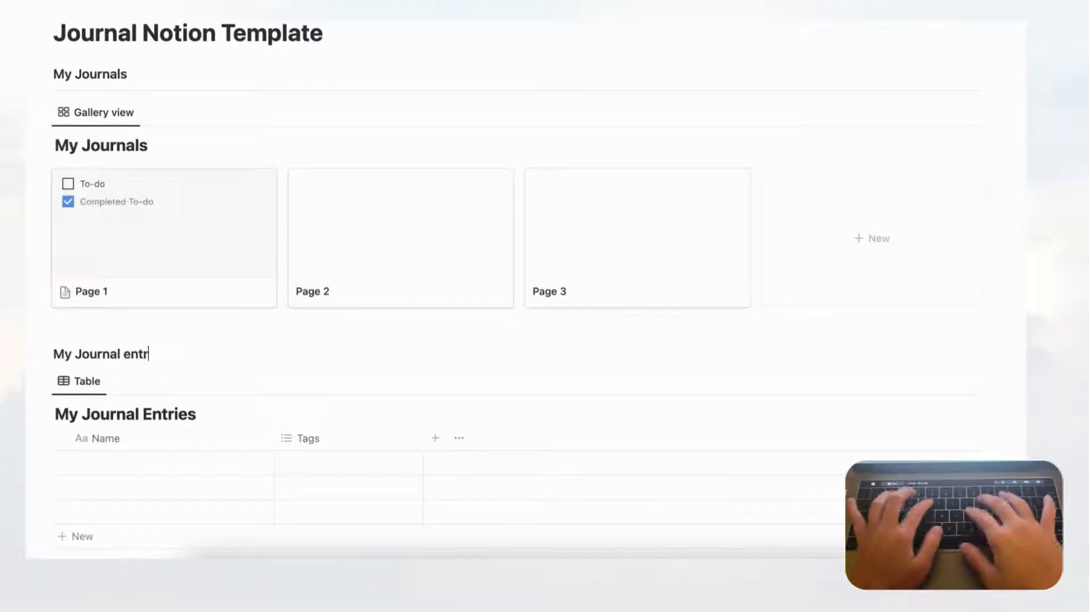
text(i)
key(BackSpace)
key(BackSpace)
key(BackSpace)
key(BackSpace)
key(BackSpace)
text(Entries)
- Insert a divider beneath the "My Journal Entries" heading and remove the empty line after it
key(Return)
text(/divider)
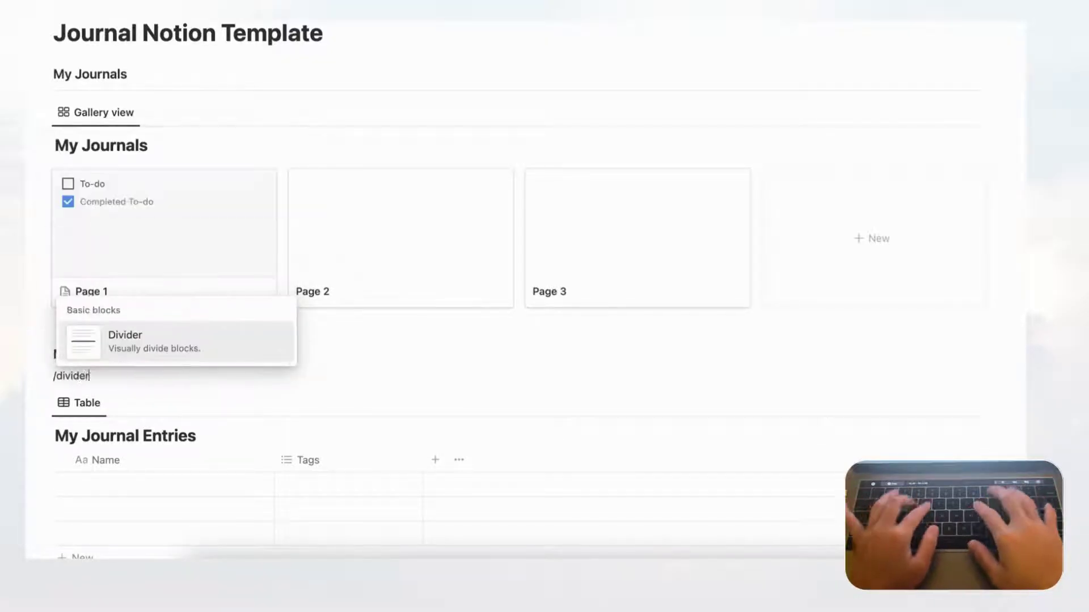
key(Return)
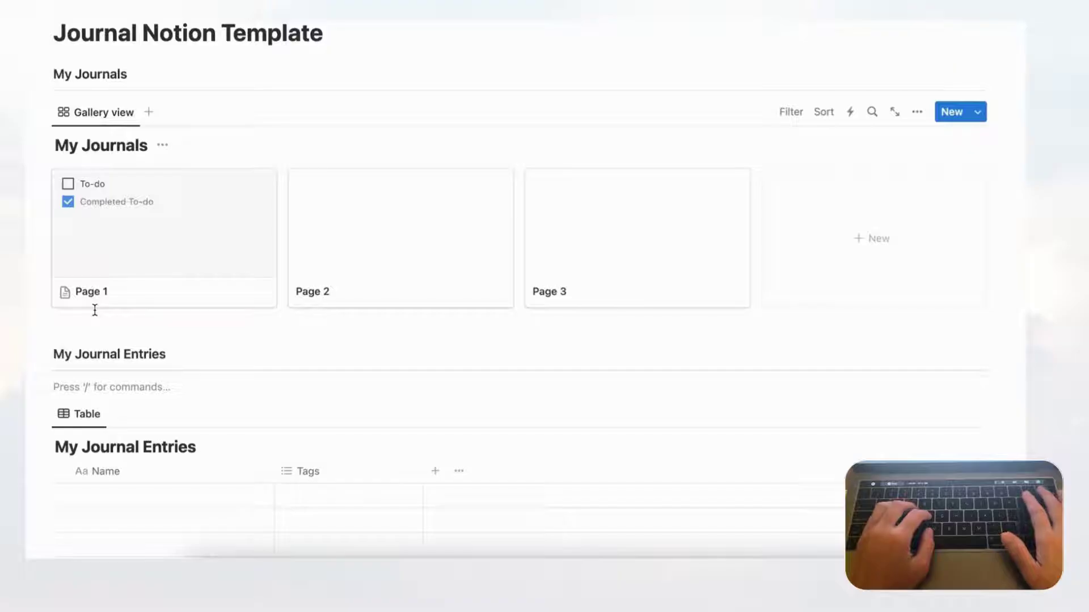
key(BackSpace)
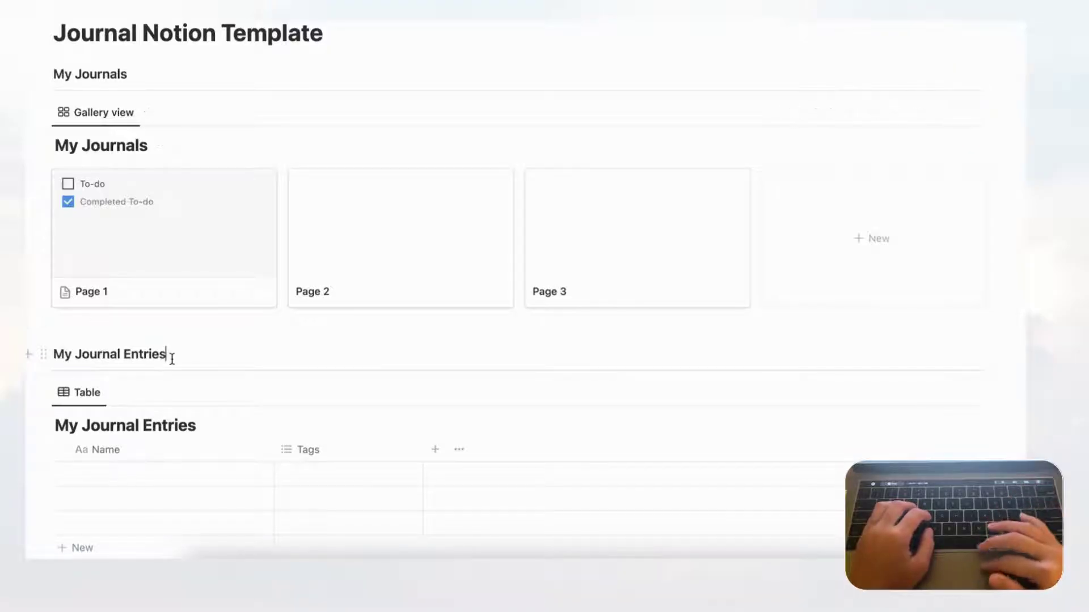
- Open the Page 1 card in the My Journals gallery and rename it "Daily Journal"
scroll(187, 357, up, 3)
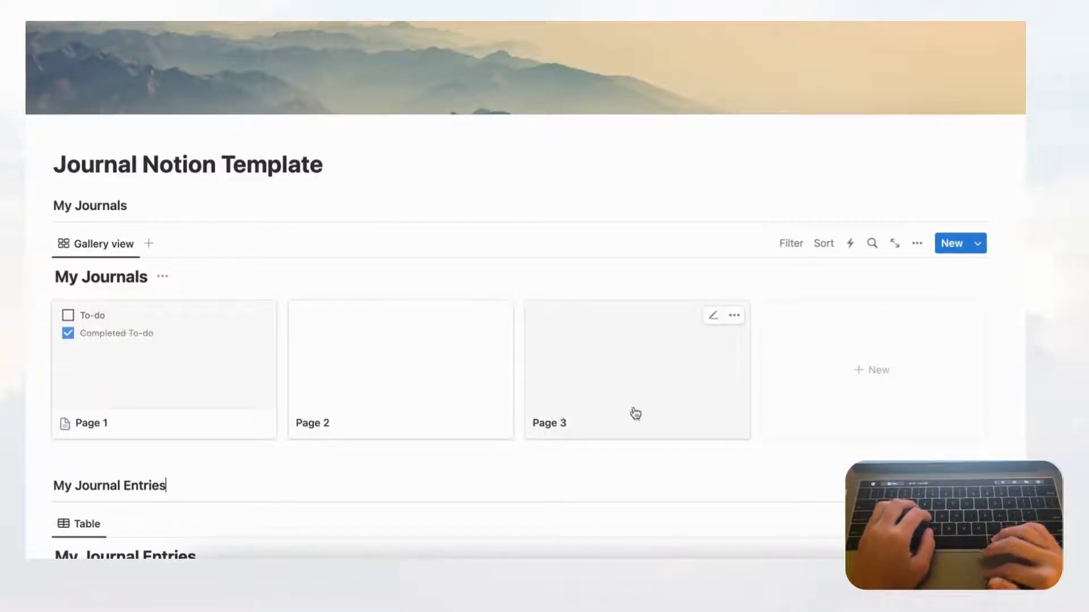
click(234, 435)
triple_click(341, 111)
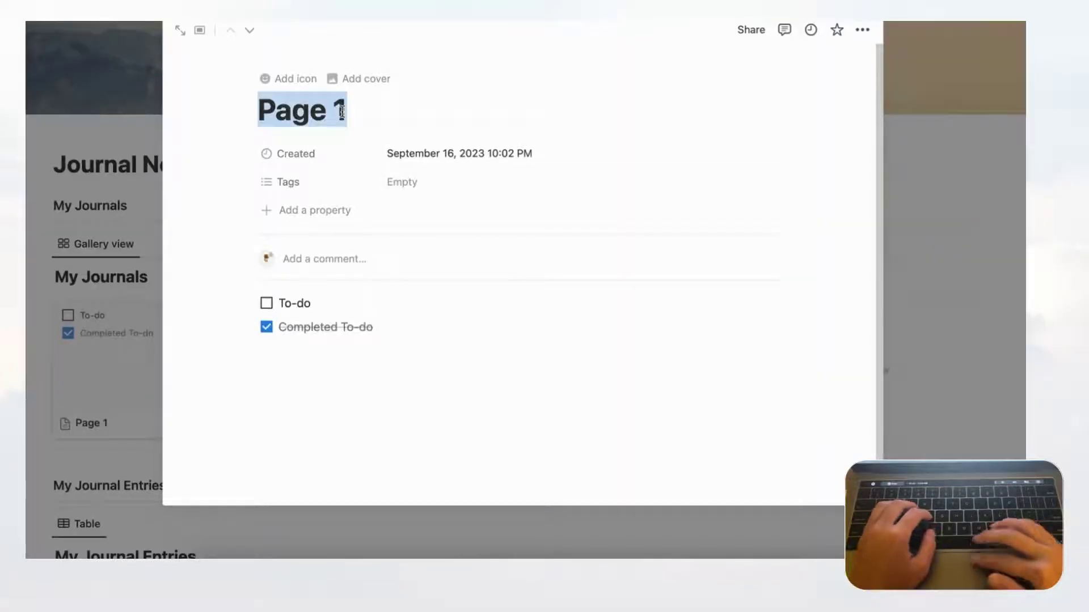
text(Daily Journa)
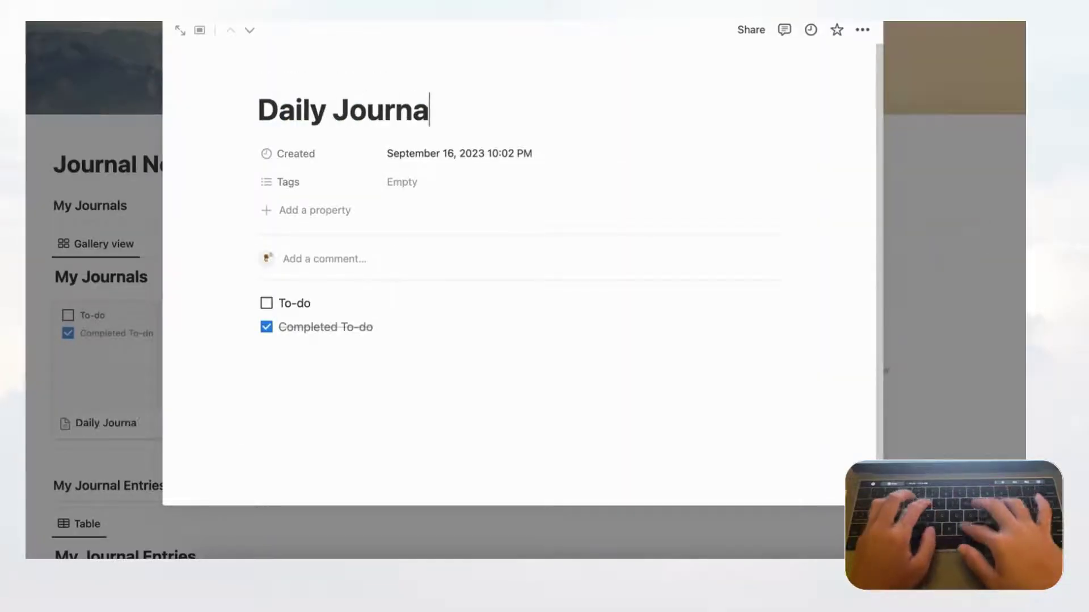
text(l)
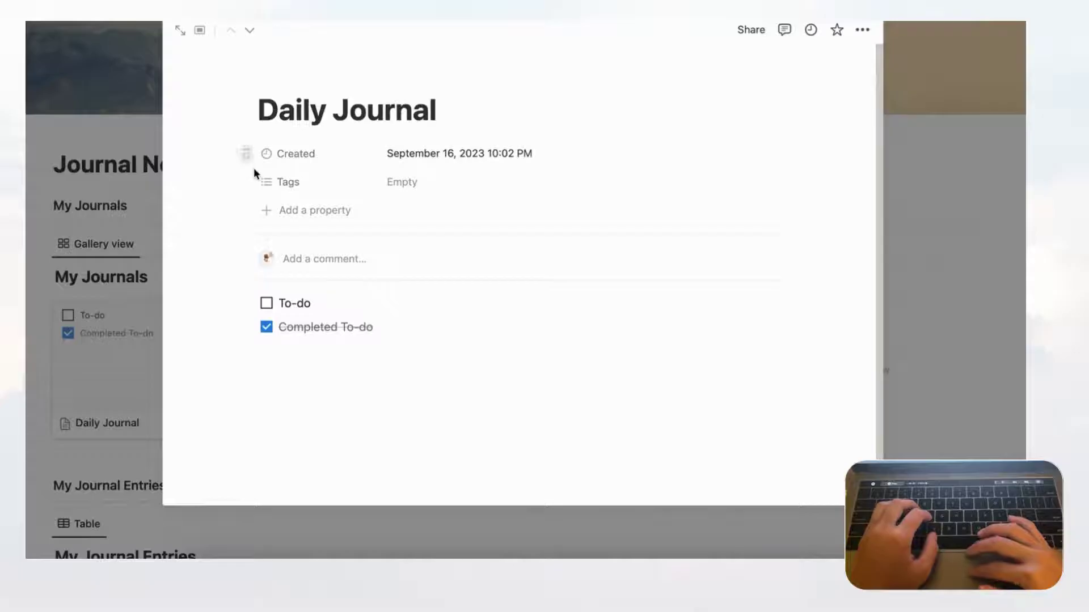
- Delete the Created and Tags properties from the My Journals database
click(247, 153)
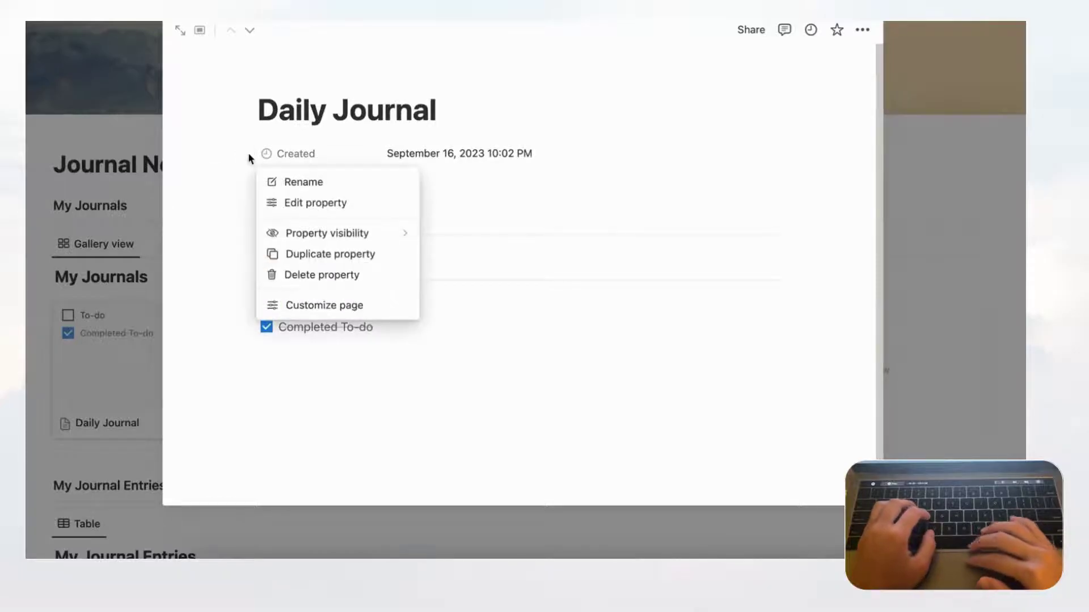
click(324, 277)
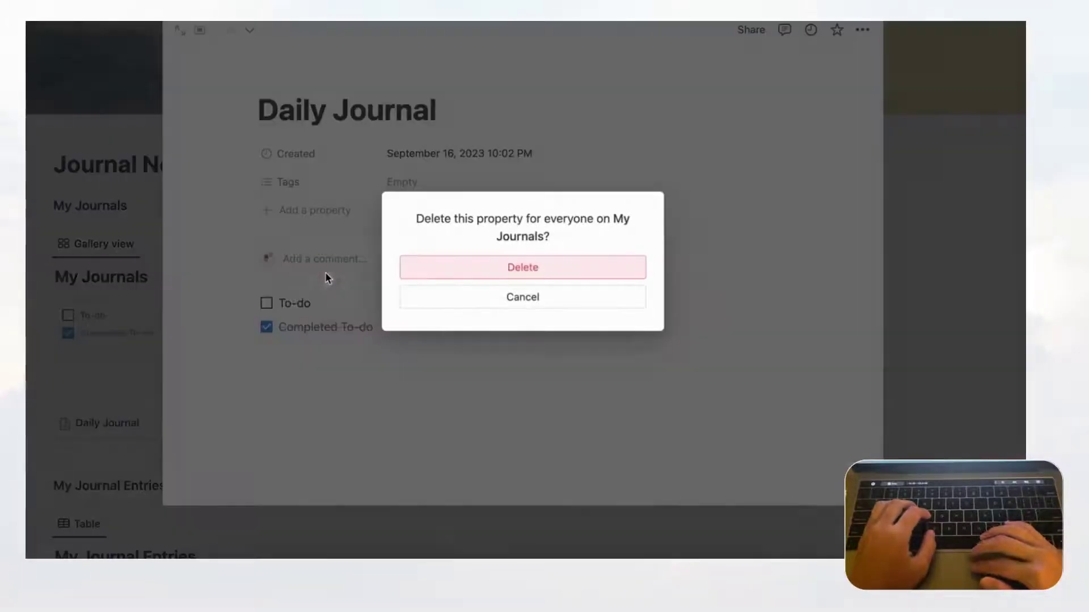
click(481, 272)
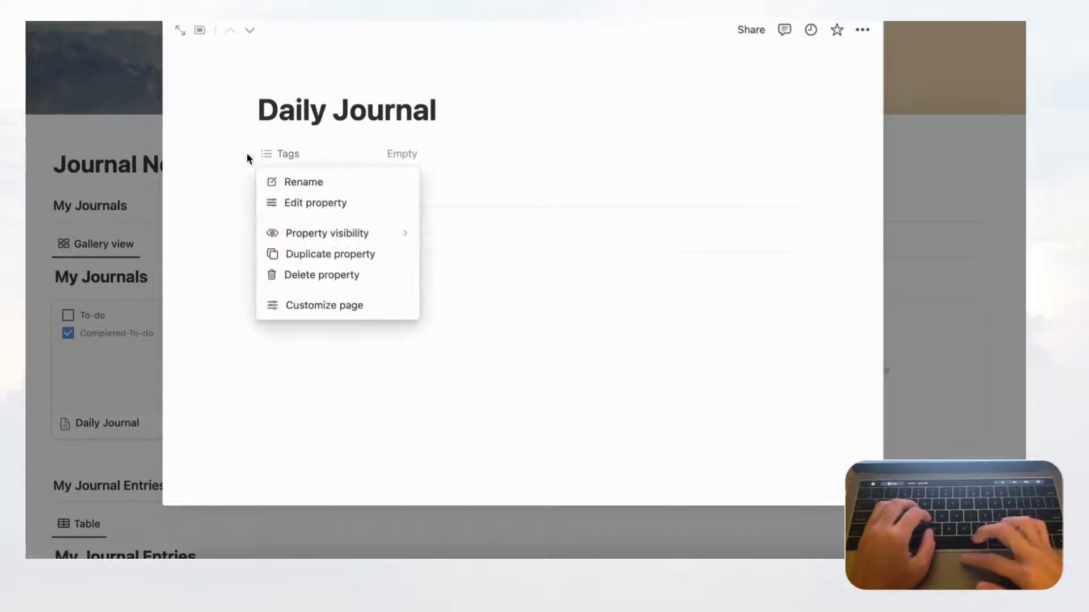
click(343, 276)
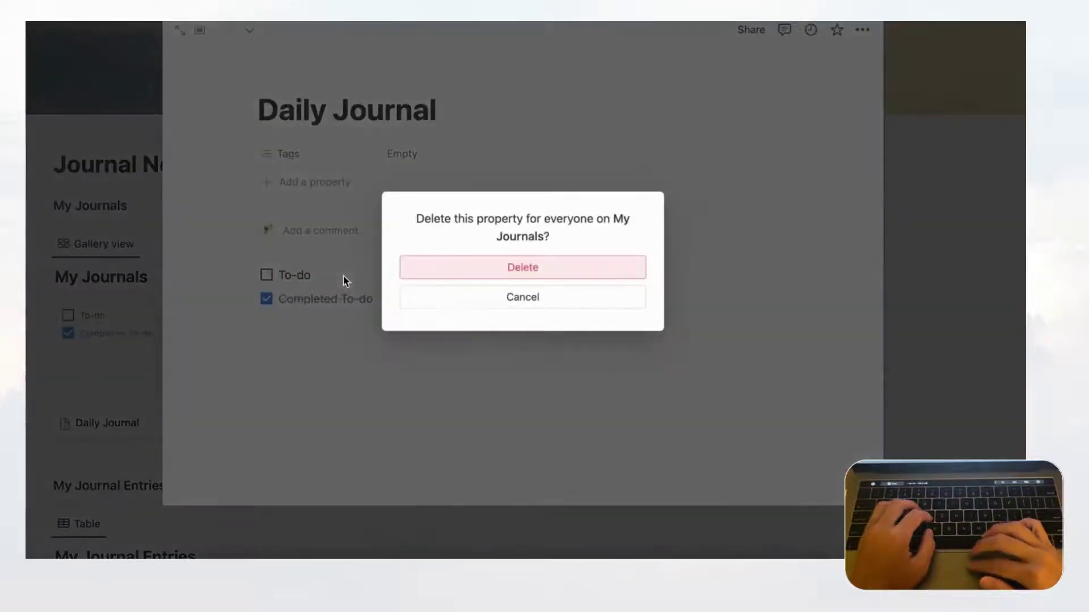
click(462, 268)
- Remove both sample to-do items from the Daily Journal page so its body is empty
drag(423, 274, 221, 232)
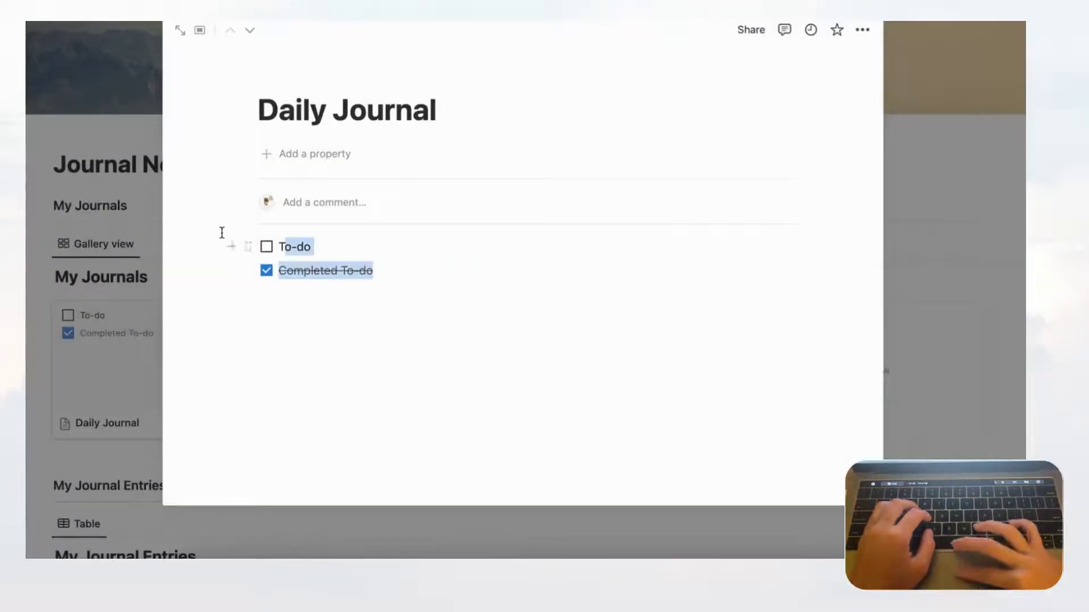
key(BackSpace)
key(BackSpace)
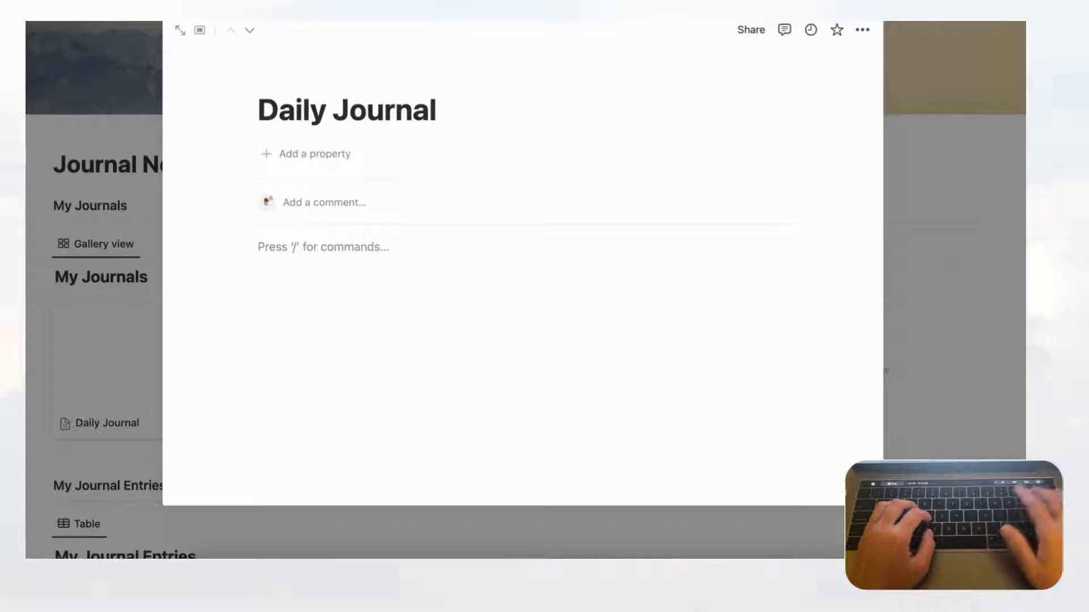
key(BackSpace)
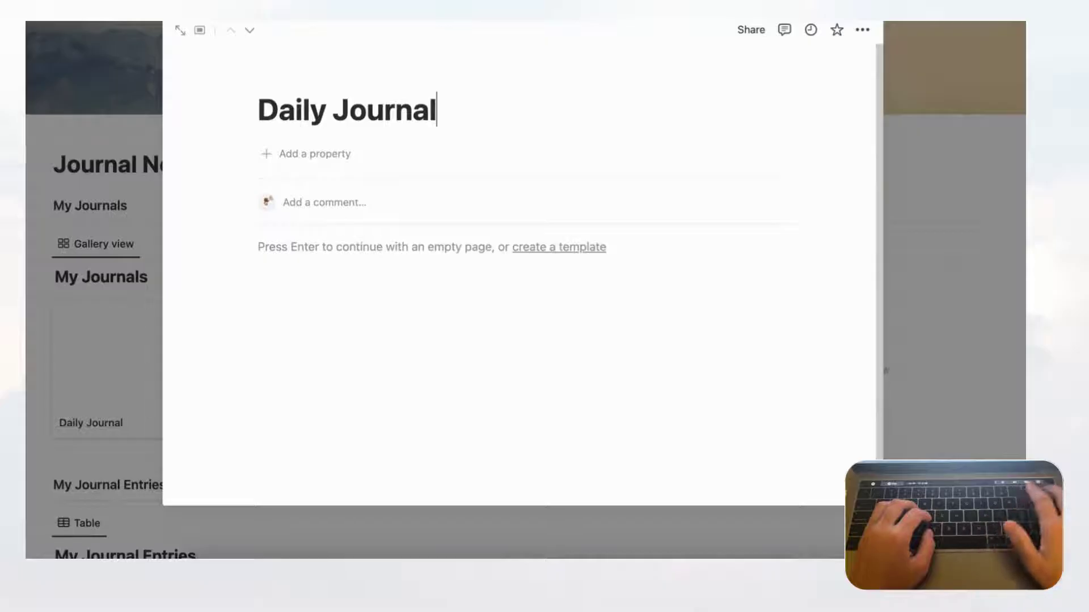
- Open the Page 2 card in the gallery and rename it "Travel Journal"
click(138, 49)
click(365, 395)
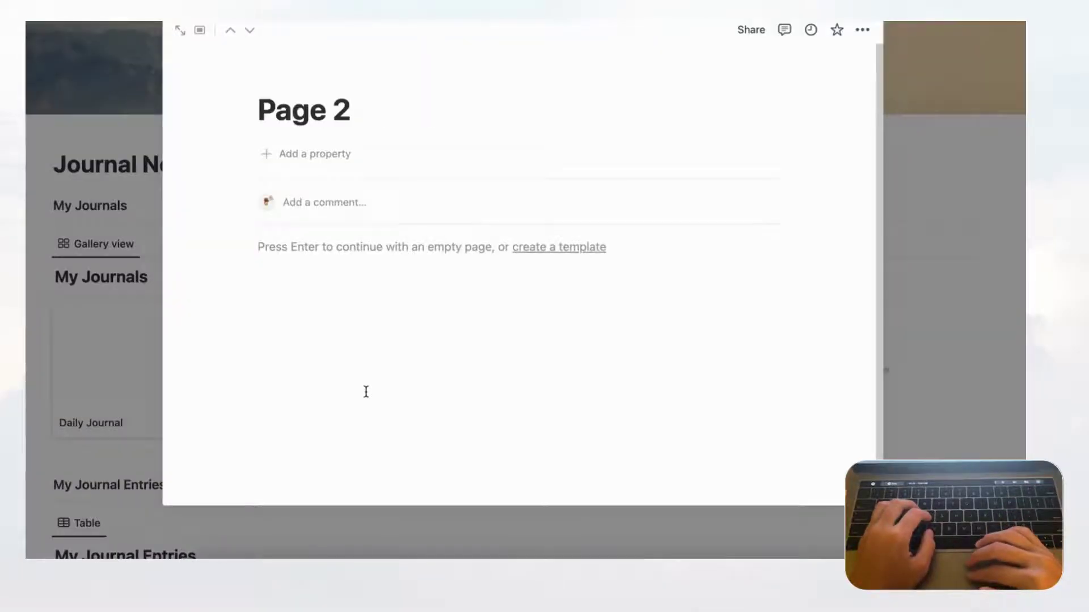
drag(333, 111, 326, 111)
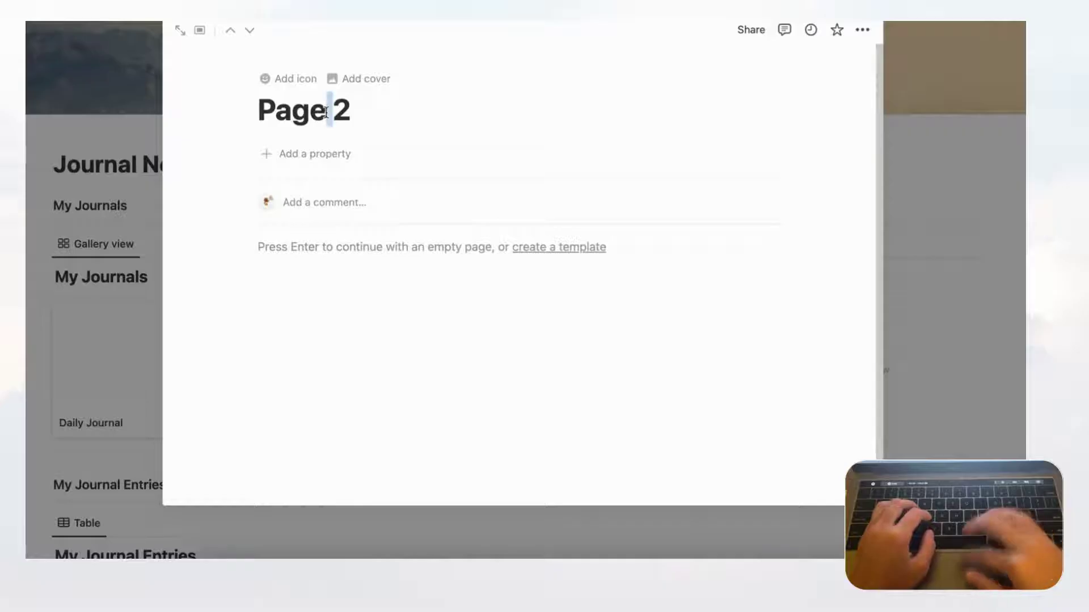
triple_click(326, 112)
text(Trav)
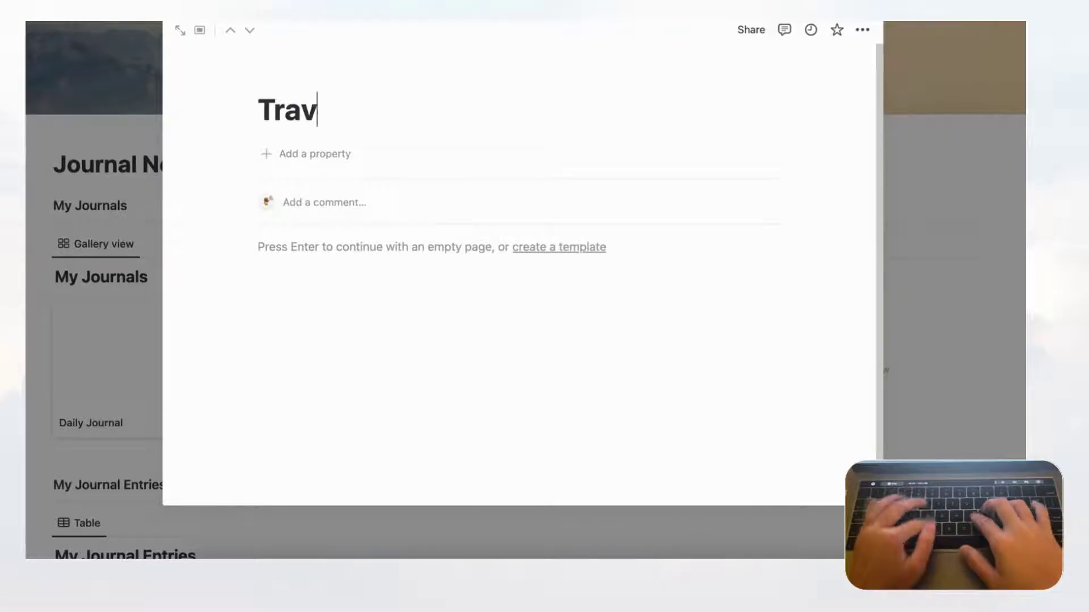
text(el Journal)
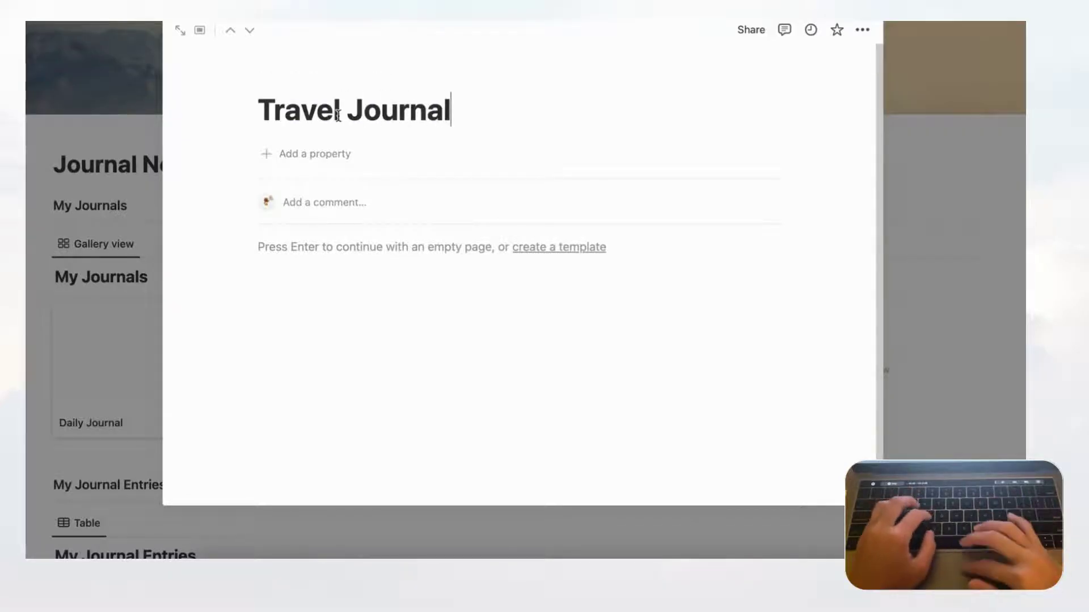
- Rename the gallery's Page 3 card "Food Journal" and return to the template page
click(130, 148)
click(615, 399)
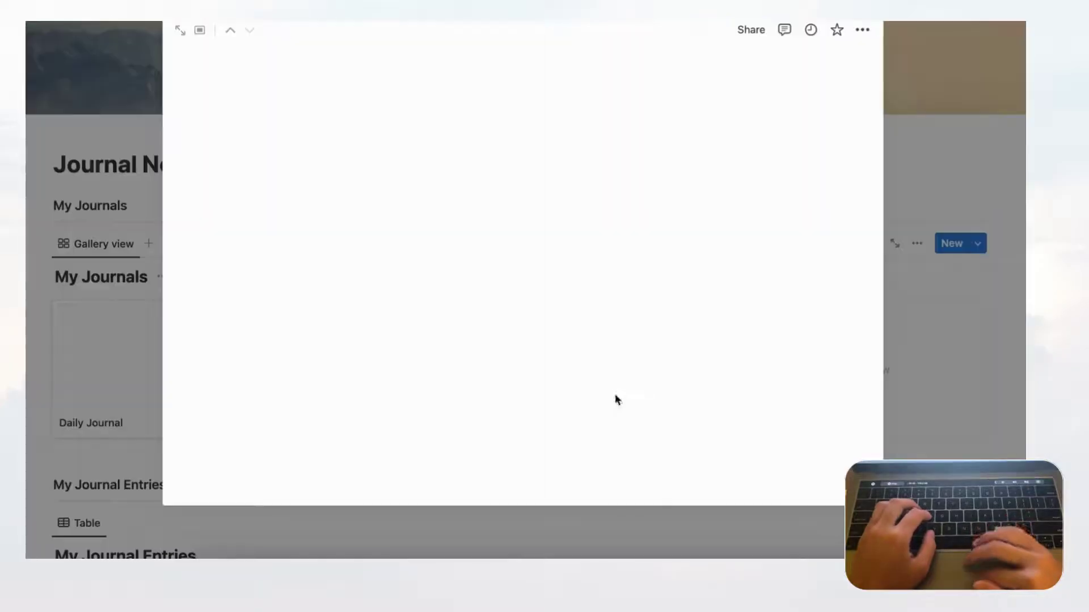
triple_click(329, 110)
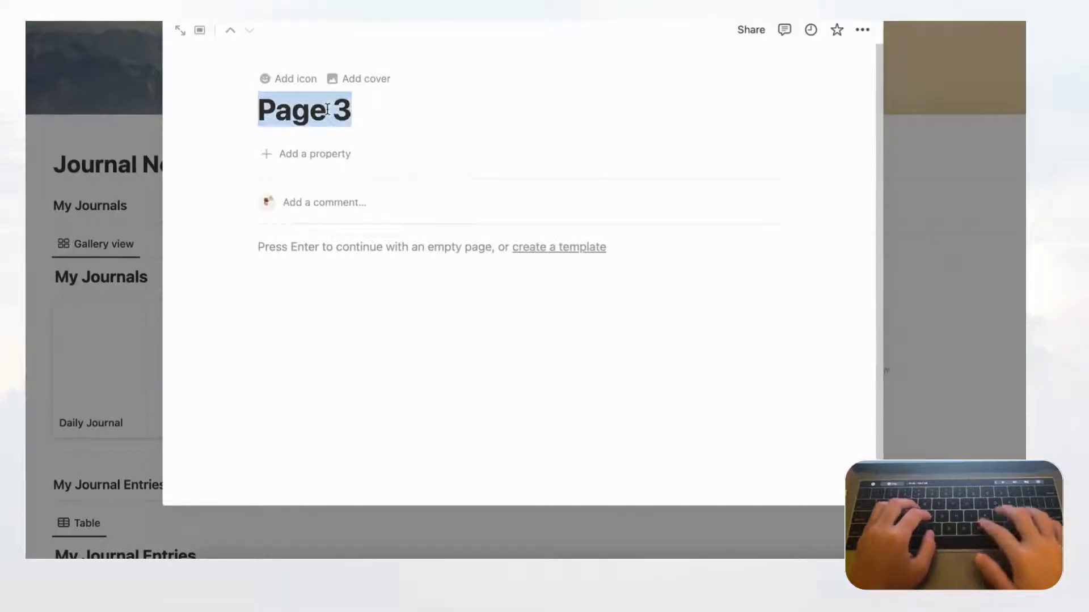
text(Food Journal)
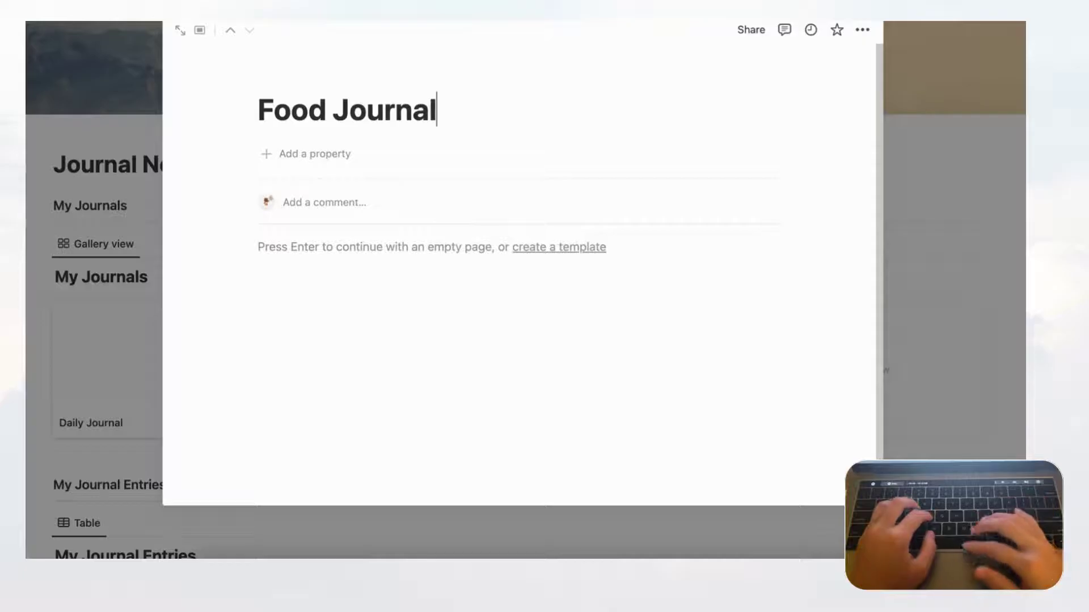
click(141, 132)
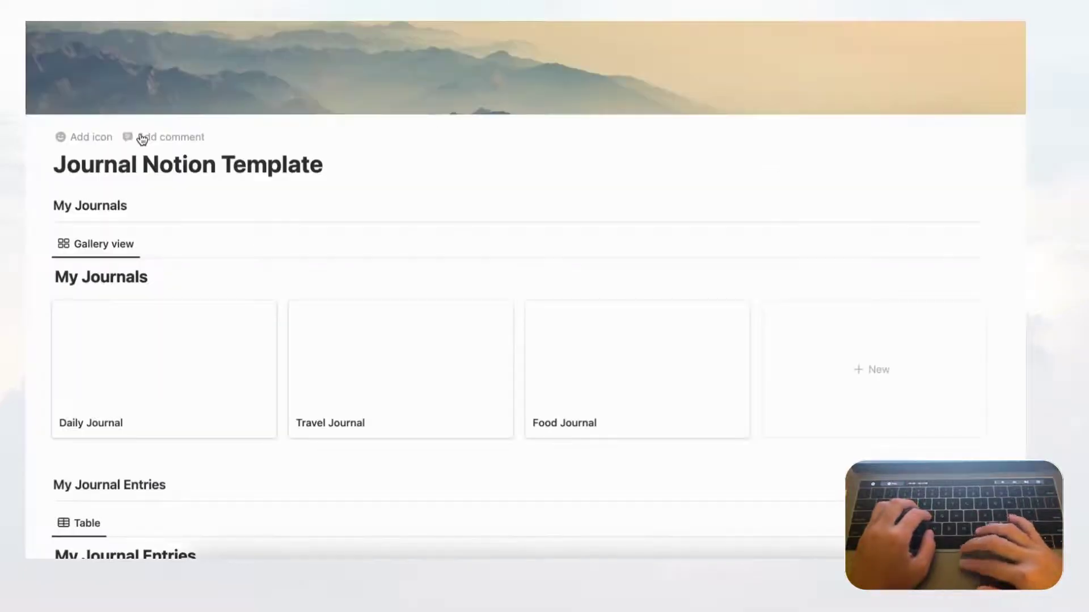
- Open the layout settings of the My Journals gallery view
scroll(584, 335, down, 1)
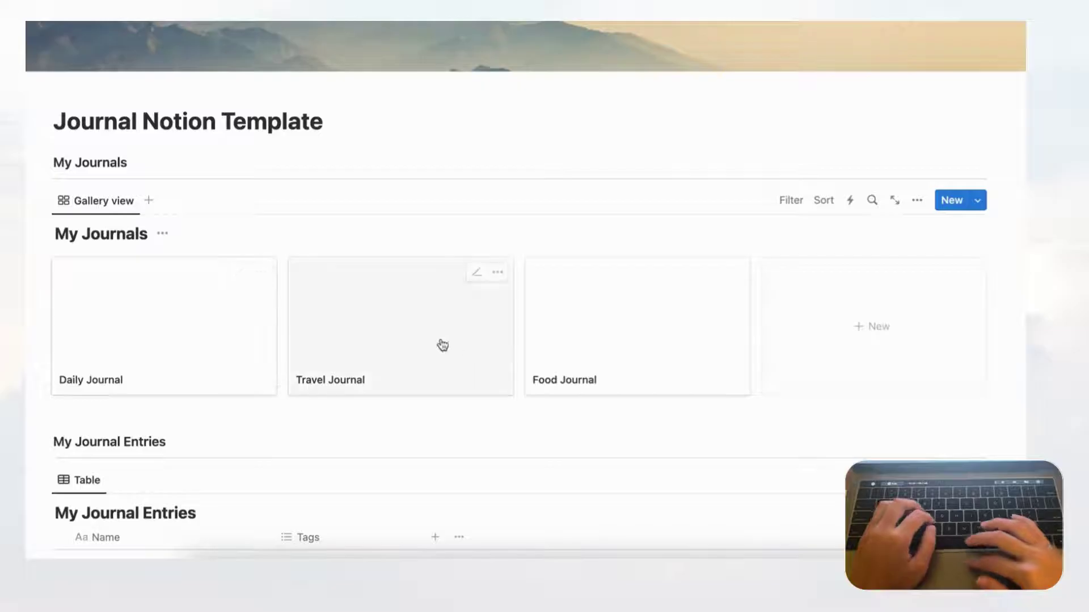
click(918, 202)
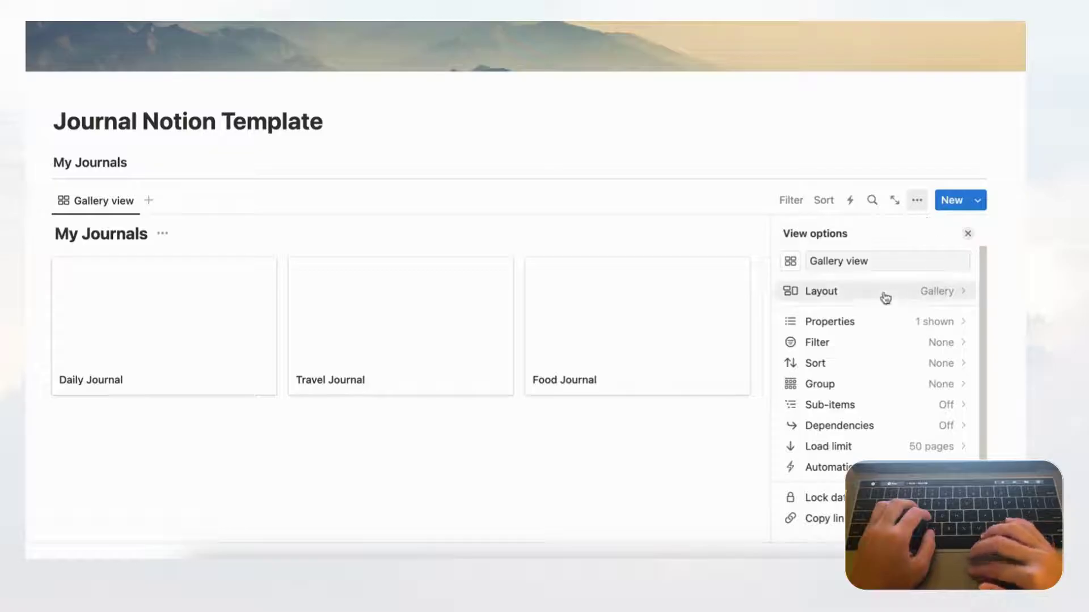
click(885, 298)
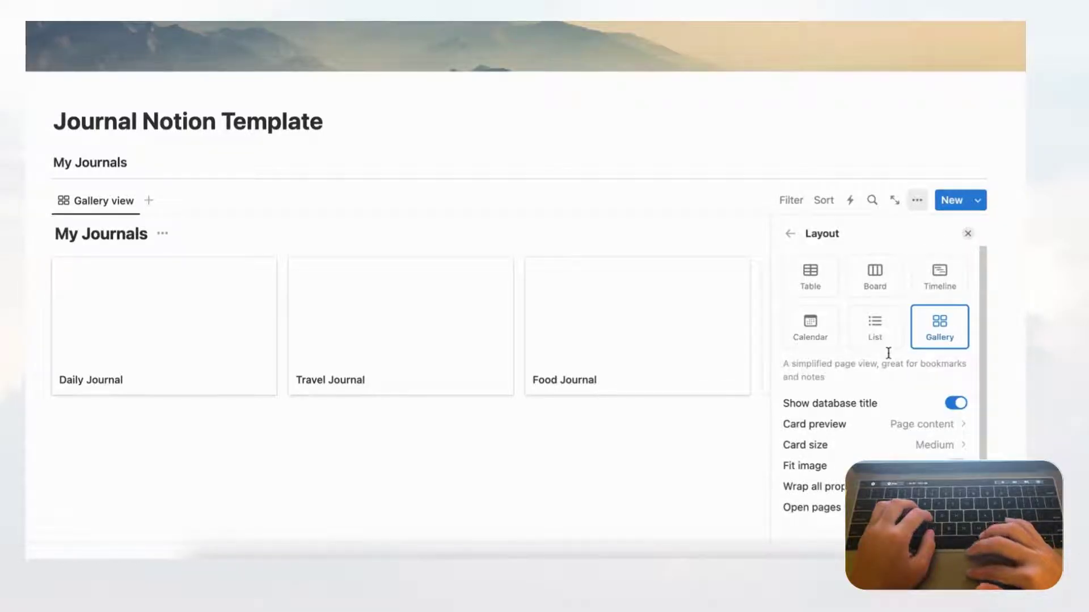
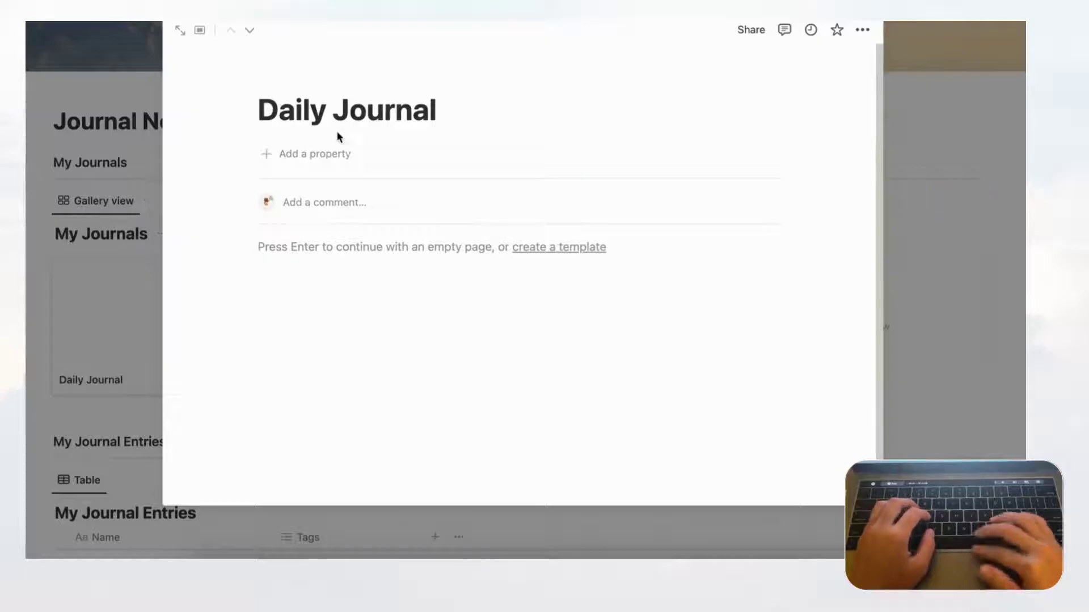
- Add a cover to the Daily Journal page using Unsplash's pink notebook and pencils photo from a "journal" search, then return to the template page
mouse_move(315, 80)
click(369, 83)
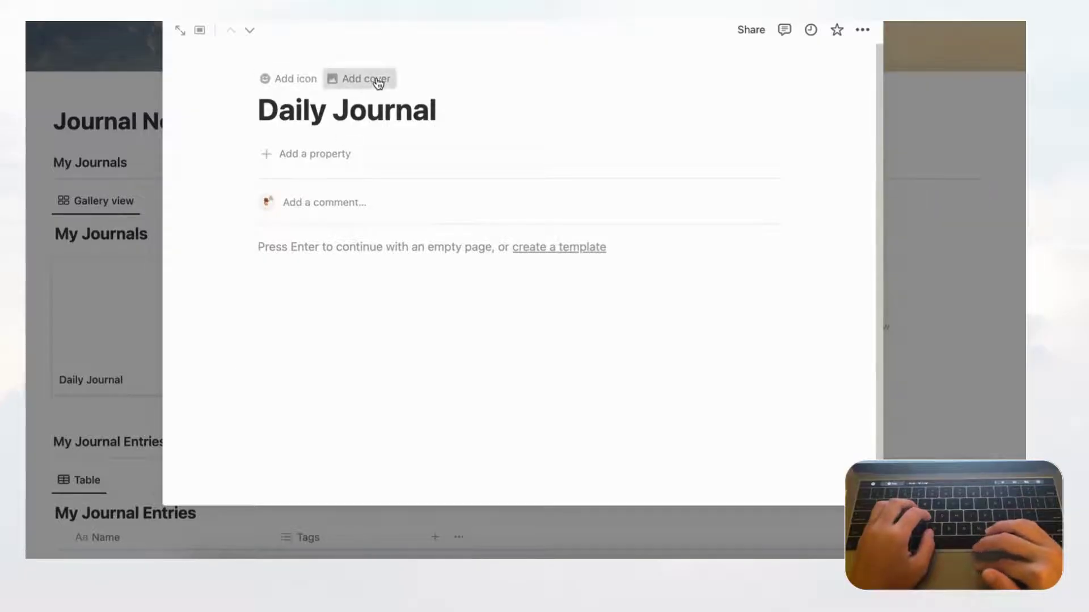
mouse_move(539, 140)
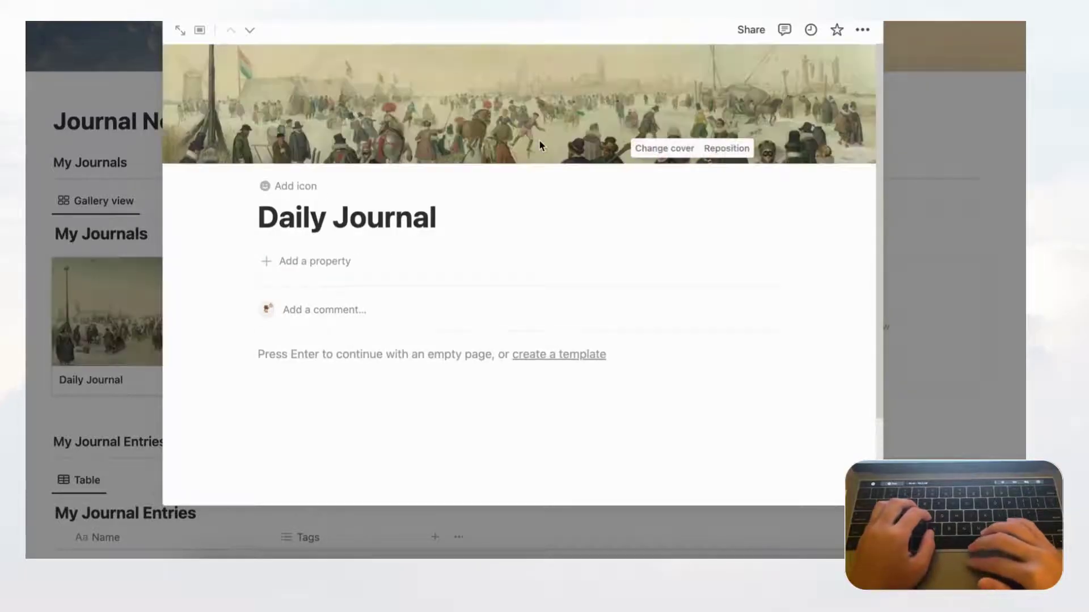
click(656, 146)
click(636, 176)
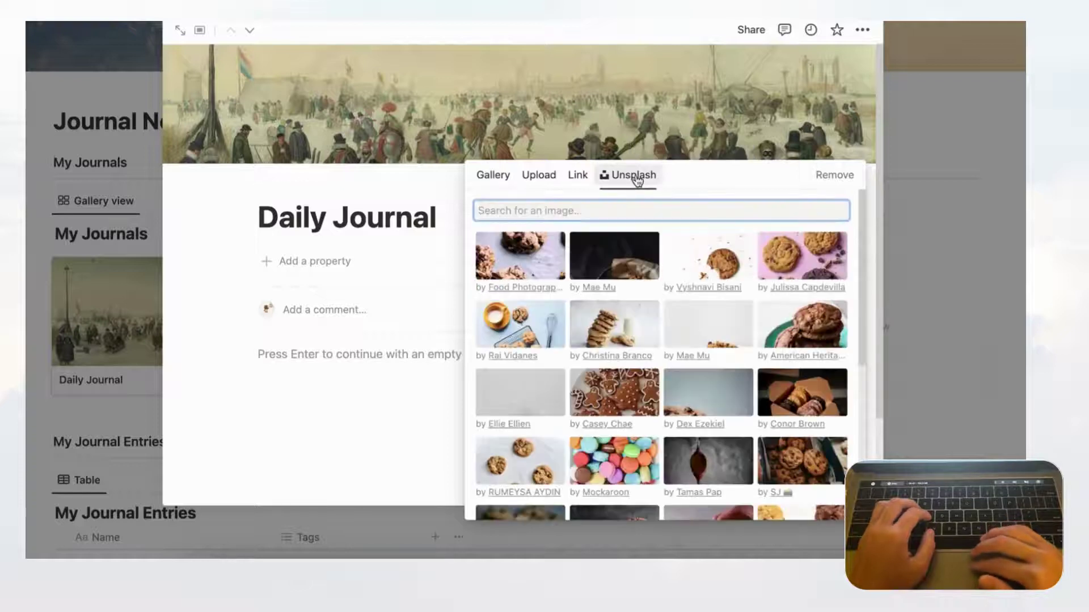
text(journal)
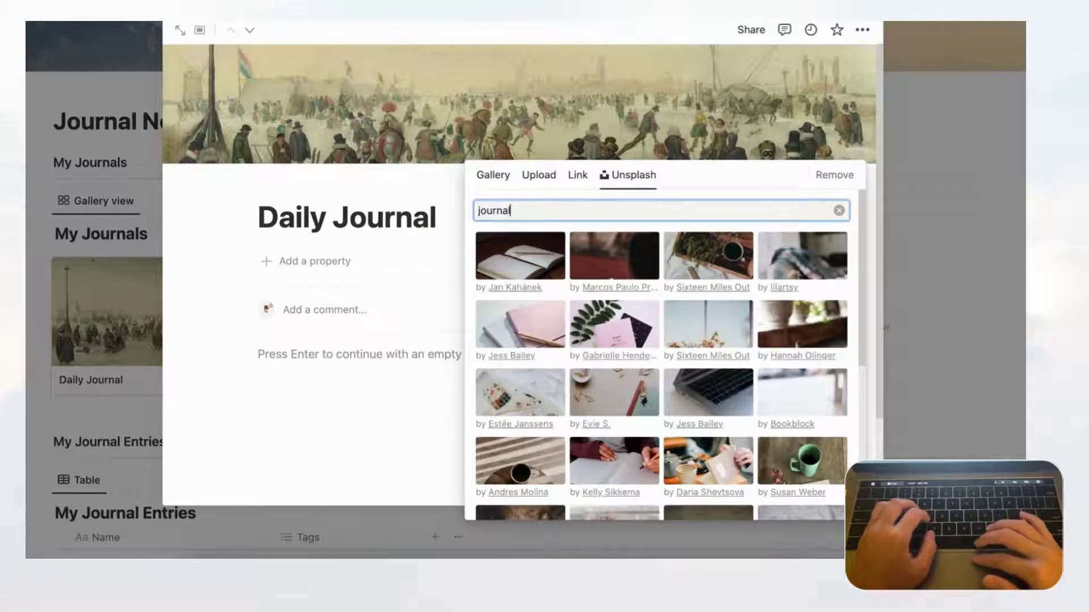
scroll(683, 312, down, 3)
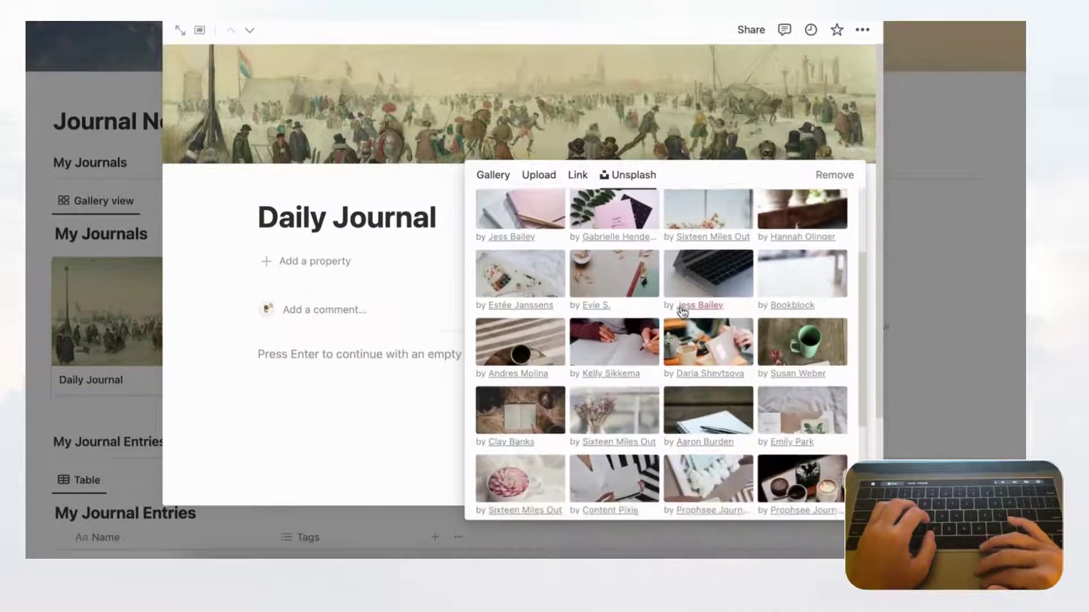
scroll(682, 312, down, 2)
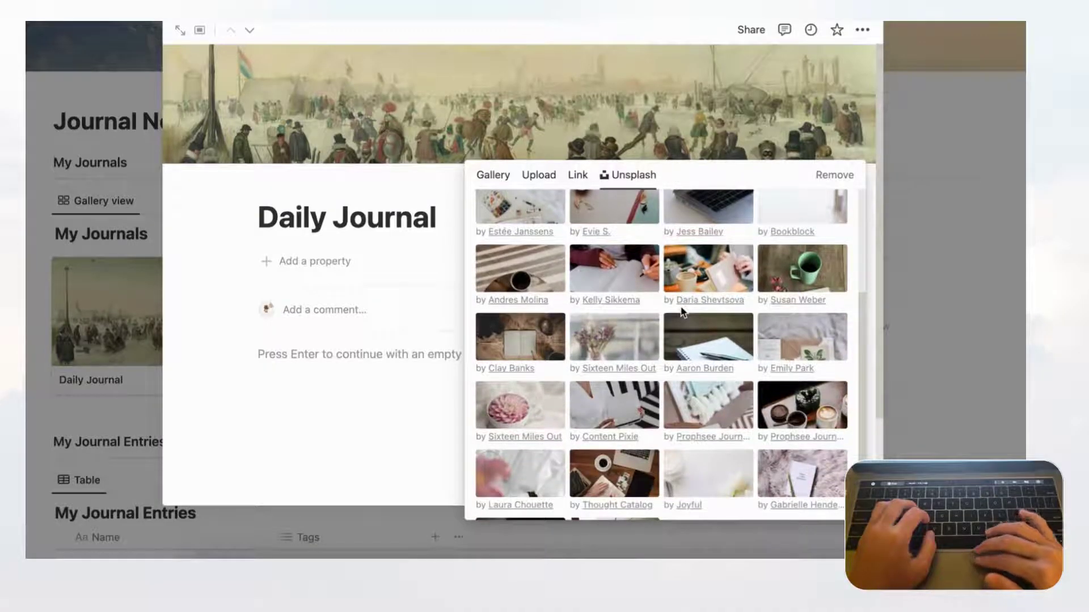
scroll(682, 312, down, 2)
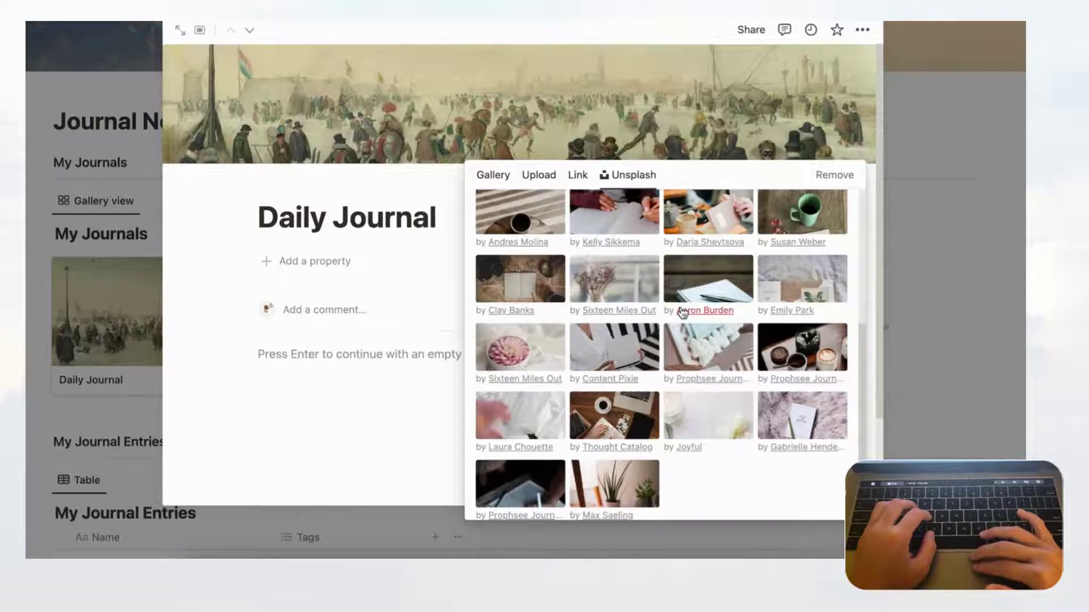
scroll(682, 312, up, 6)
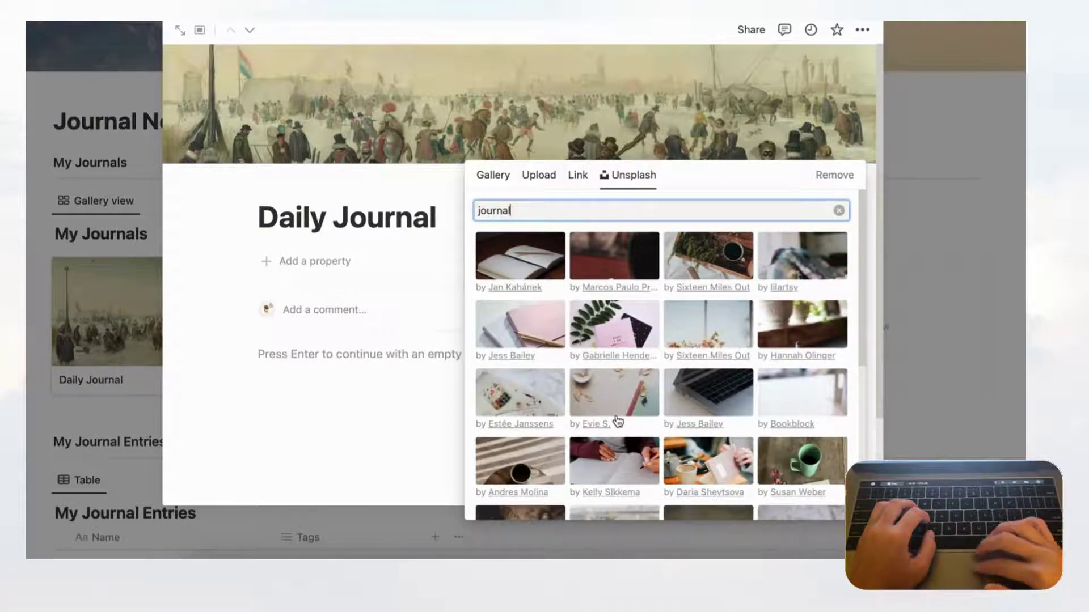
click(527, 338)
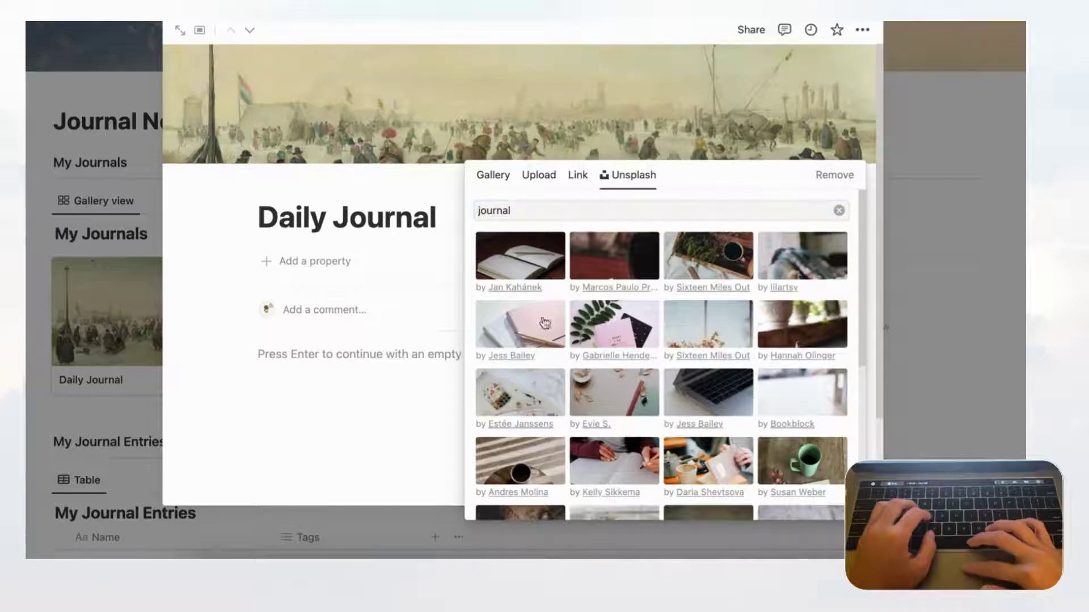
click(971, 195)
click(975, 162)
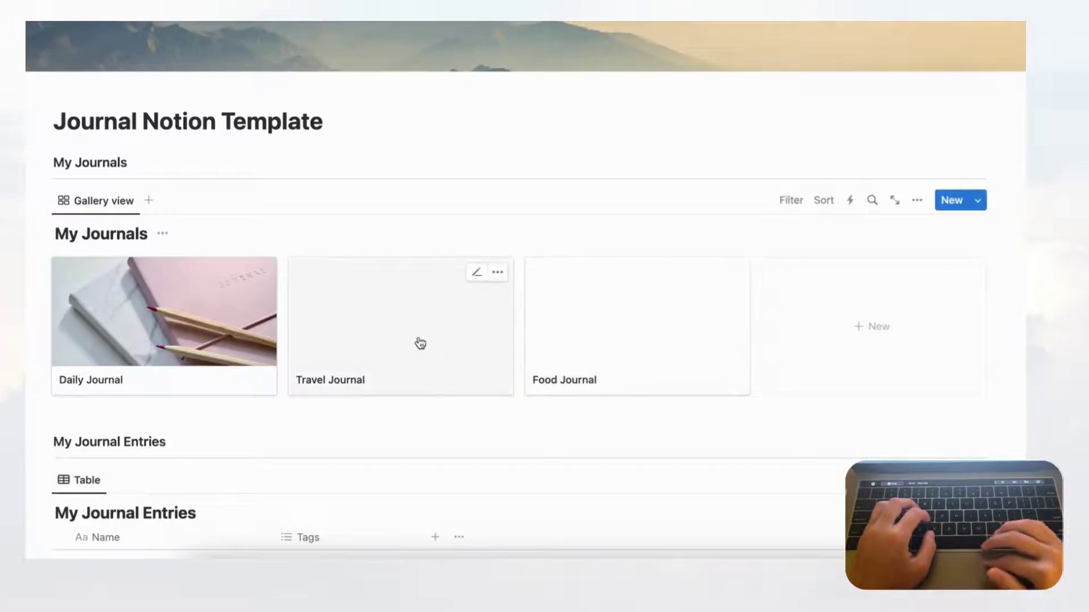
- Give the Travel Journal page an Unsplash cover of an airplane wing above clouds, found by searching "travel", and close the page
click(387, 340)
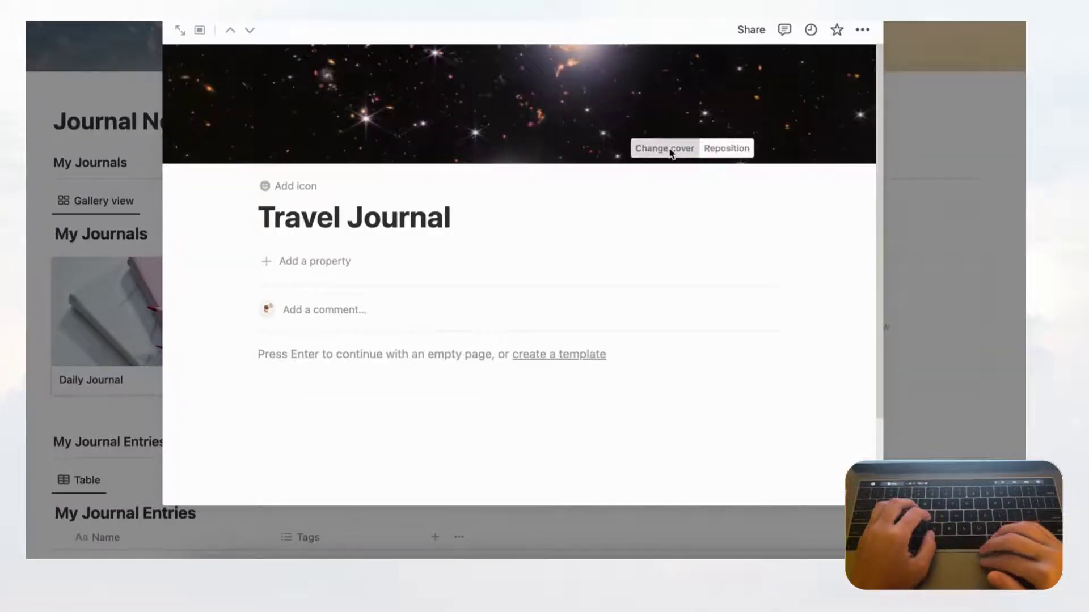
click(662, 148)
click(624, 175)
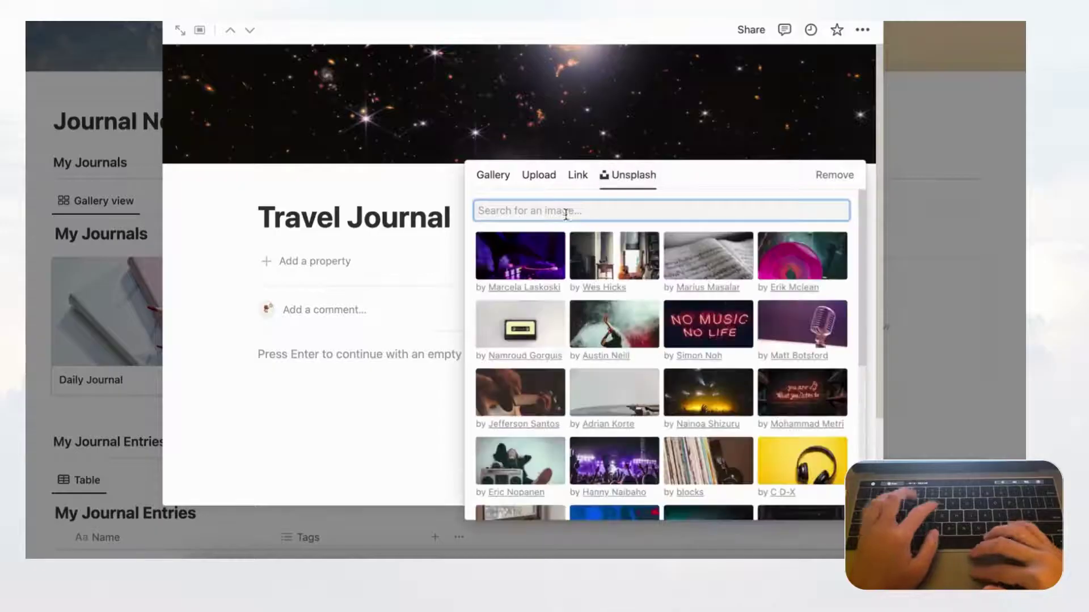
text(travel)
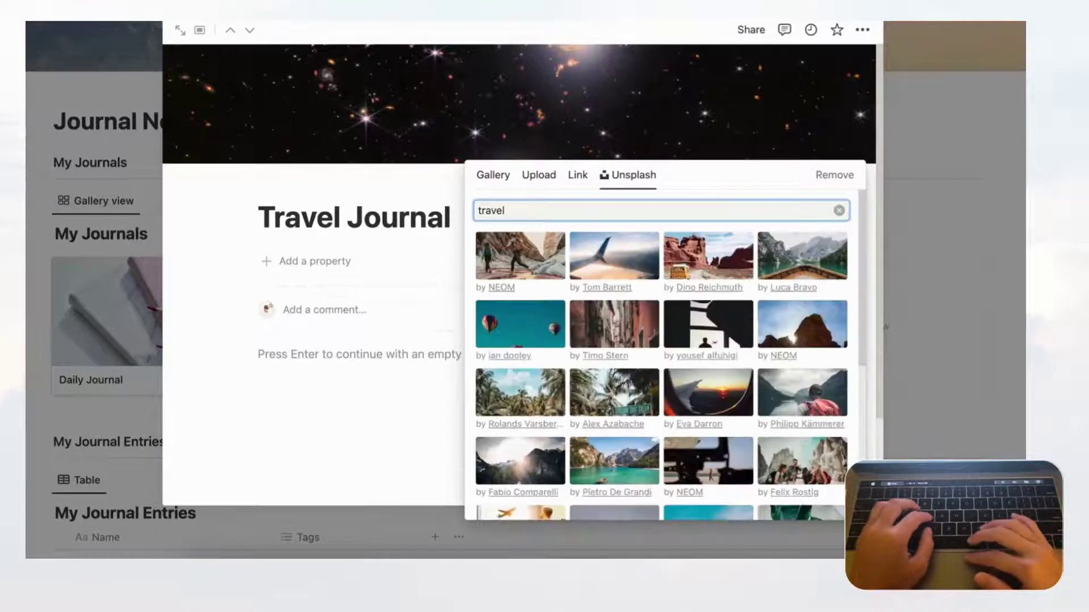
click(616, 267)
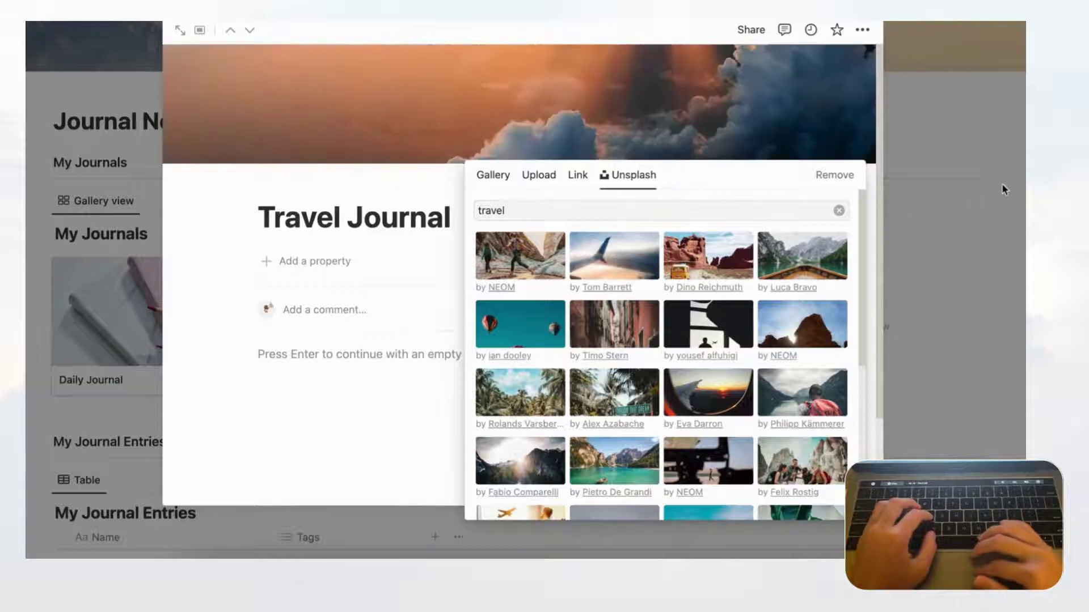
click(987, 141)
click(987, 142)
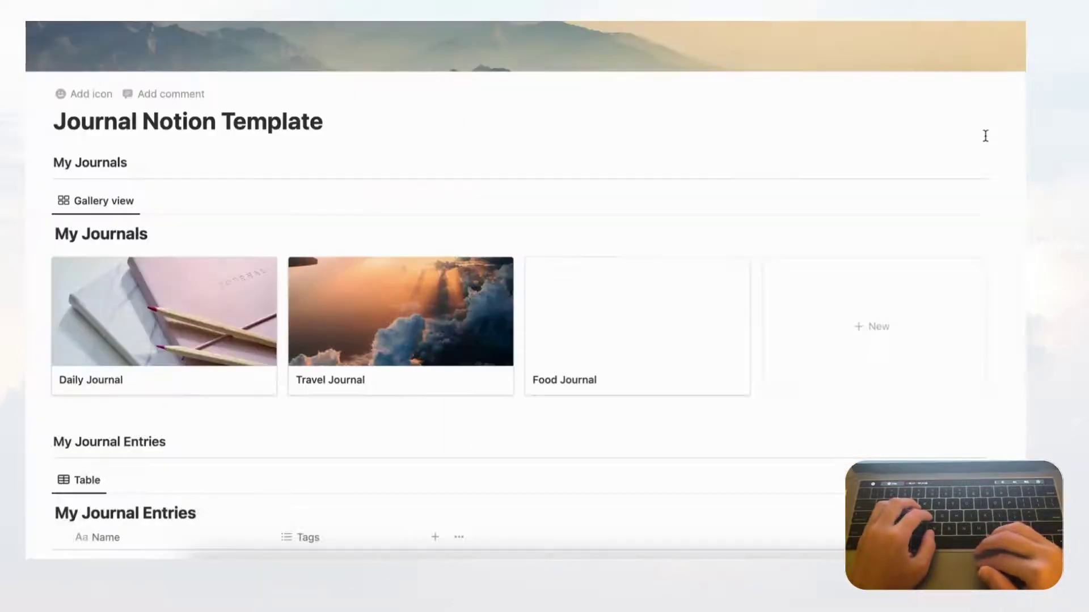
- Reposition the Travel Journal cover image downward so the airplane wing is in frame, save the position and close the page
click(409, 322)
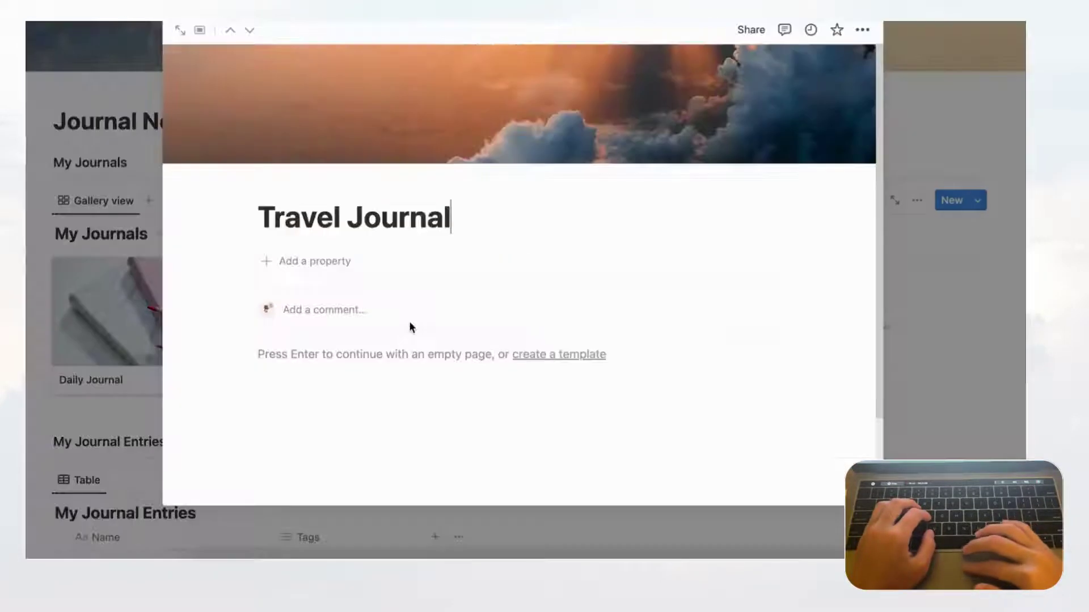
click(726, 148)
drag(641, 80, 636, 286)
drag(617, 100, 615, 182)
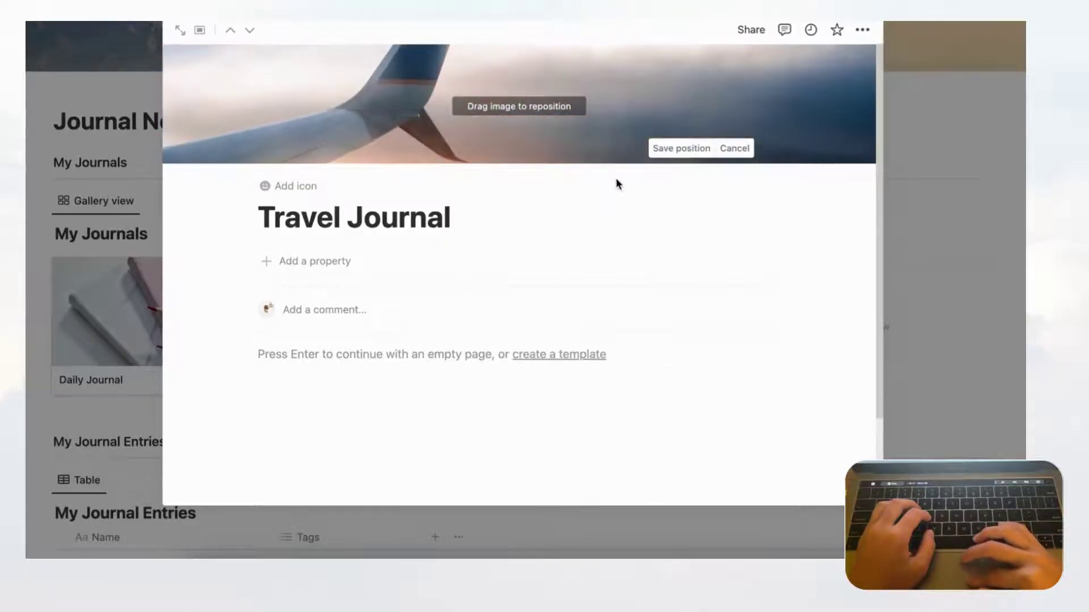
click(684, 150)
click(946, 119)
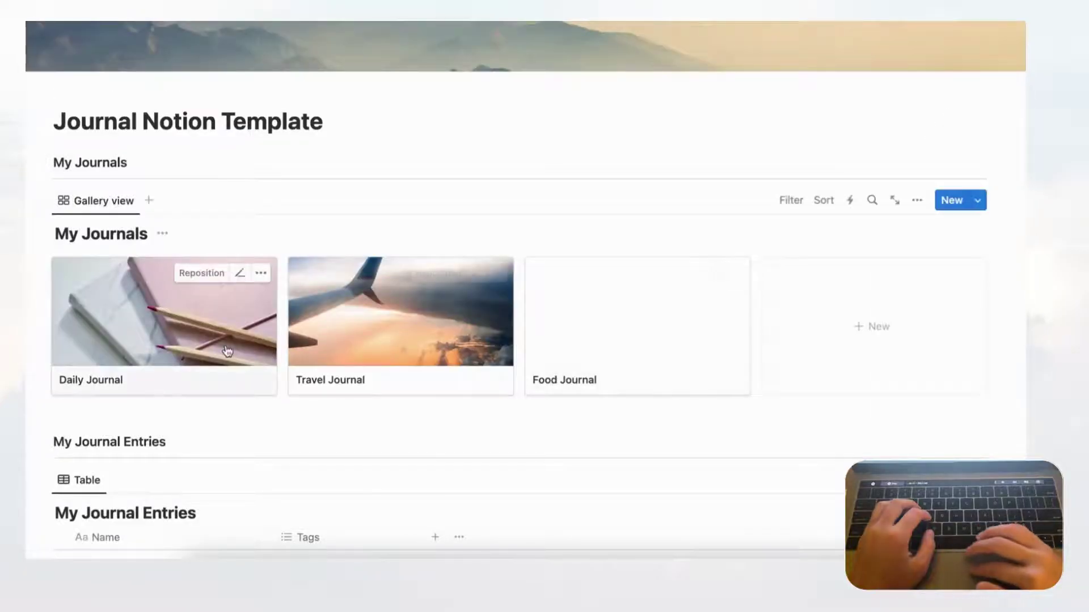
- Reposition the Daily Journal card's cover image downward in the gallery to show more of the pink notebook, and save the position
click(202, 273)
drag(234, 304, 233, 400)
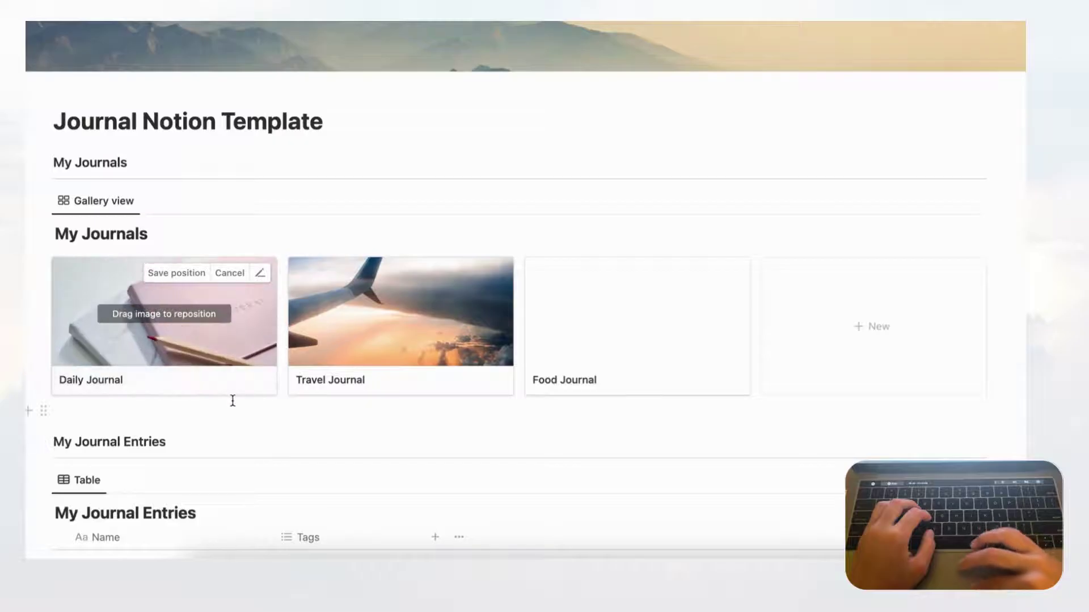
click(193, 275)
- Give the Food Journal page an Unsplash cover of breakfast bowls and toast, found by searching "food", and close the page
click(601, 352)
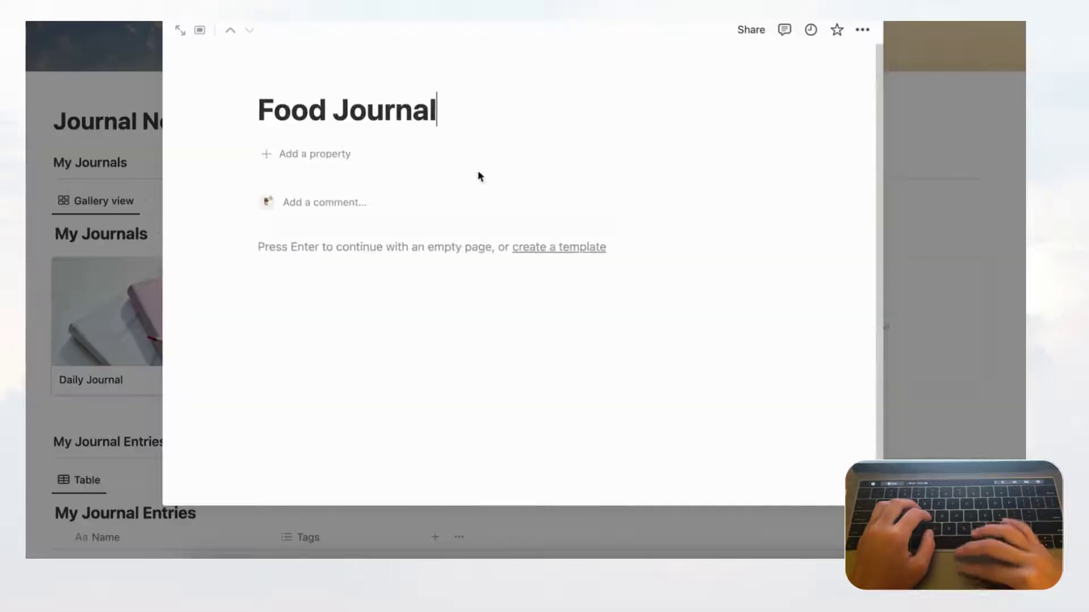
click(350, 78)
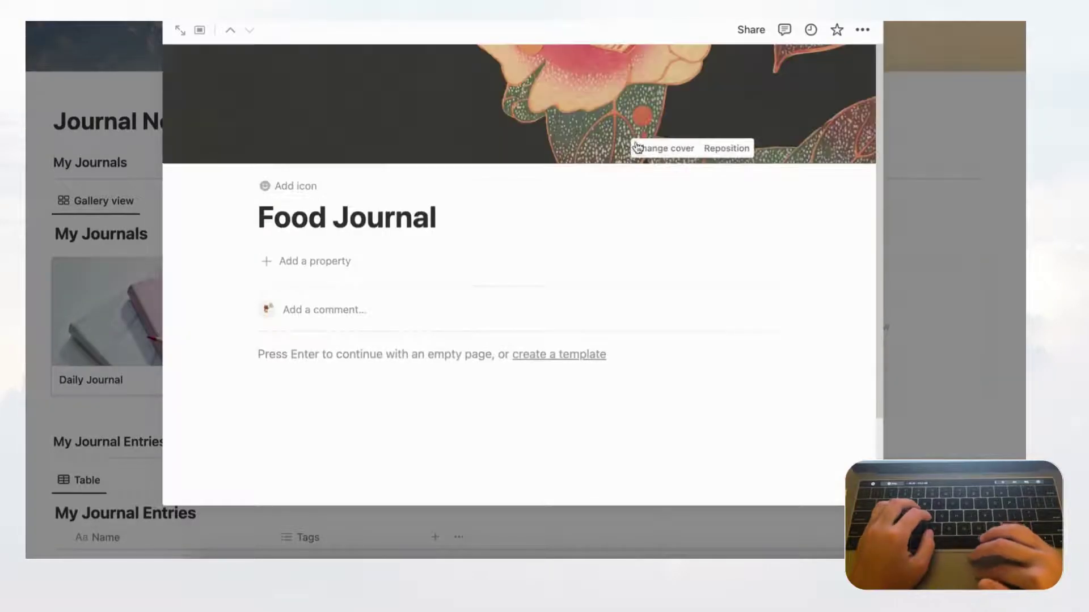
click(662, 146)
click(624, 177)
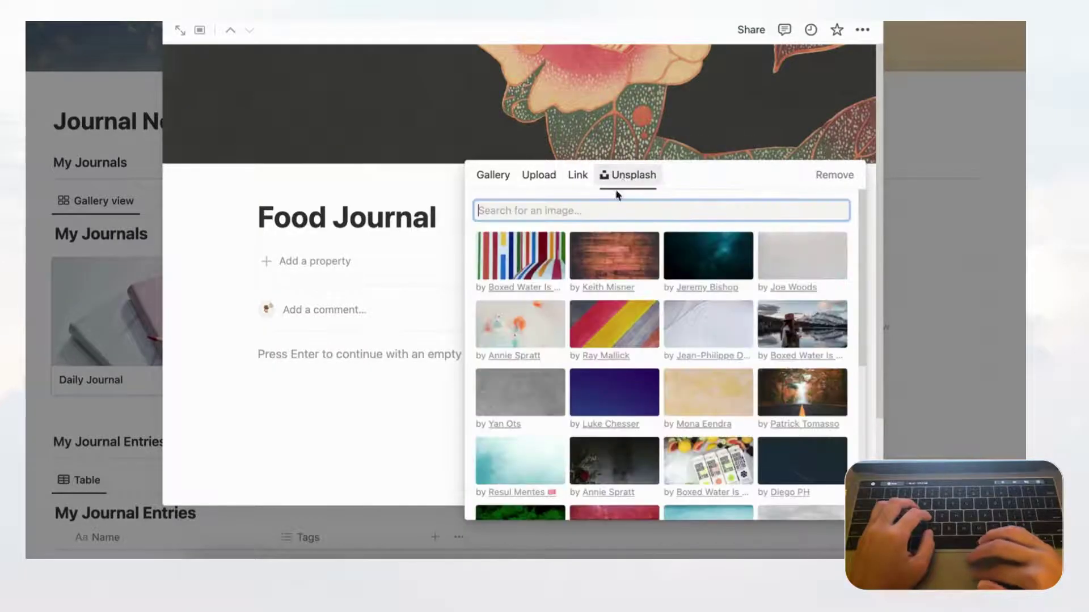
text(food)
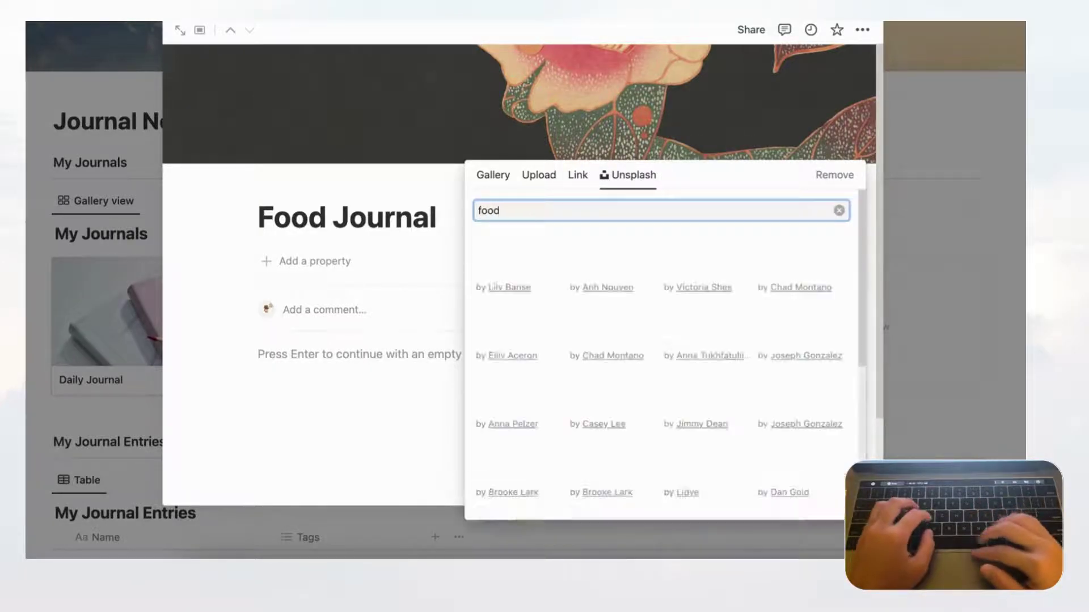
scroll(661, 356, down, 2)
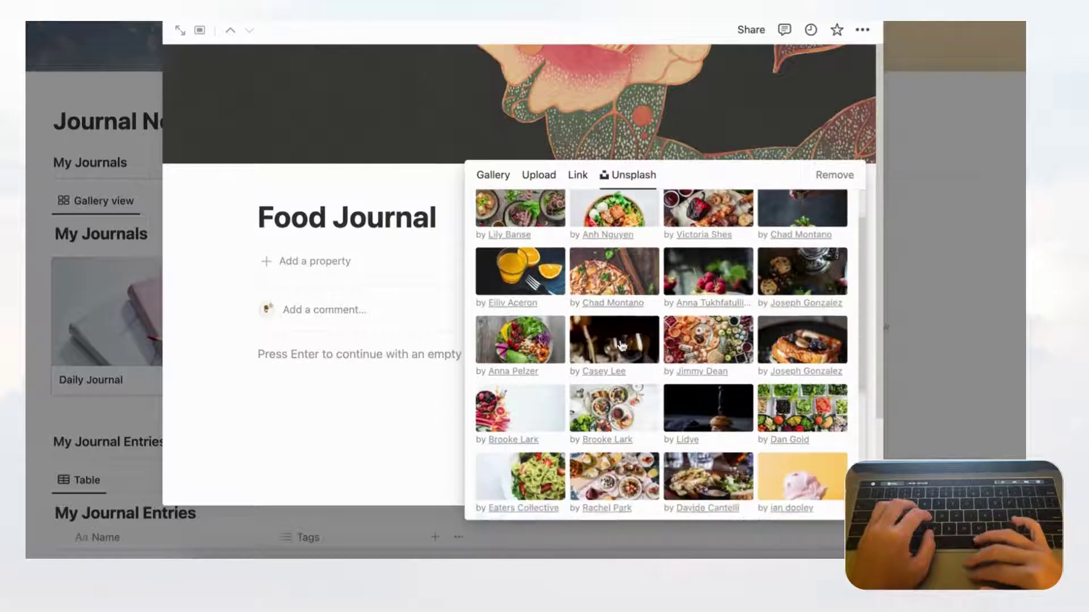
click(626, 409)
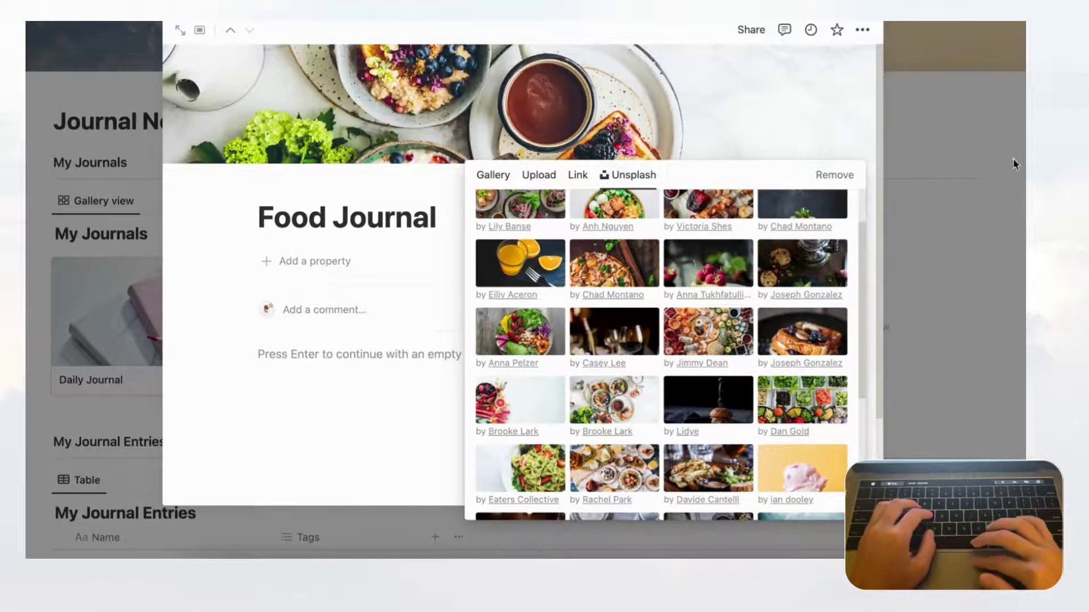
click(1015, 164)
click(998, 138)
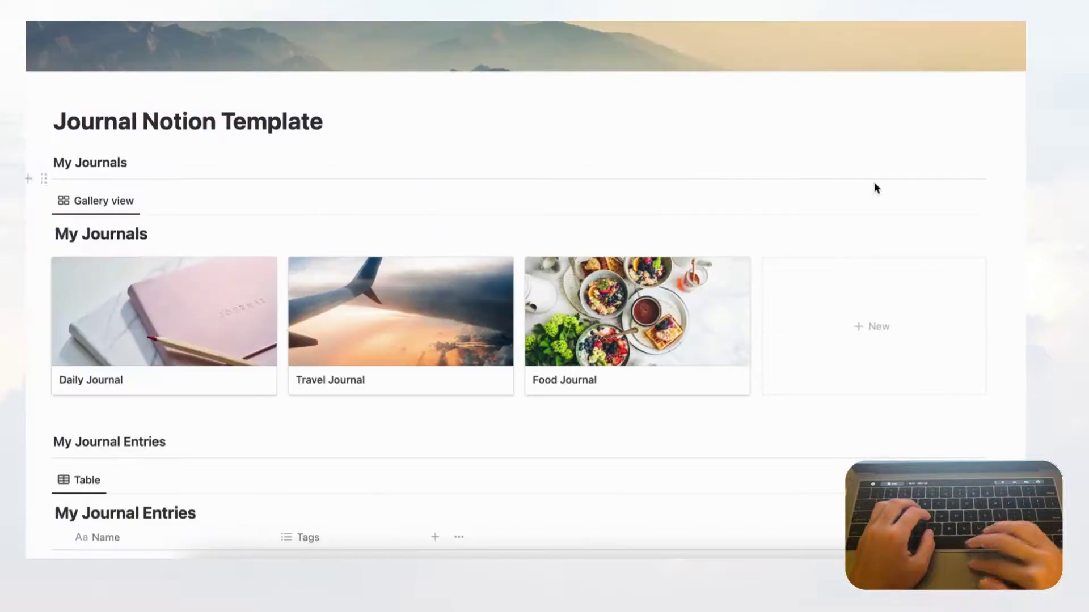
- Add an icon to the Daily Journal page, replace the random emoji with the "book closed" icon, and close the page
click(207, 381)
click(285, 187)
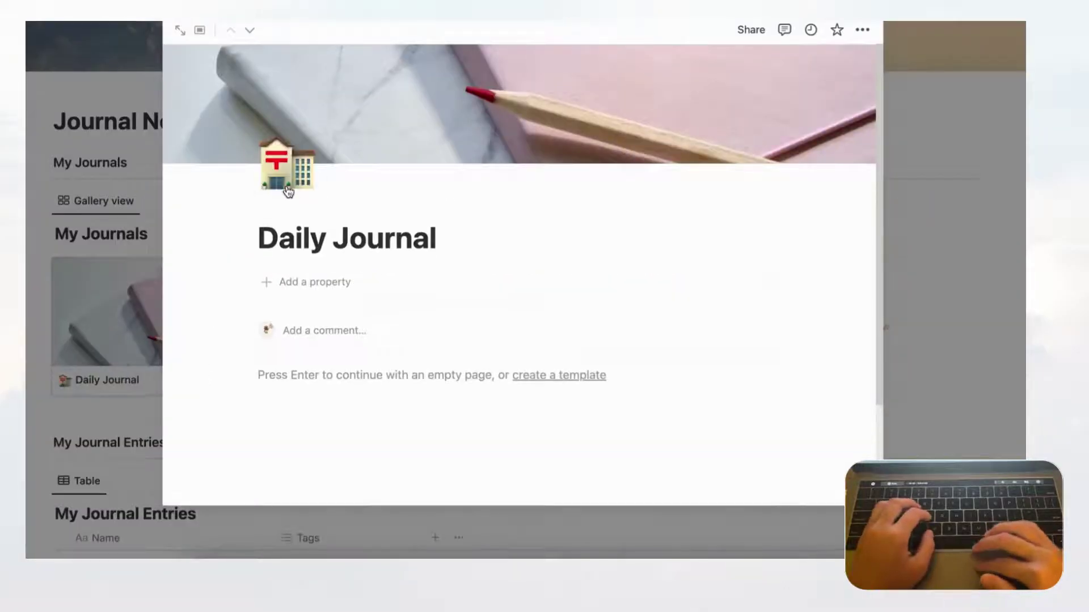
click(282, 170)
click(199, 210)
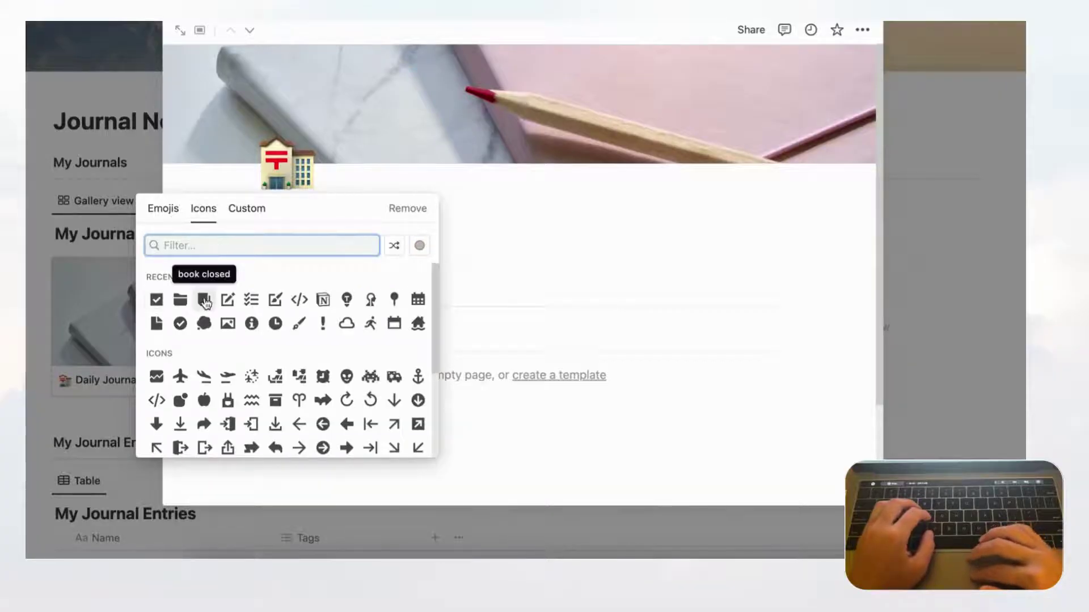
mouse_move(203, 300)
click(153, 325)
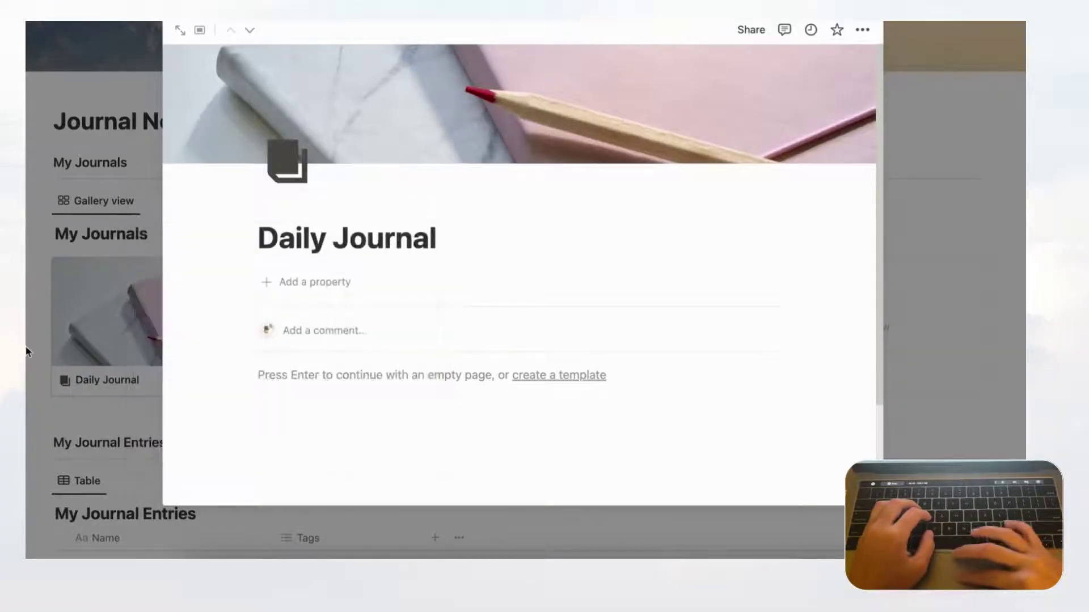
click(39, 345)
- Add an icon to the Travel Journal page, replace the random emoji with the "airplane" icon found by searching "air", and close the page
click(338, 363)
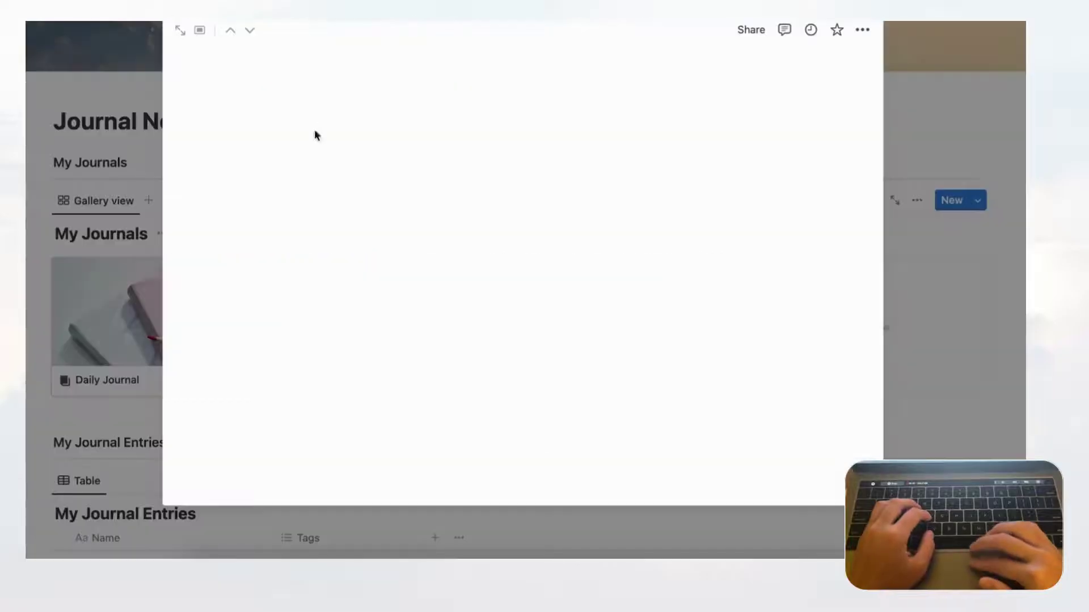
click(282, 185)
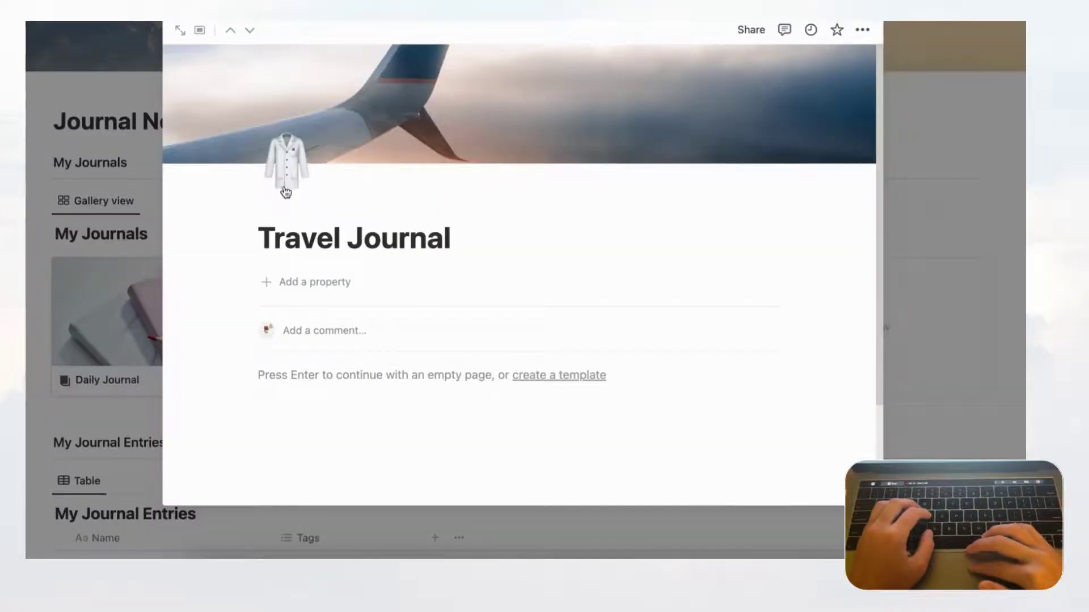
click(282, 158)
click(201, 215)
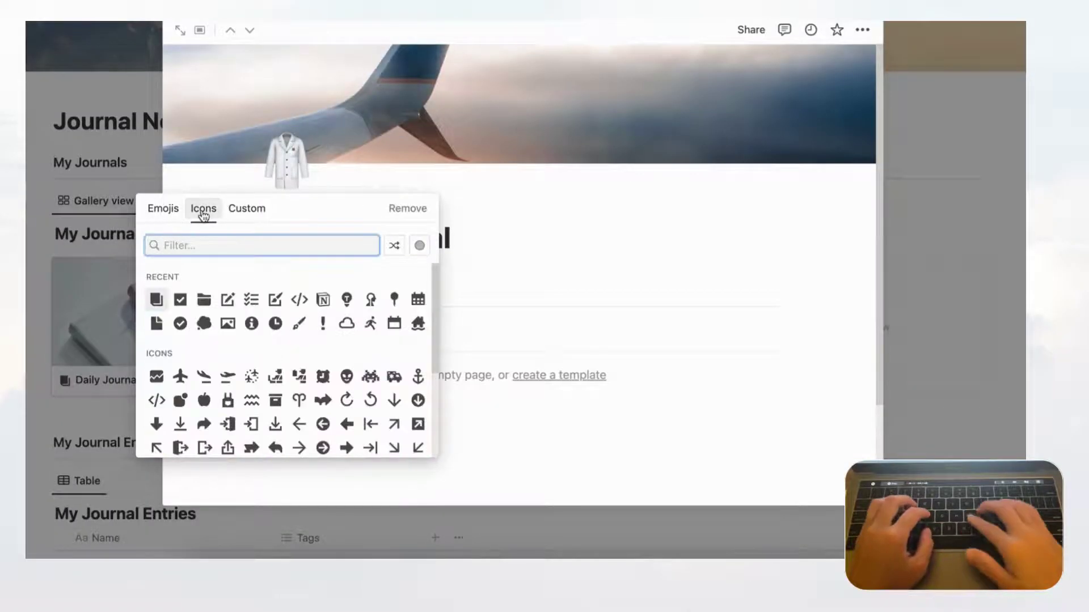
text(air)
key(Down)
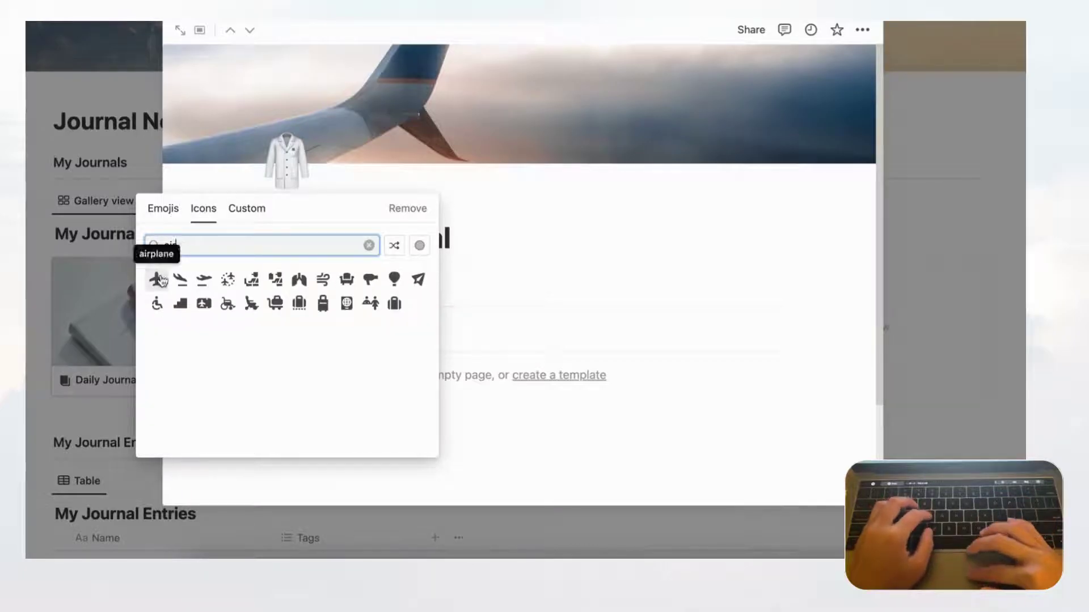
key(Return)
key(Return)
key(Escape)
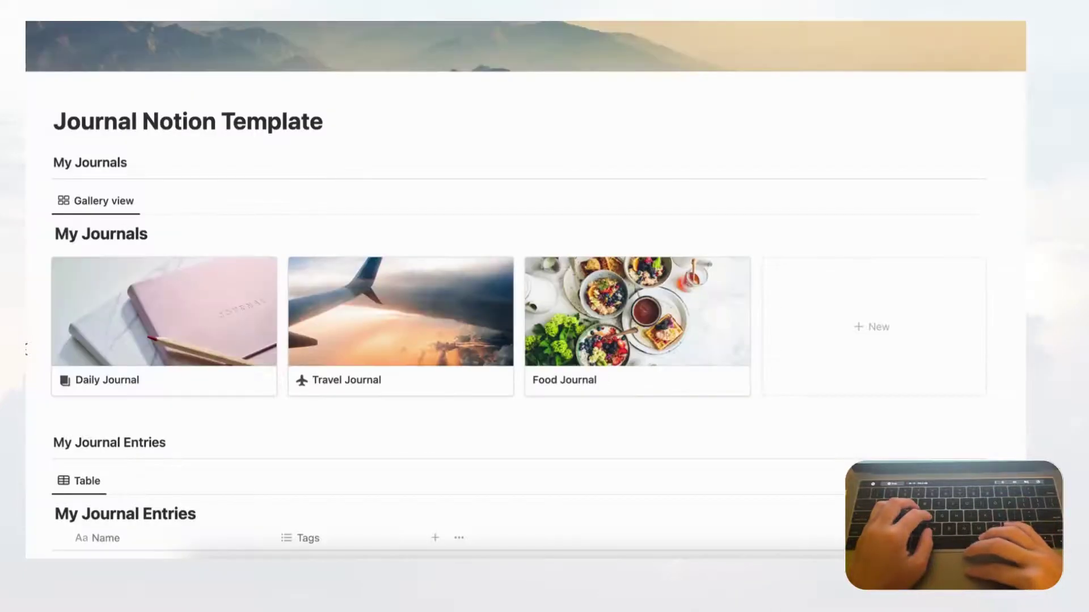
- Add an icon to the Food Journal page, replace the random emoji with the fork-and-knife icon found by searching "fork", and close the page
click(549, 381)
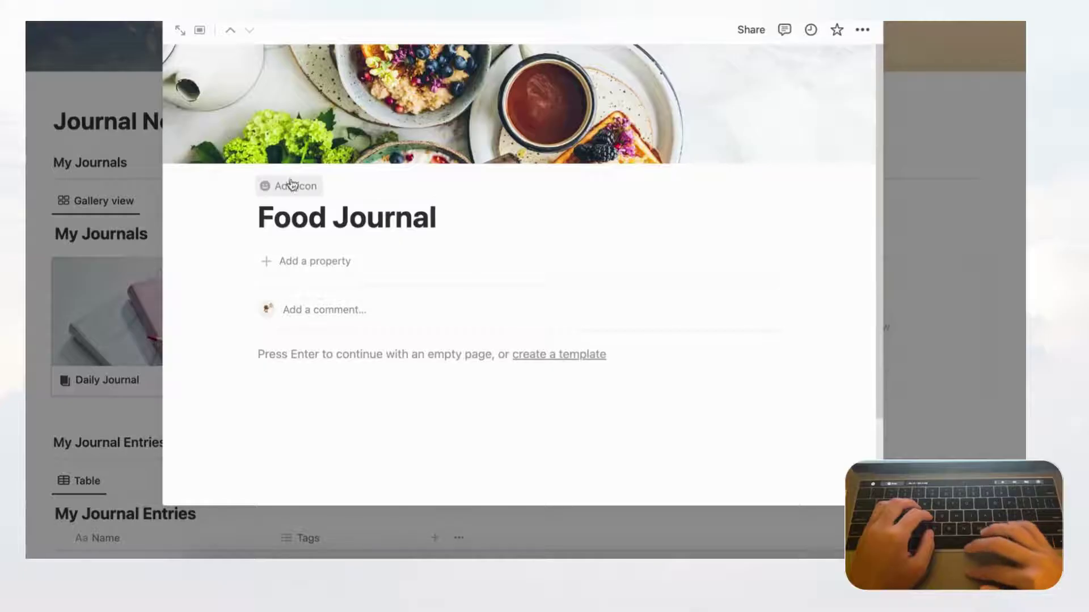
click(287, 183)
click(287, 170)
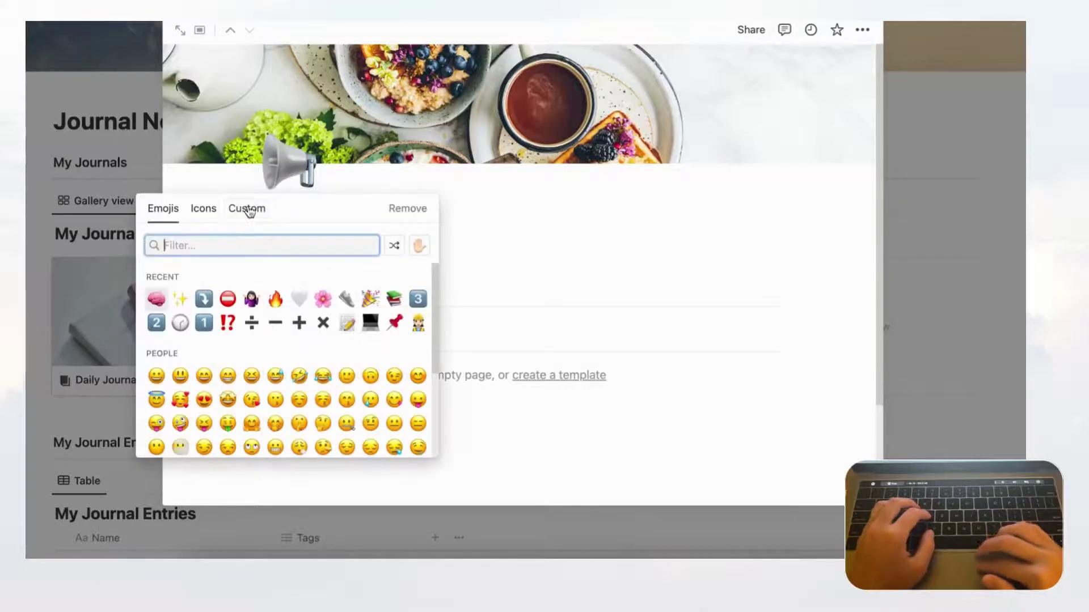
click(203, 208)
text(fork)
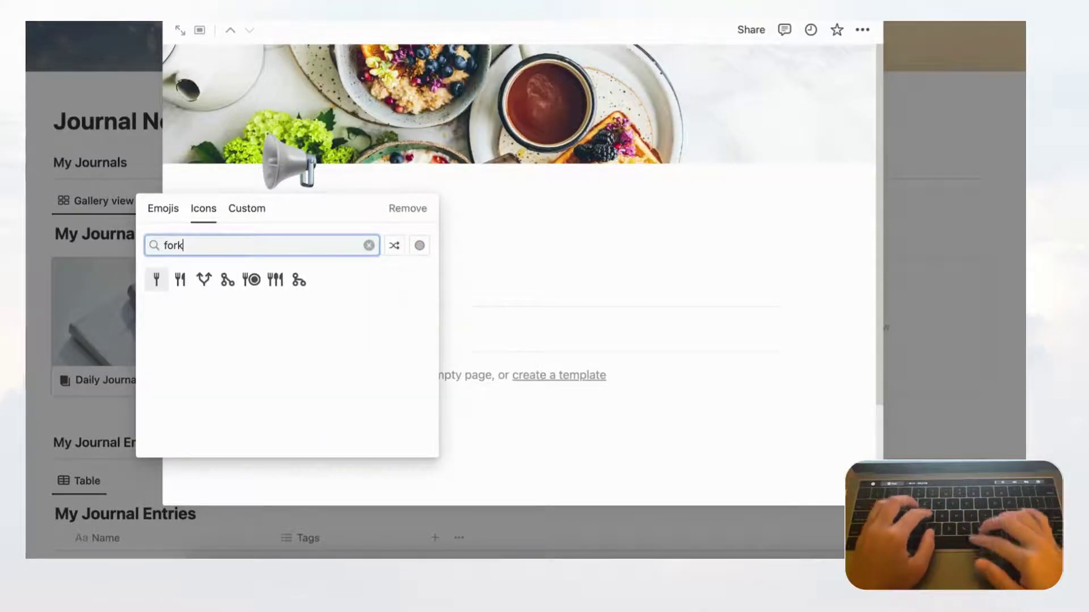
click(182, 283)
click(133, 304)
click(41, 311)
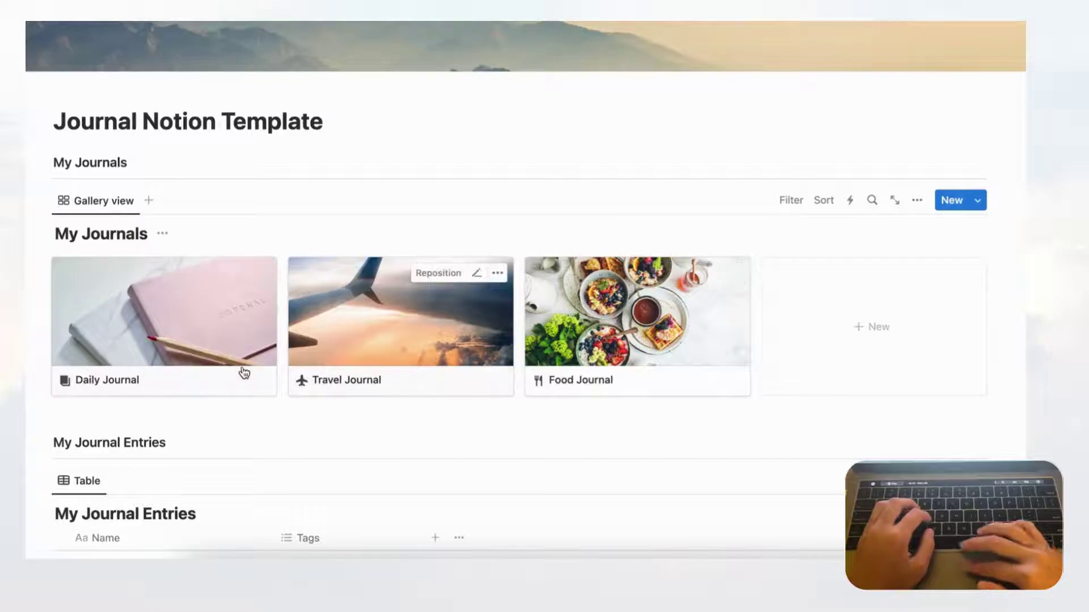
- Delete the Tags property from the My Journal Entries table and confirm the deletion
scroll(244, 372, down, 2)
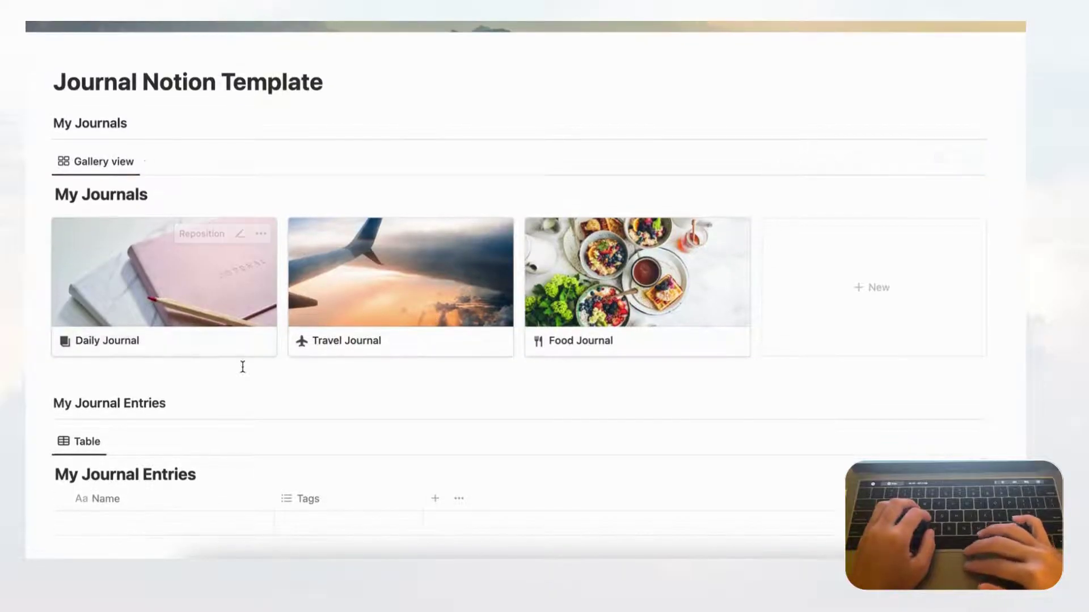
scroll(389, 361, down, 2)
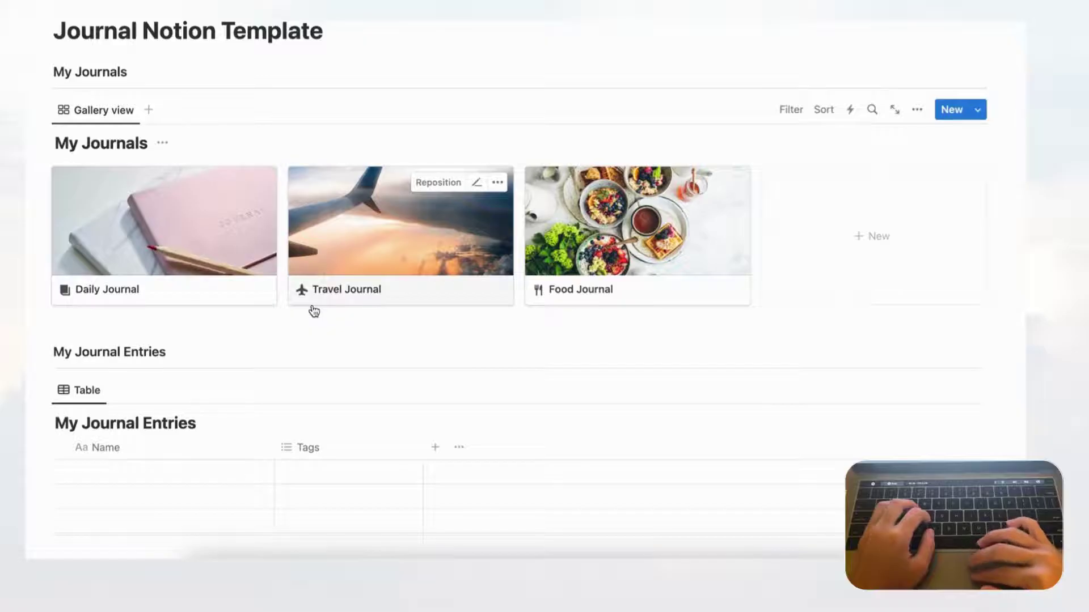
scroll(313, 311, down, 2)
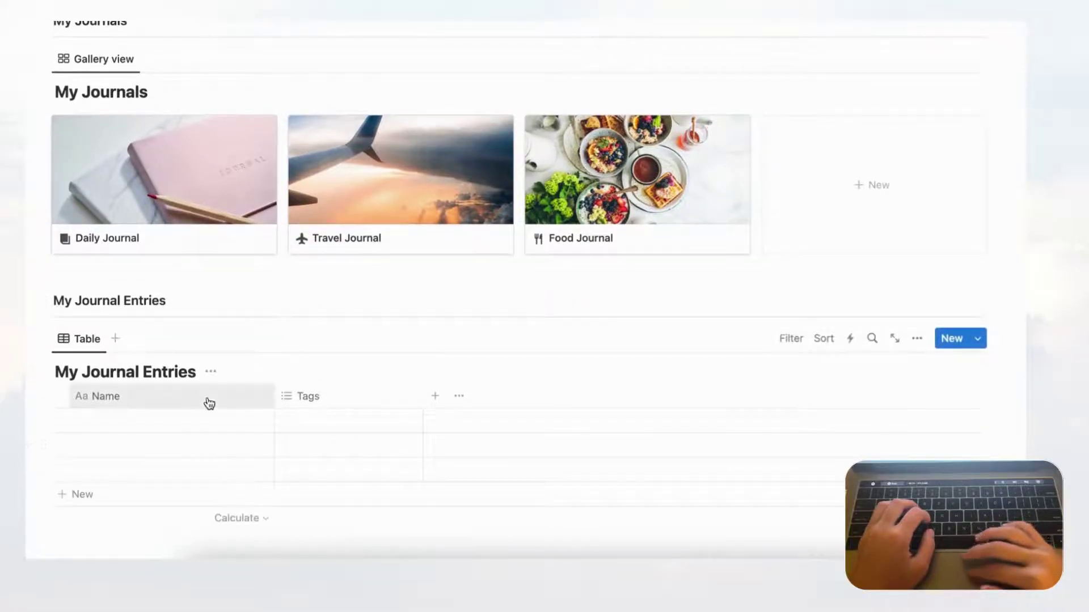
mouse_move(240, 430)
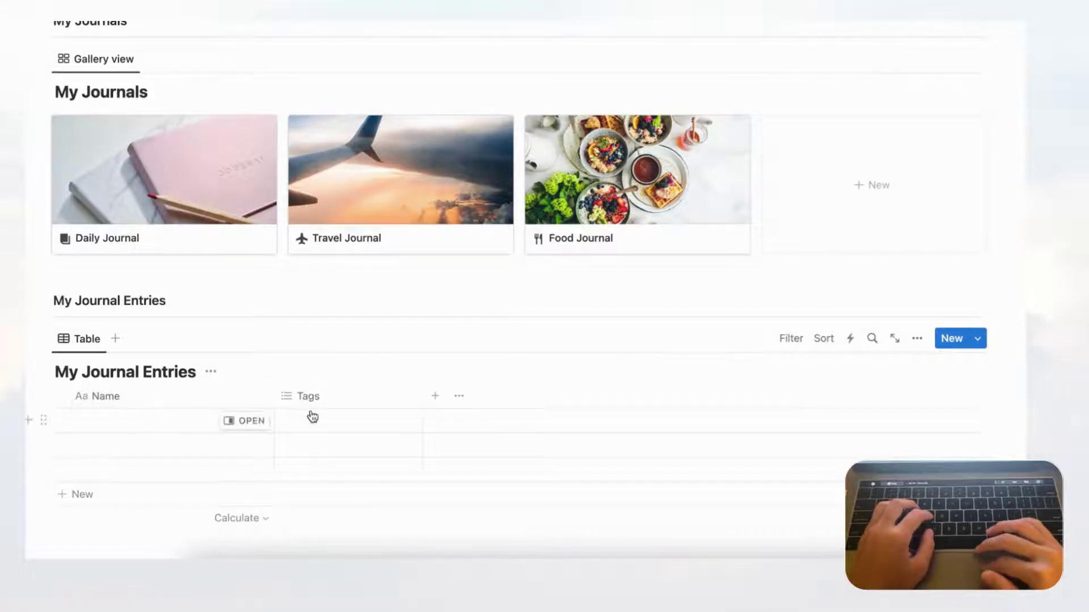
click(349, 401)
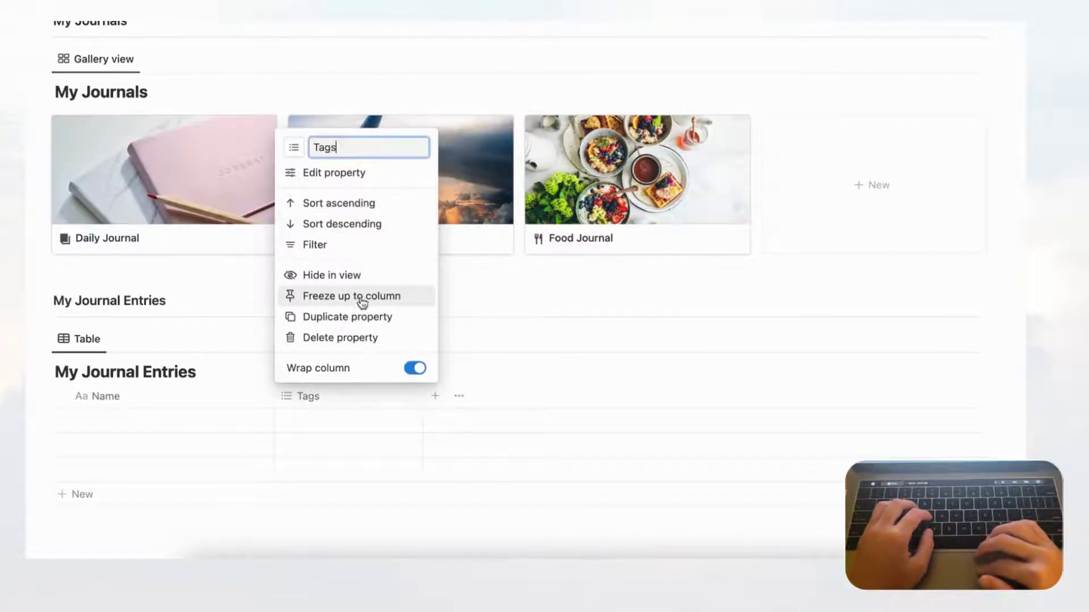
click(350, 338)
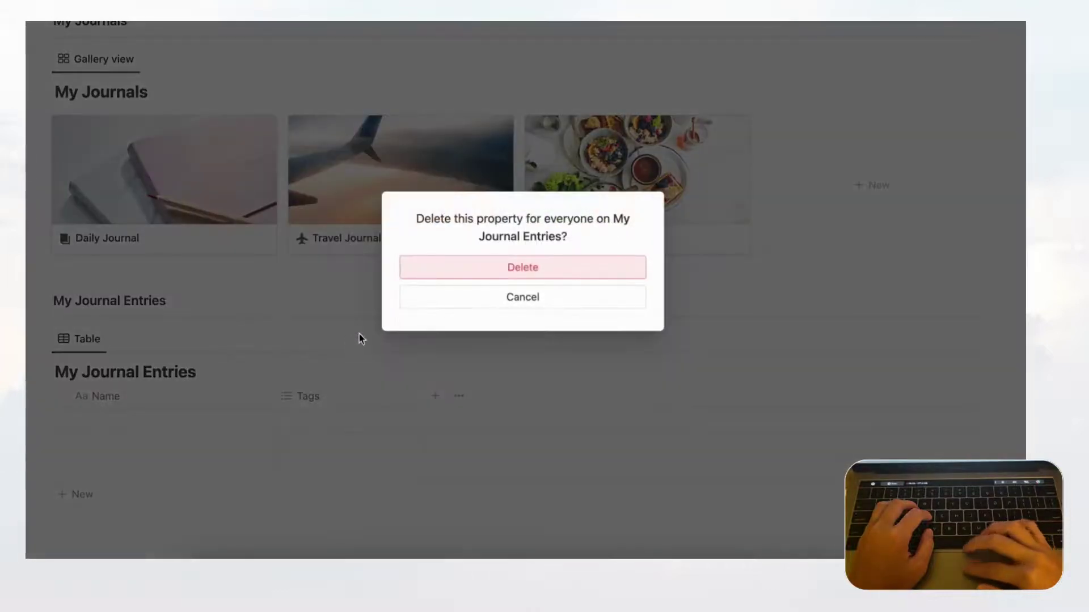
click(482, 271)
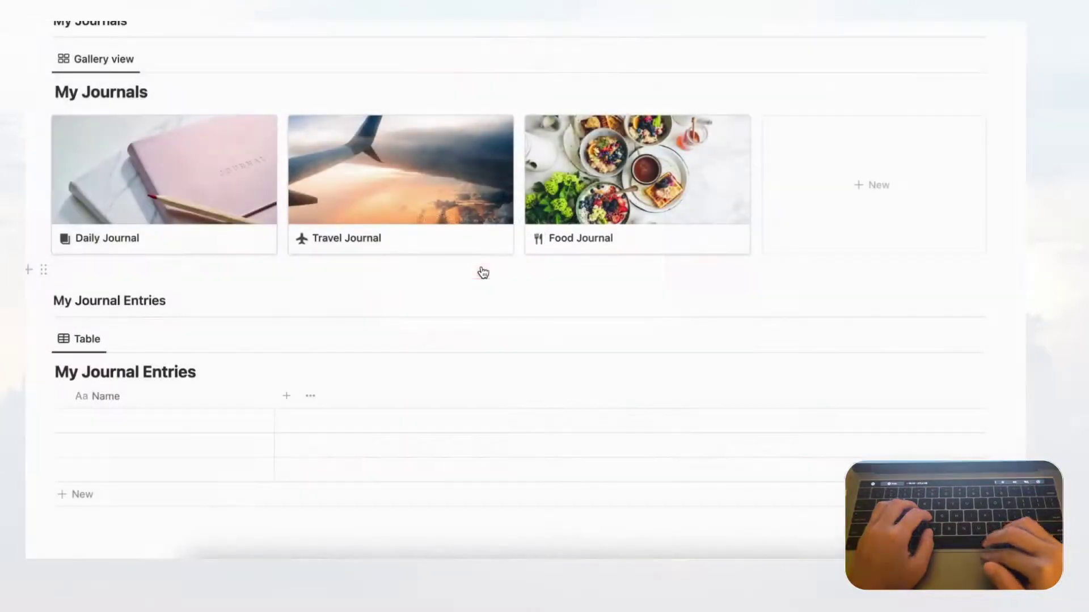
- Rename the Name column of the My Journal Entries table to "Title"
click(140, 399)
text(Title)
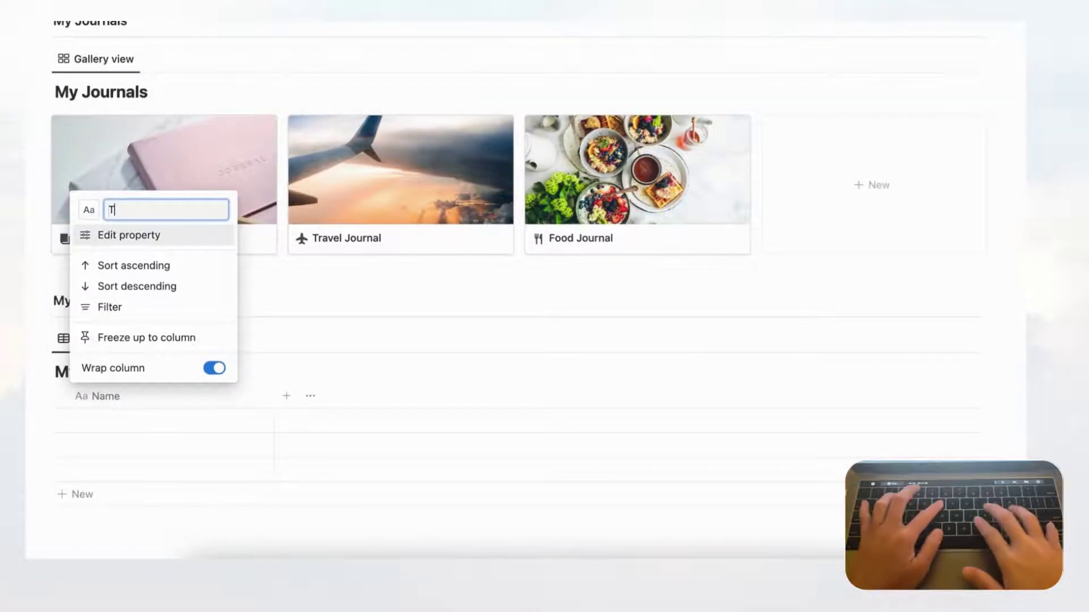
click(327, 305)
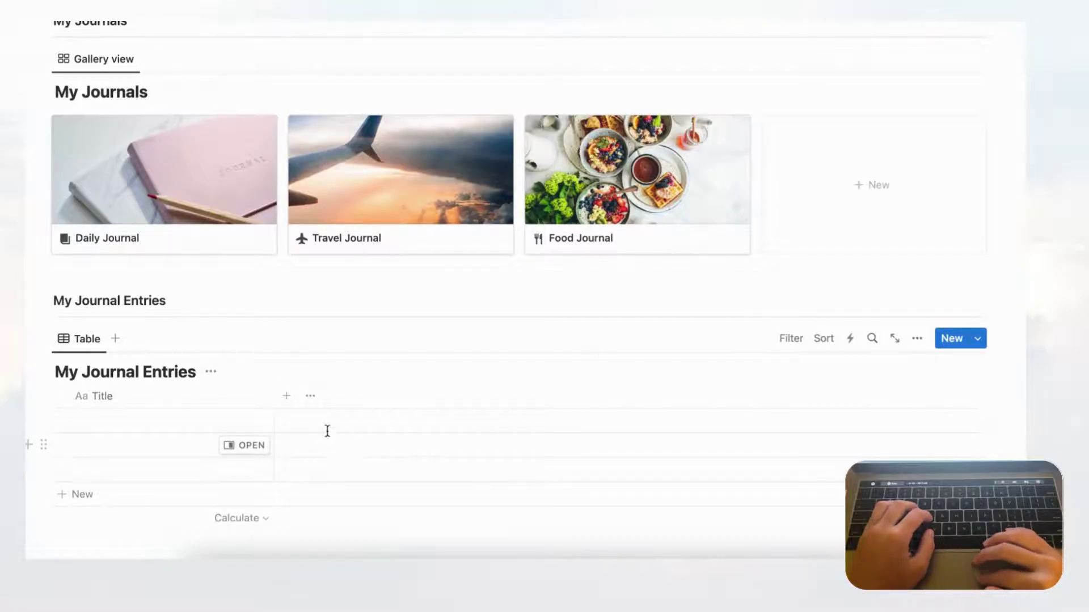
- Add a property of type Date to the My Journal Entries table, keeping the name "Date" and its default formats
click(286, 396)
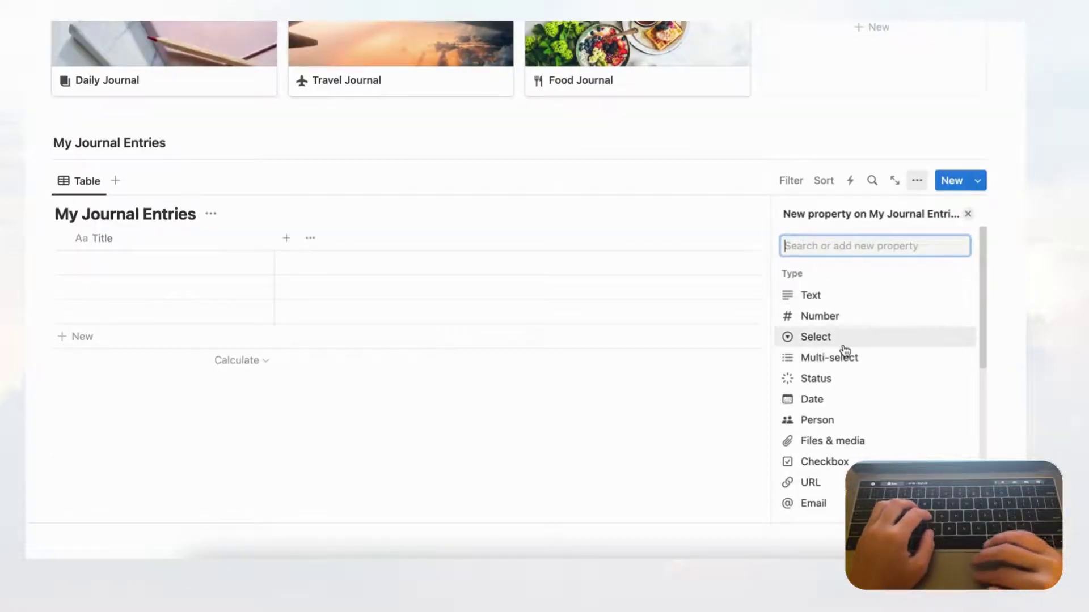
text(date)
click(825, 296)
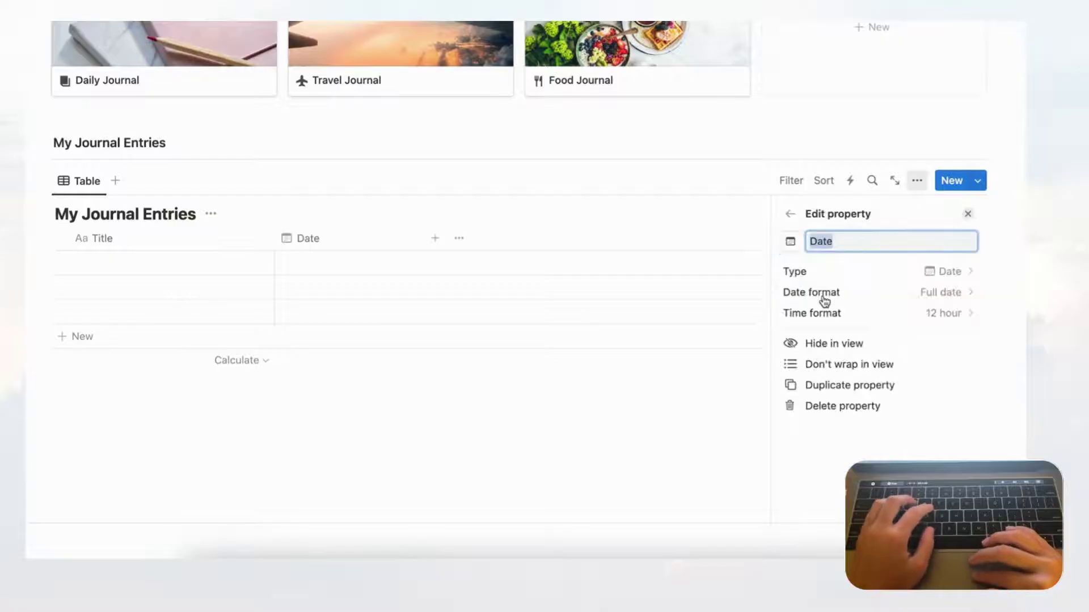
click(968, 213)
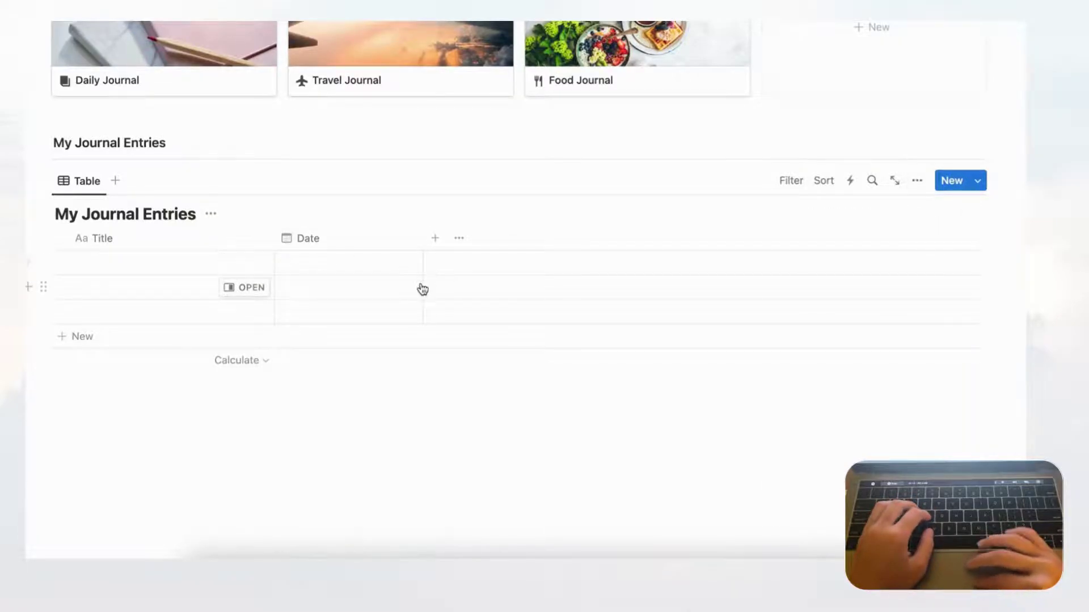
- Add a Relation property to My Journal Entries that links to the My Journals database, with no limit and not shown on My Journals
scroll(420, 286, up, 2)
scroll(420, 283, up, 1)
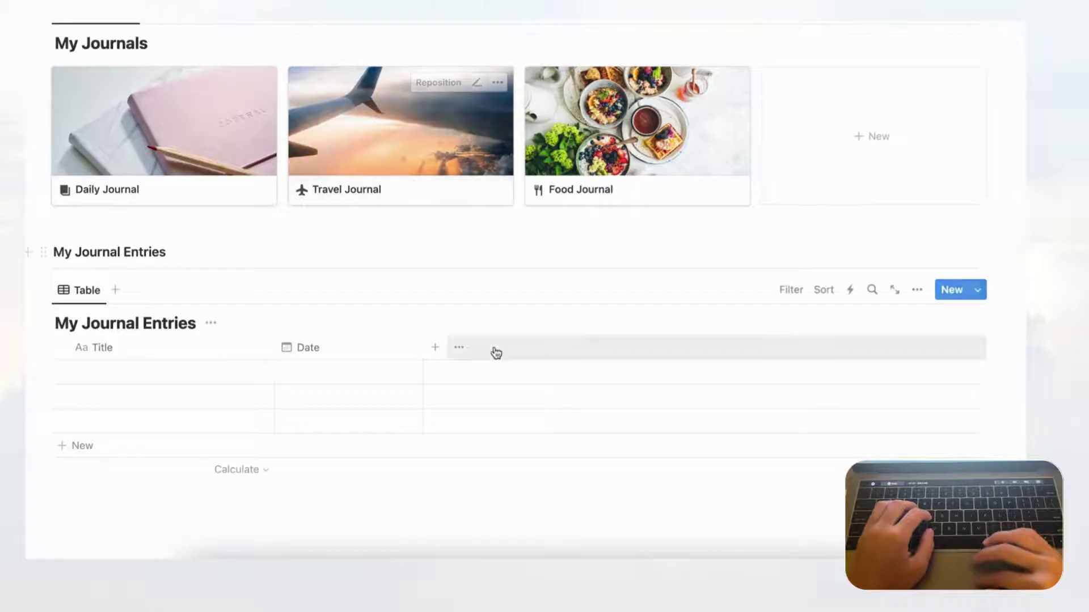
click(438, 351)
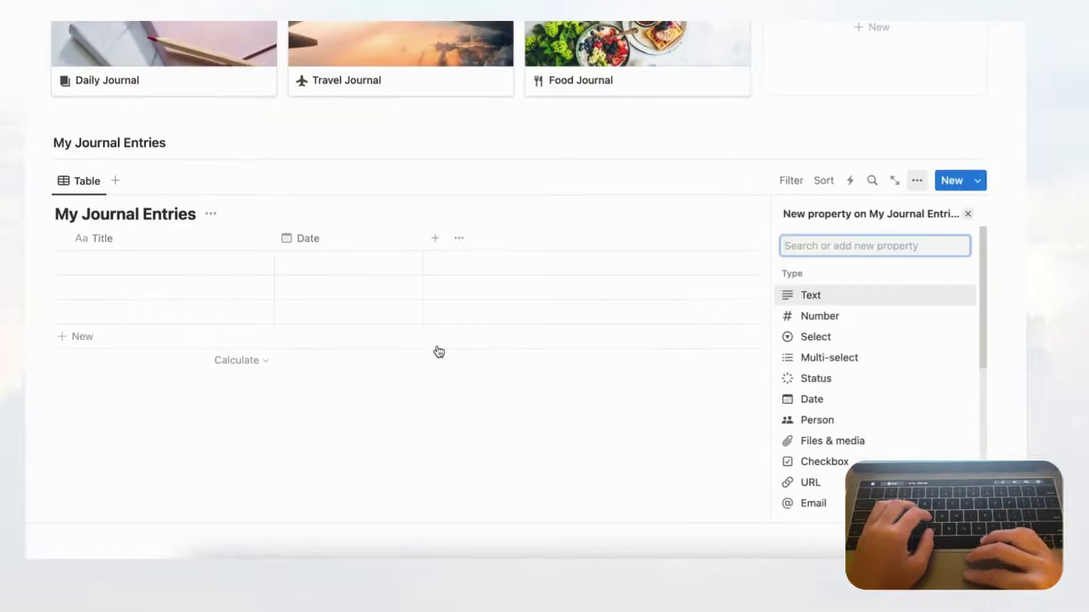
scroll(899, 416, down, 3)
scroll(900, 417, down, 5)
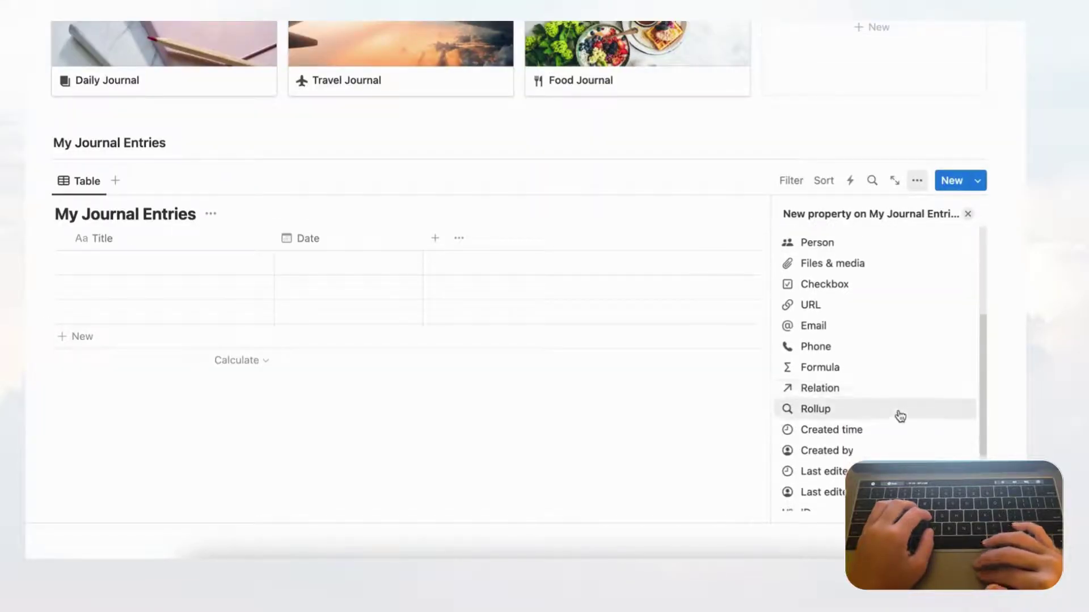
click(850, 391)
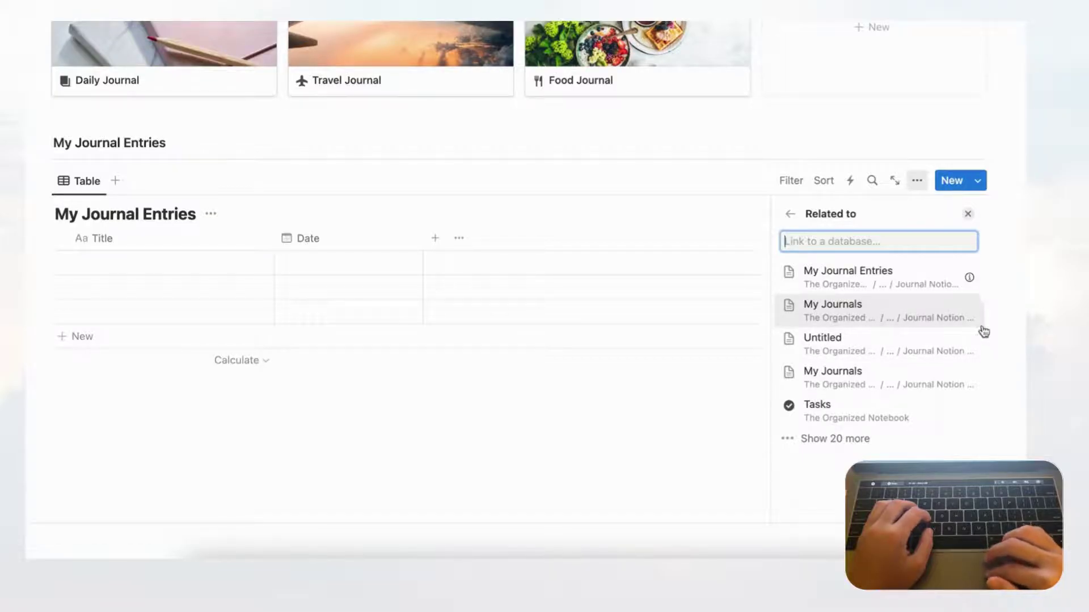
click(941, 314)
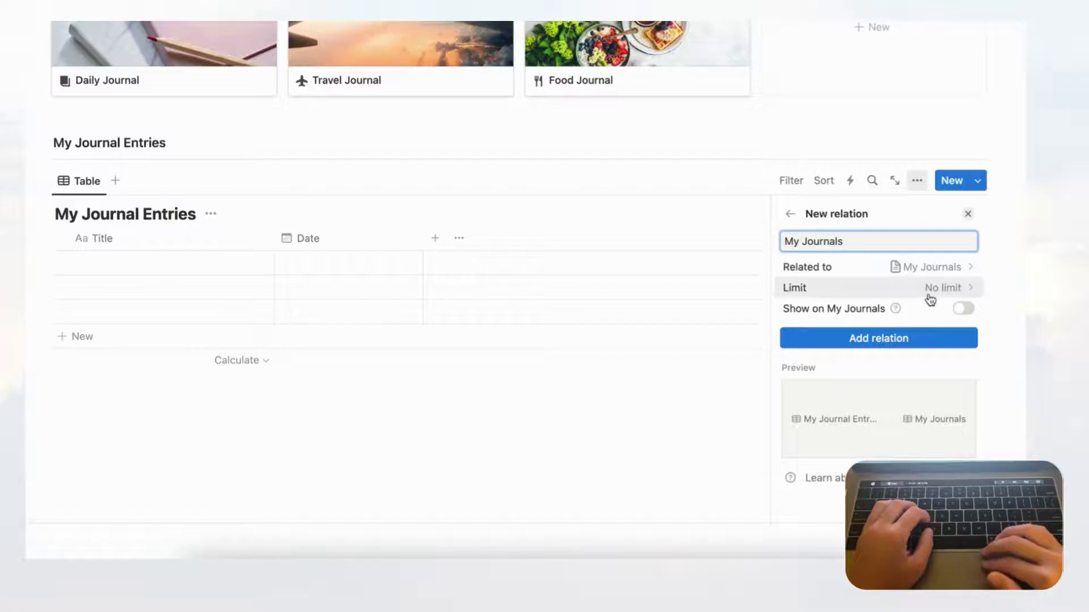
click(879, 343)
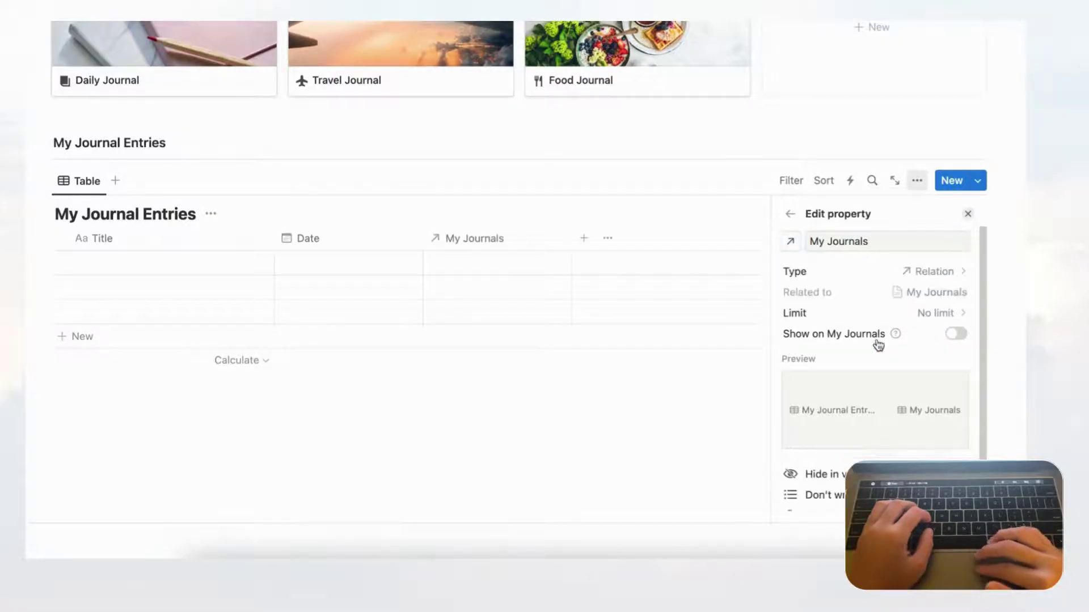
click(602, 164)
- Title the first journal entry "My Daily Journal" and set its date to September 16, 2023
scroll(607, 142, up, 3)
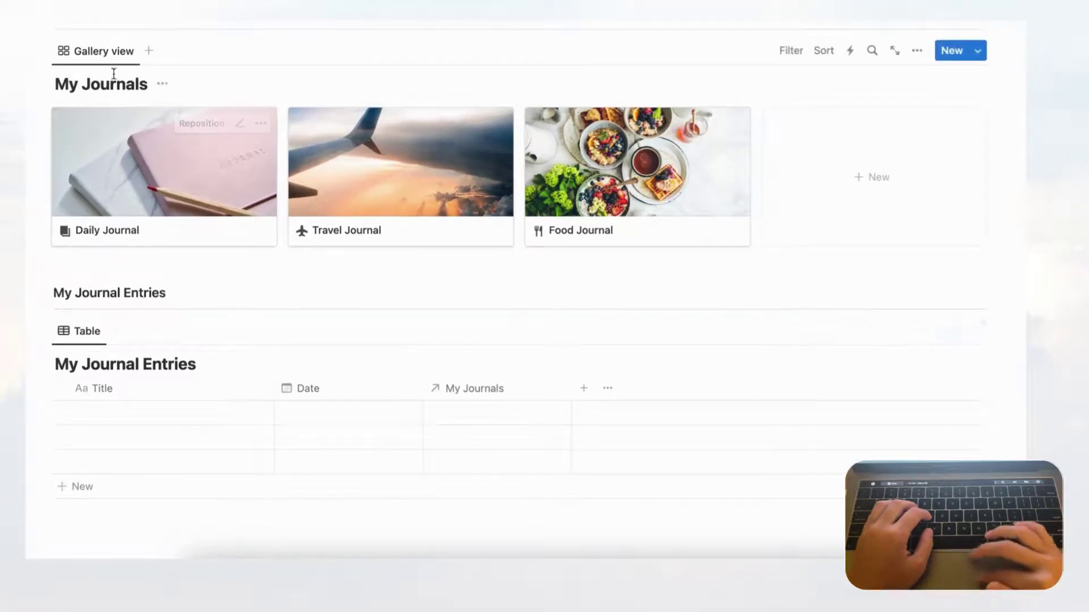
click(142, 418)
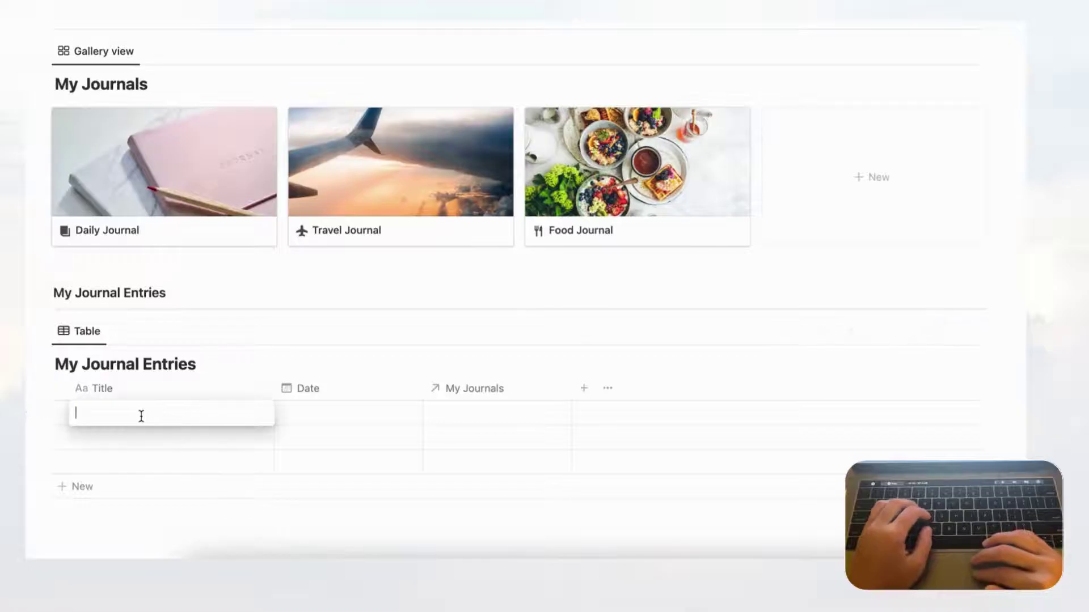
text(M)
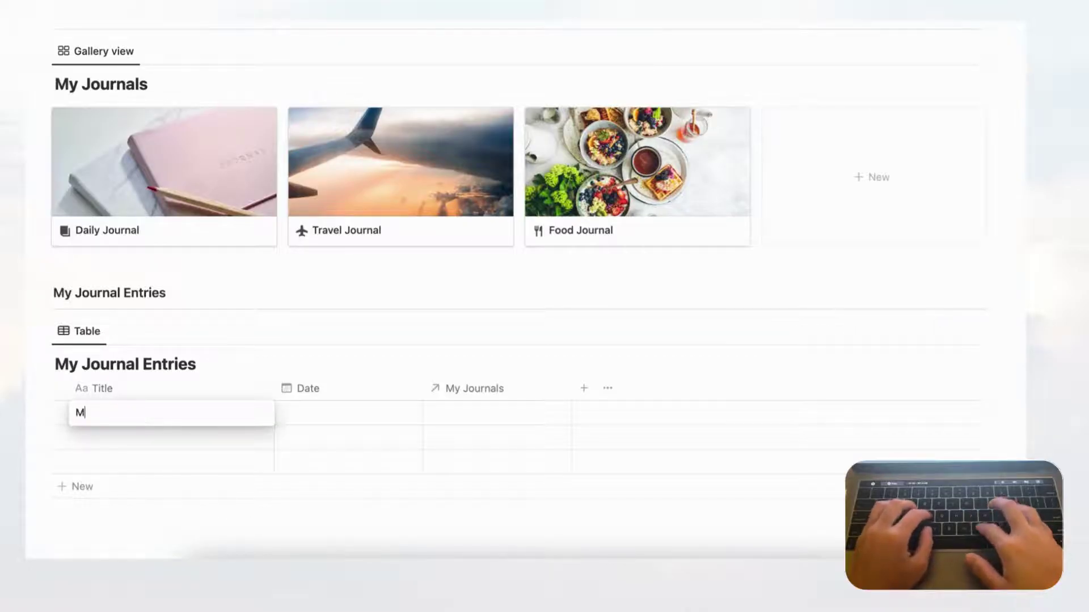
text(y Daily Journal)
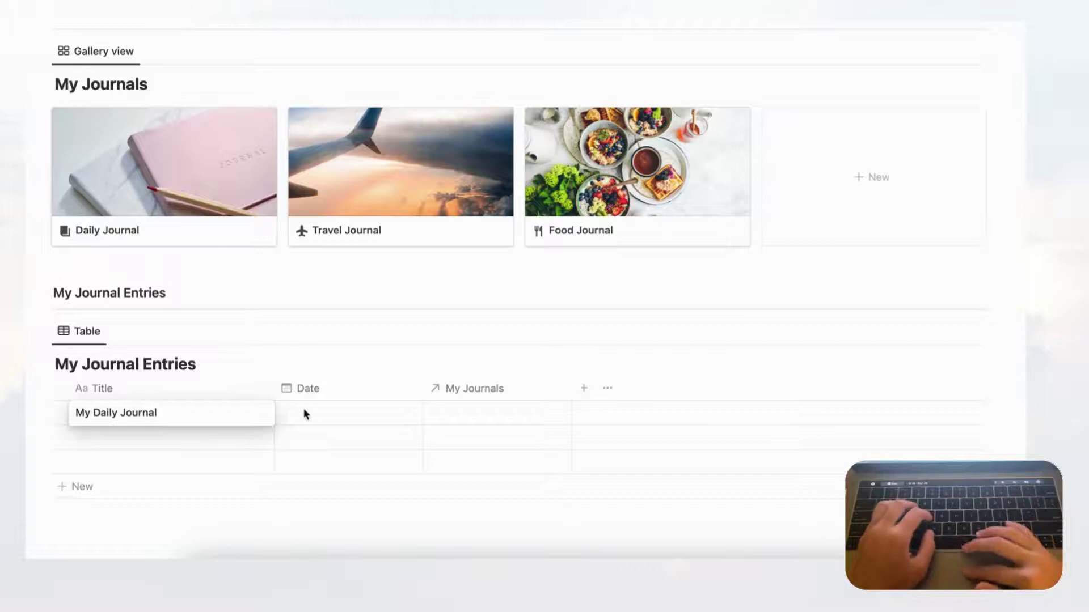
key(Return)
click(343, 416)
click(423, 163)
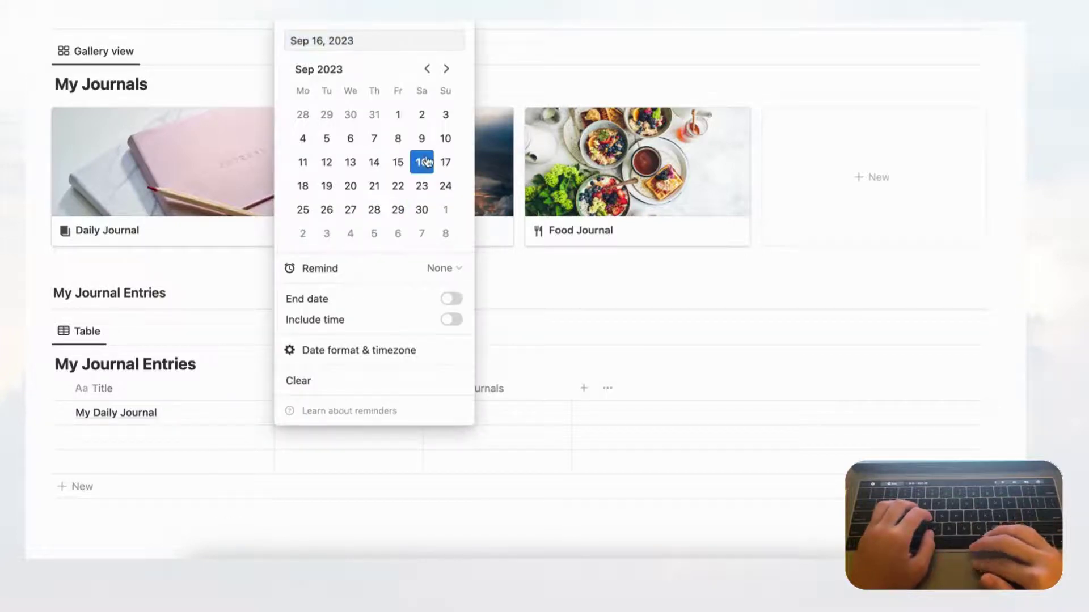
key(Escape)
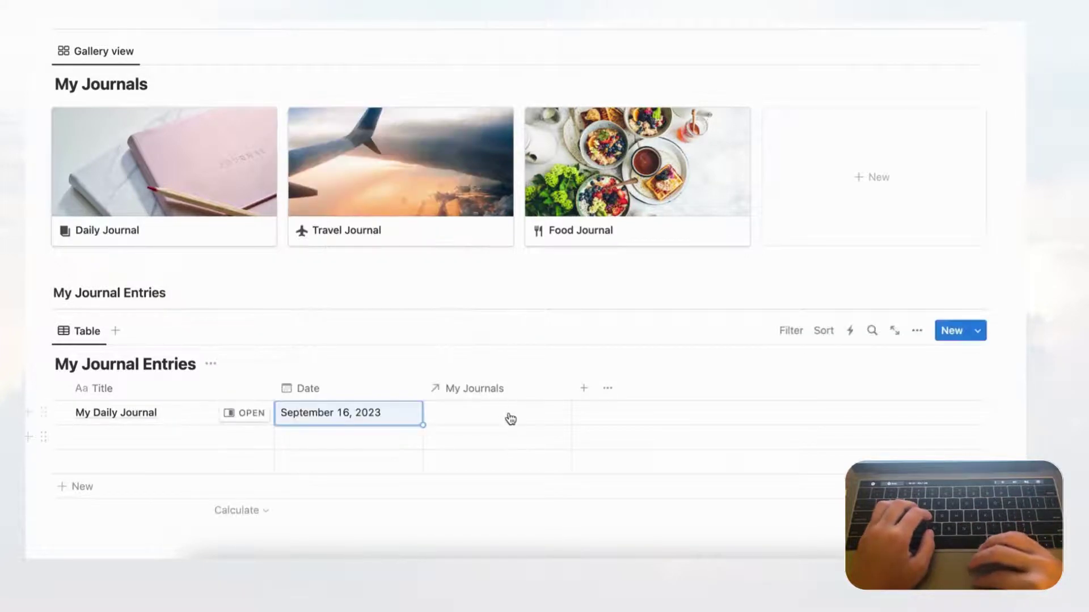
- Link the My Daily Journal entry to the Daily Journal page through its My Journals relation
click(508, 417)
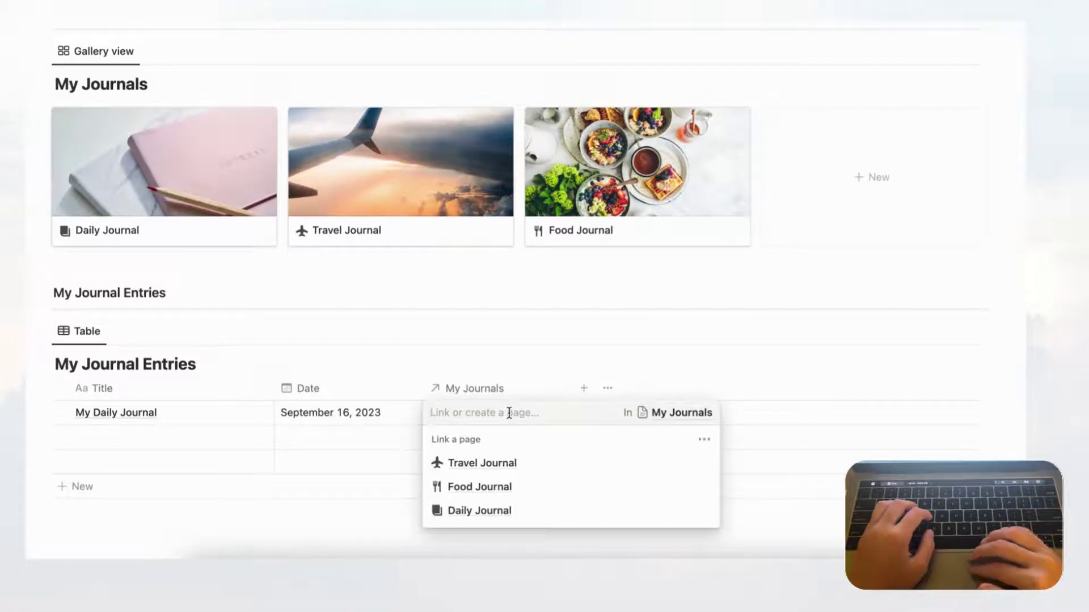
click(486, 512)
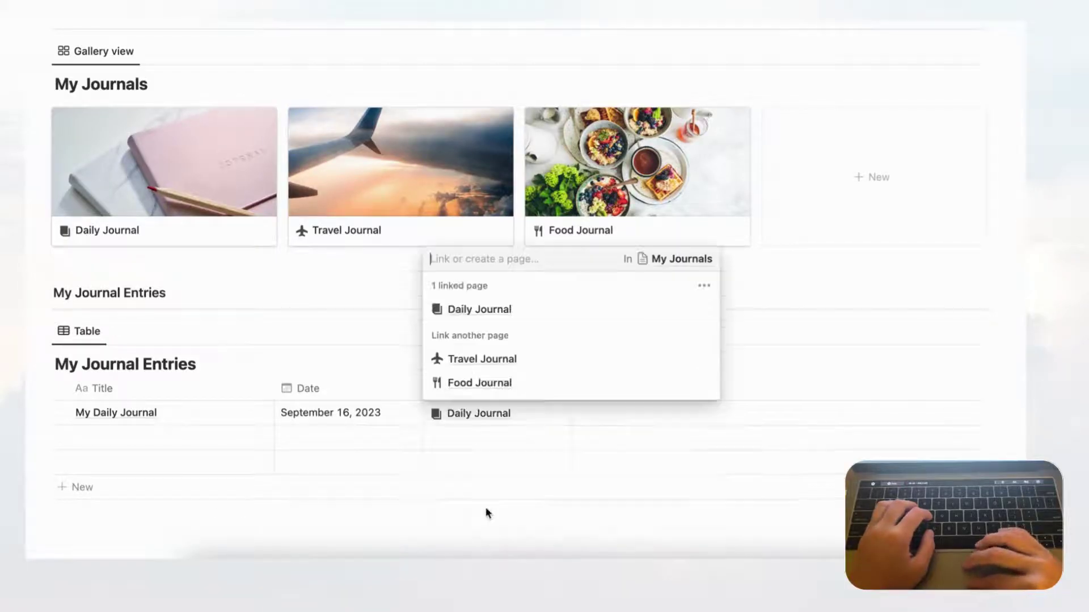
key(Escape)
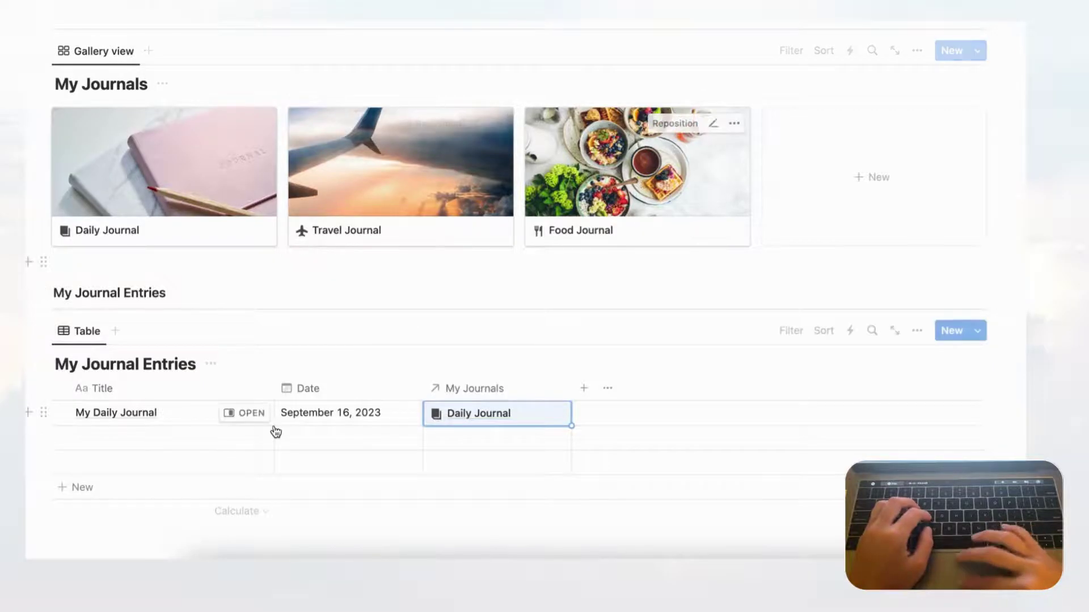
- Title the second journal entry "A day in Paris" and set its date to September 13, 2023
click(153, 437)
text(A d)
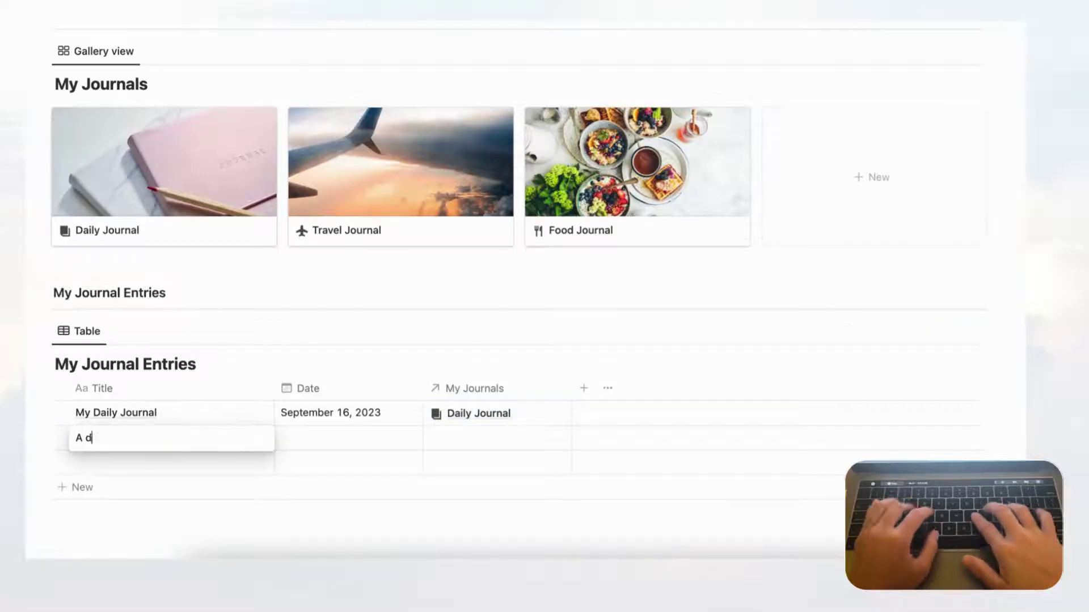
text(ay in Paris)
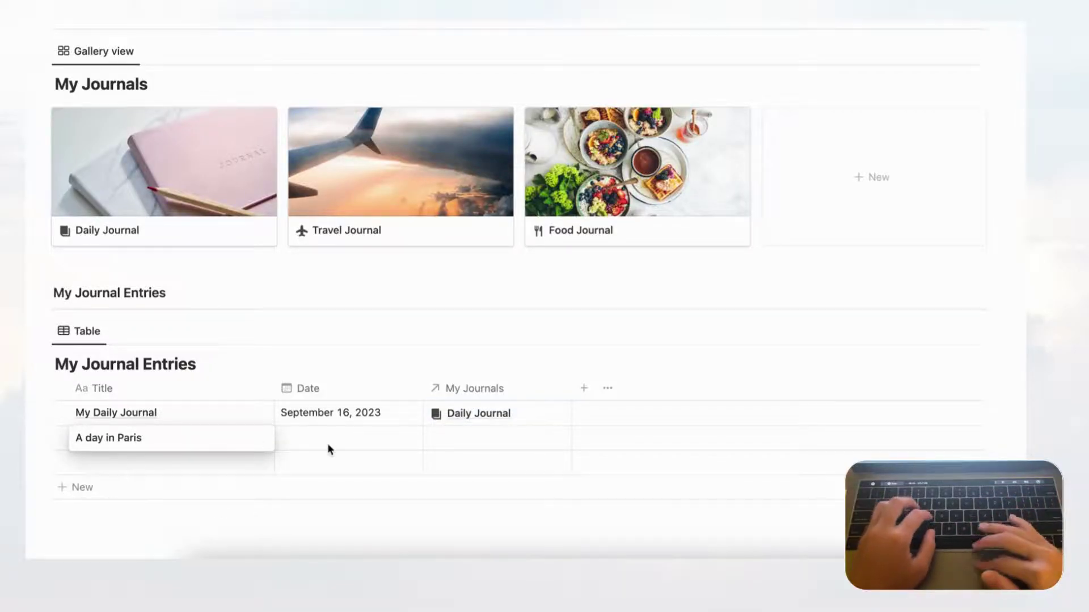
key(Return)
click(328, 444)
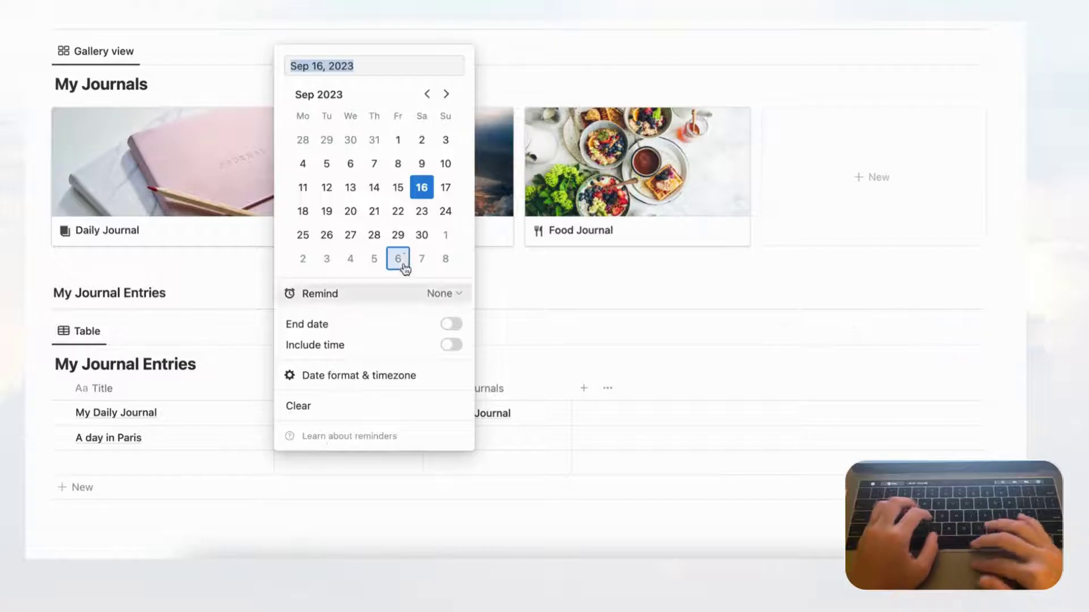
click(357, 187)
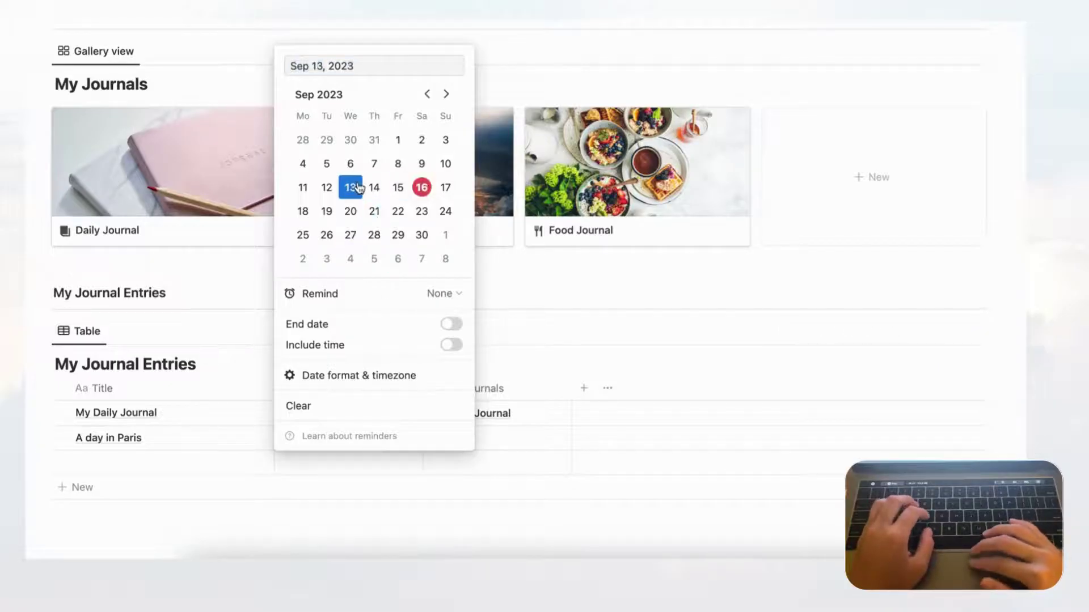
key(Escape)
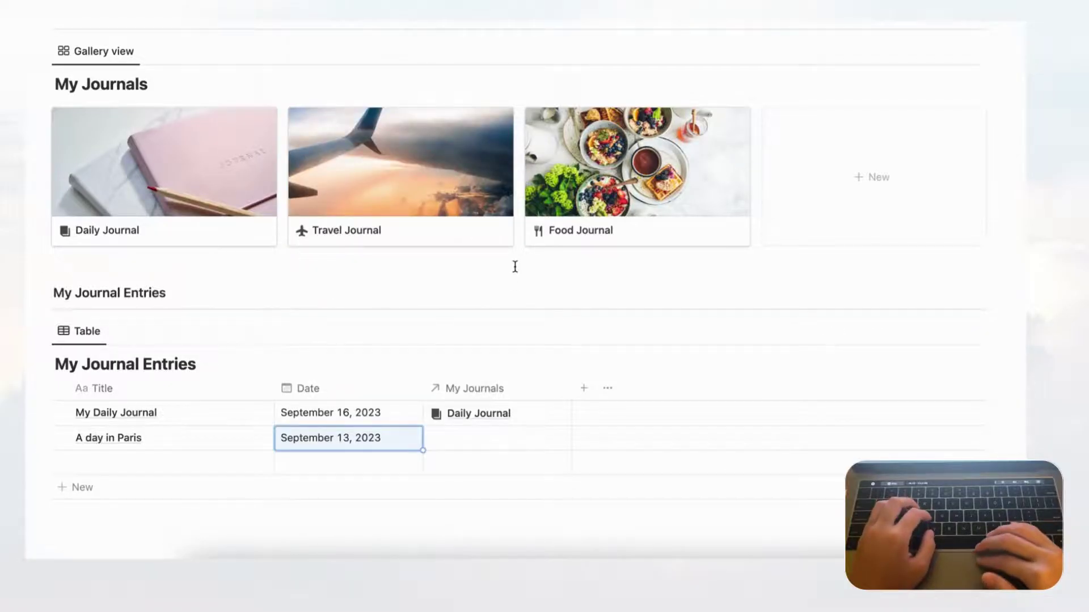
- Link the A day in Paris entry to the Travel Journal page through its My Journals relation
click(501, 437)
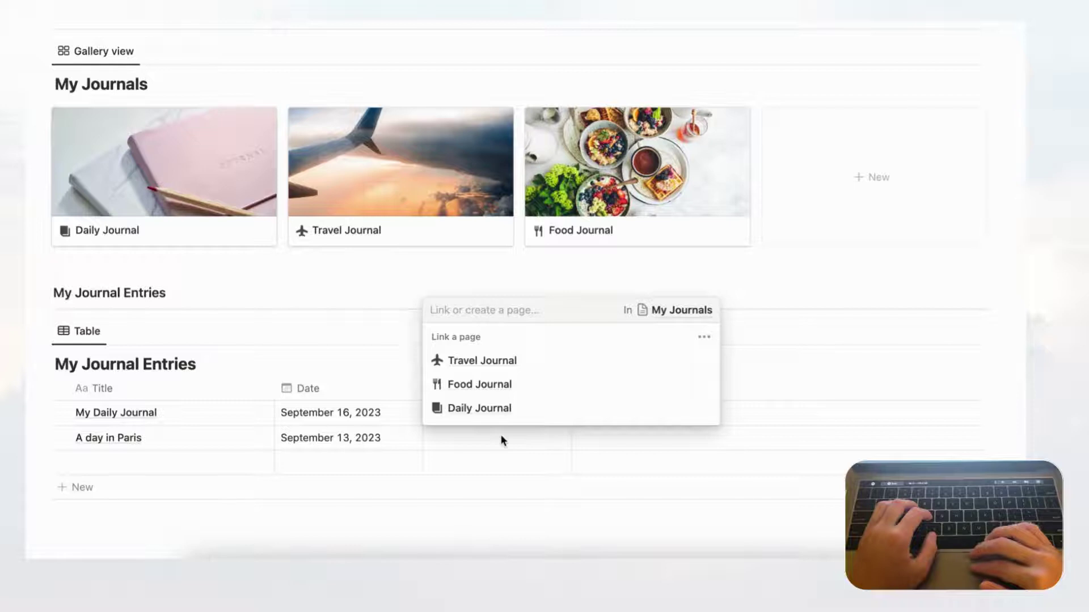
click(544, 362)
key(Escape)
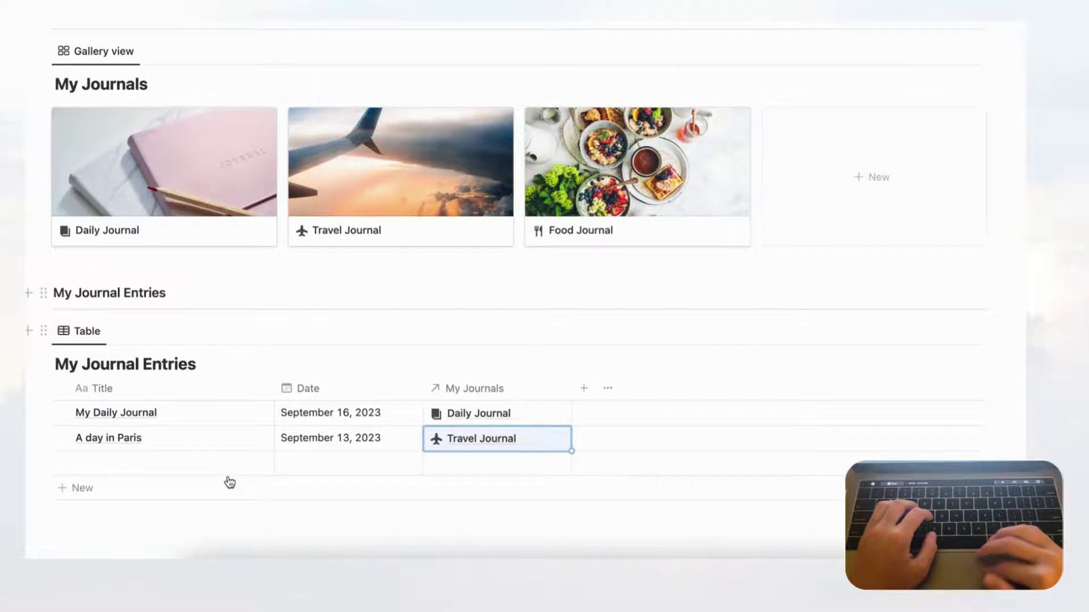
- Title the third journal entry "What I ate today" and set its date to September 12, 2023
click(135, 464)
text(What I )
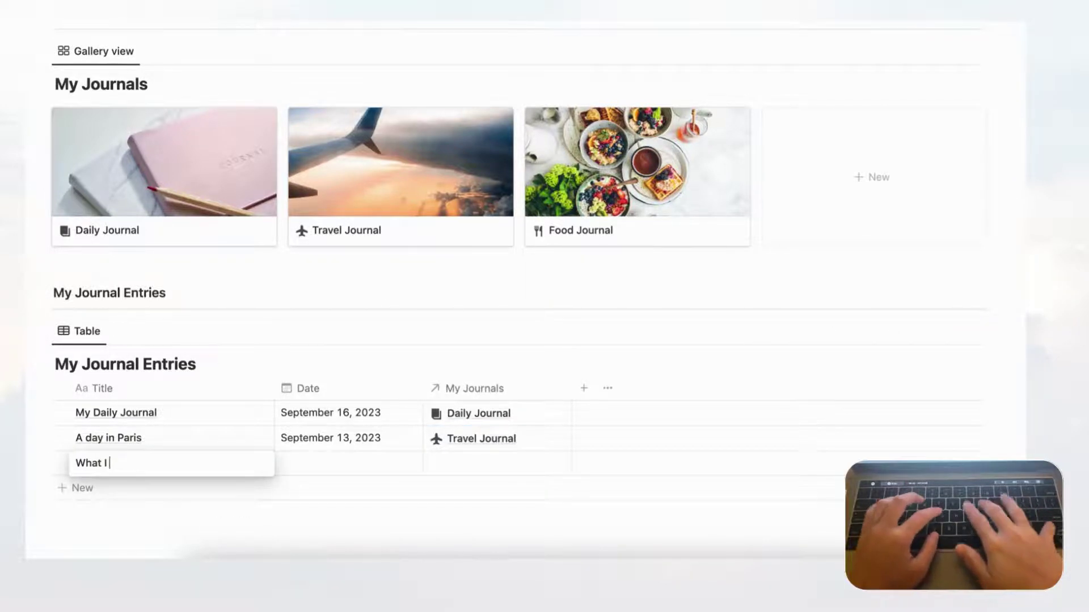
text(ate today)
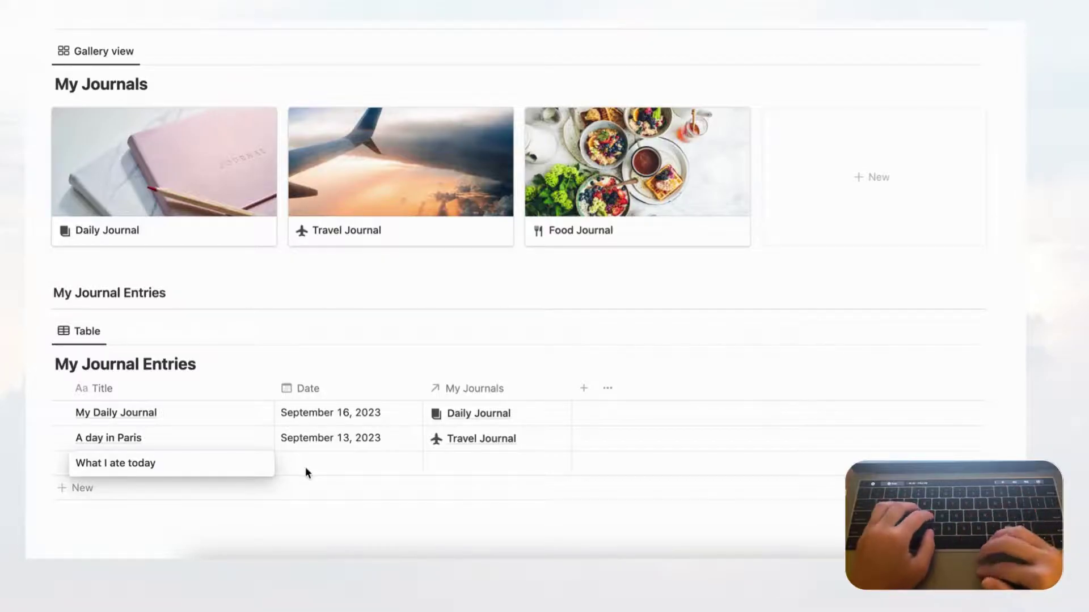
key(Escape)
click(323, 469)
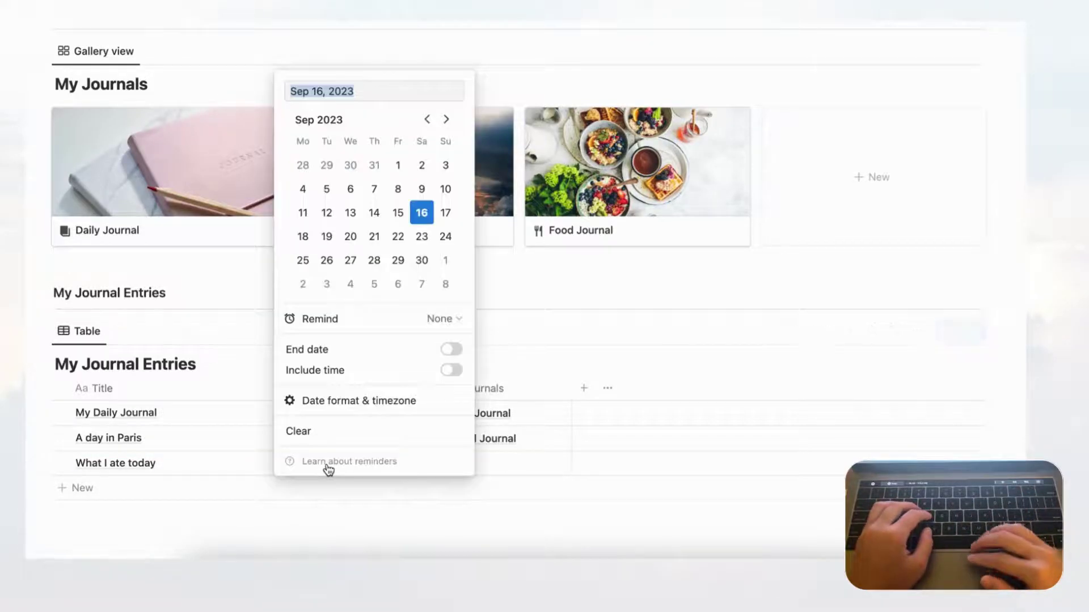
click(326, 214)
key(Escape)
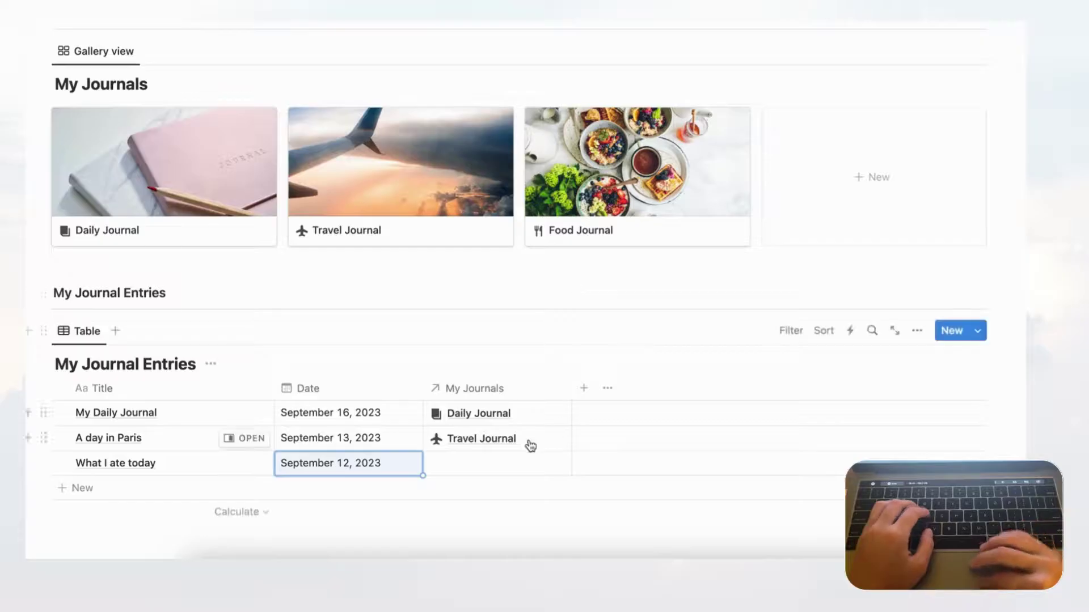
- Link the What I ate today entry to the Food Journal page through its My Journals relation
click(506, 462)
click(508, 409)
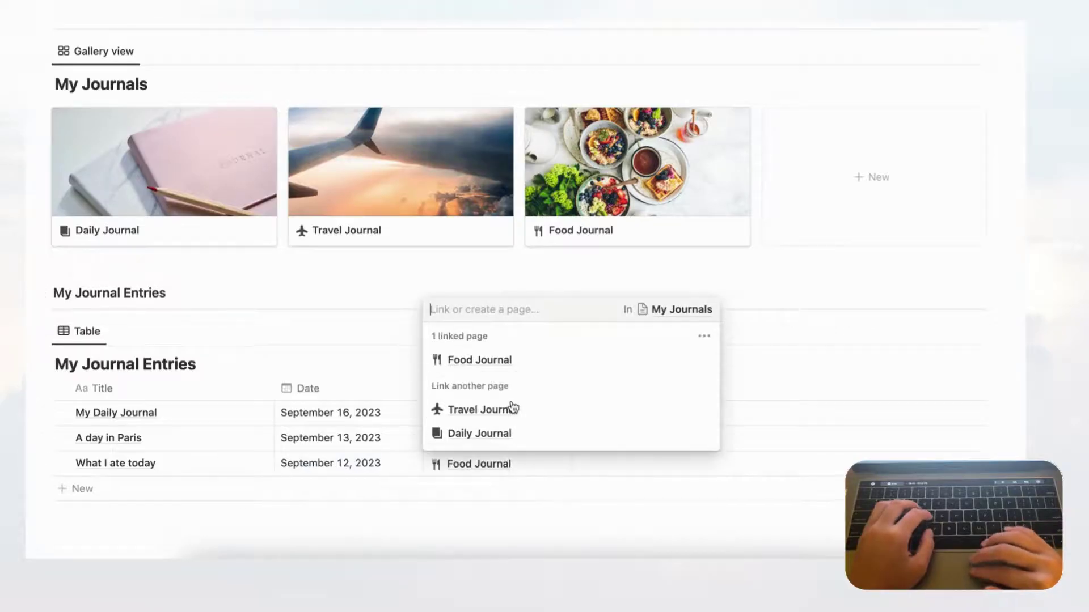
click(470, 284)
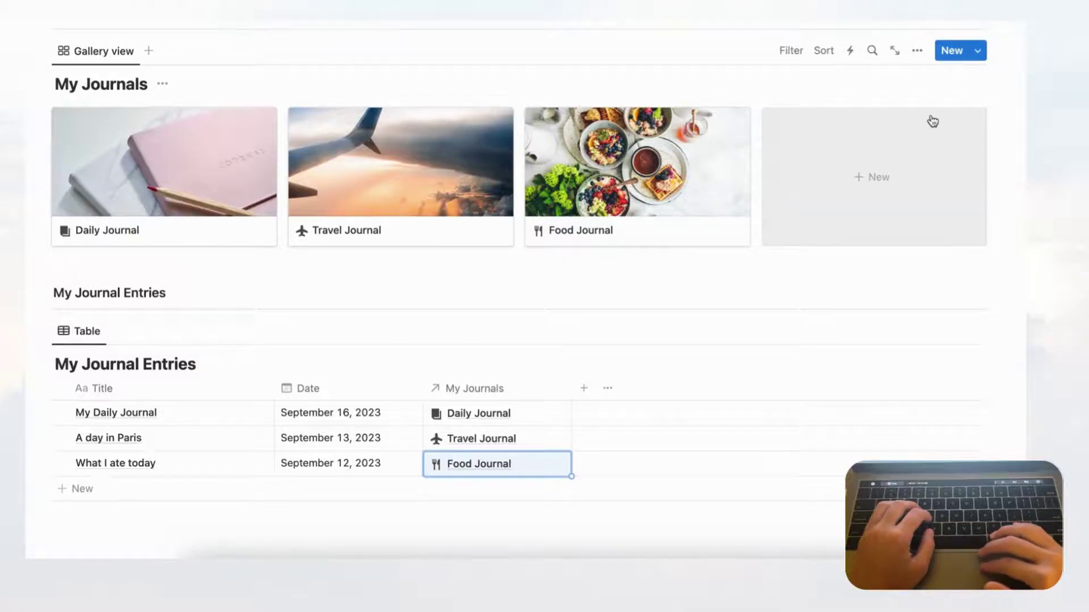
- Create a new page template in the My Journals database and title it "New Journal"
scroll(933, 121, up, 1)
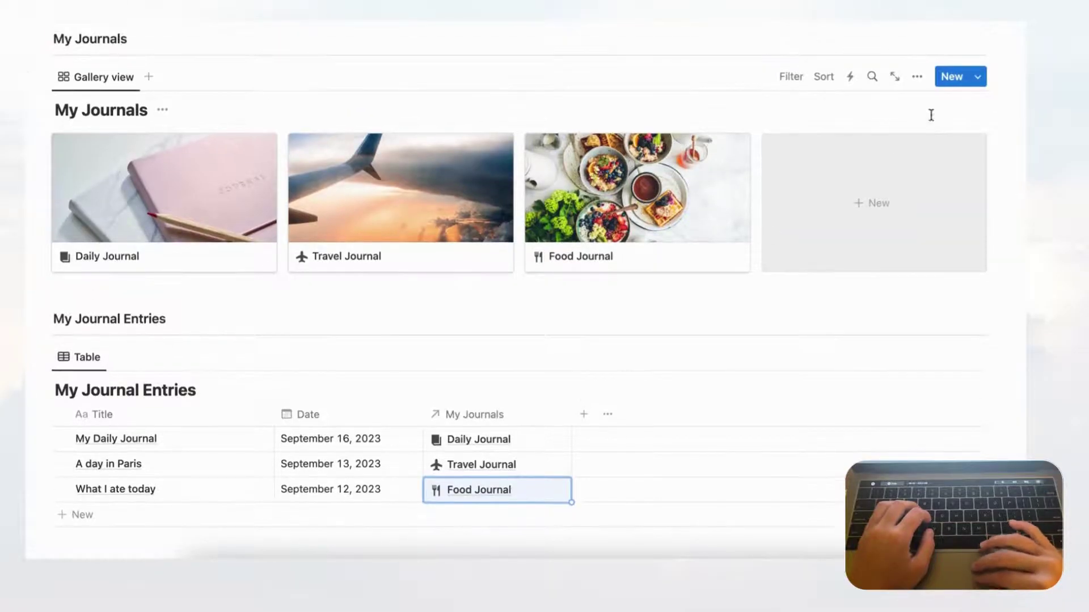
click(979, 79)
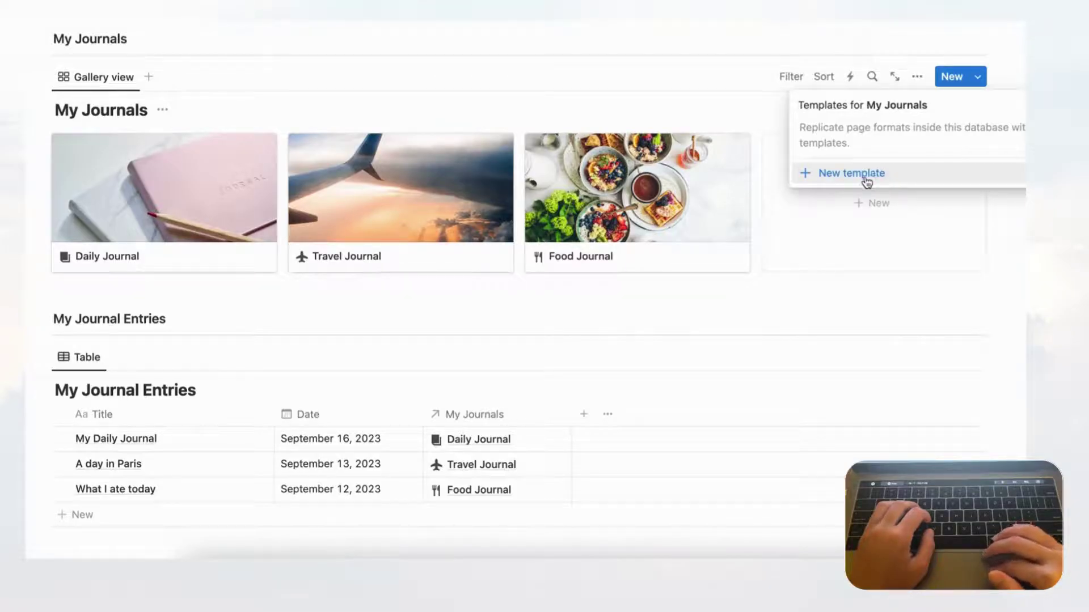
click(852, 175)
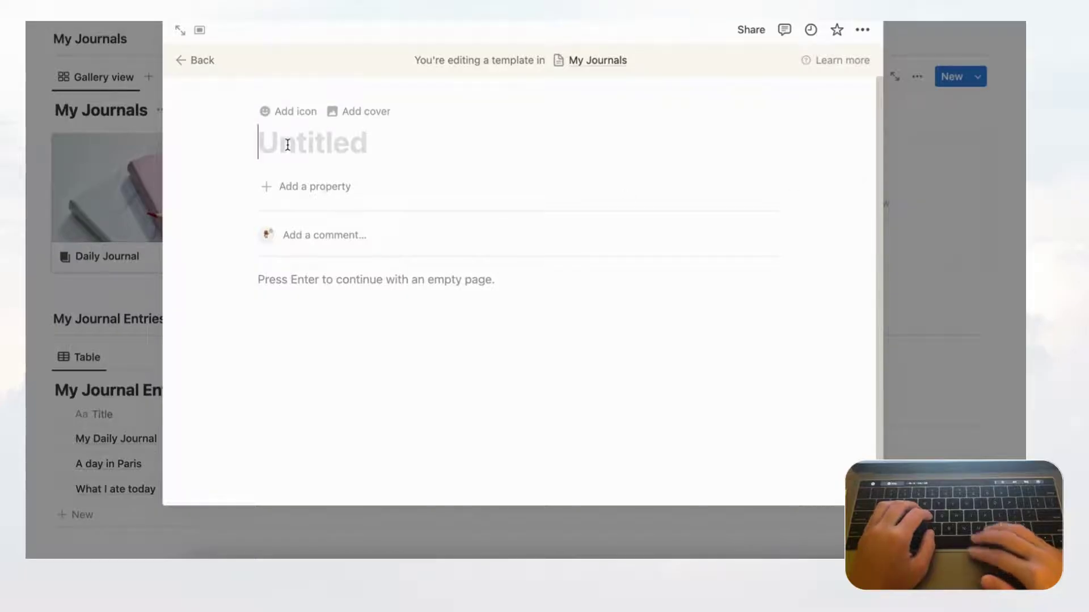
text(New Journal)
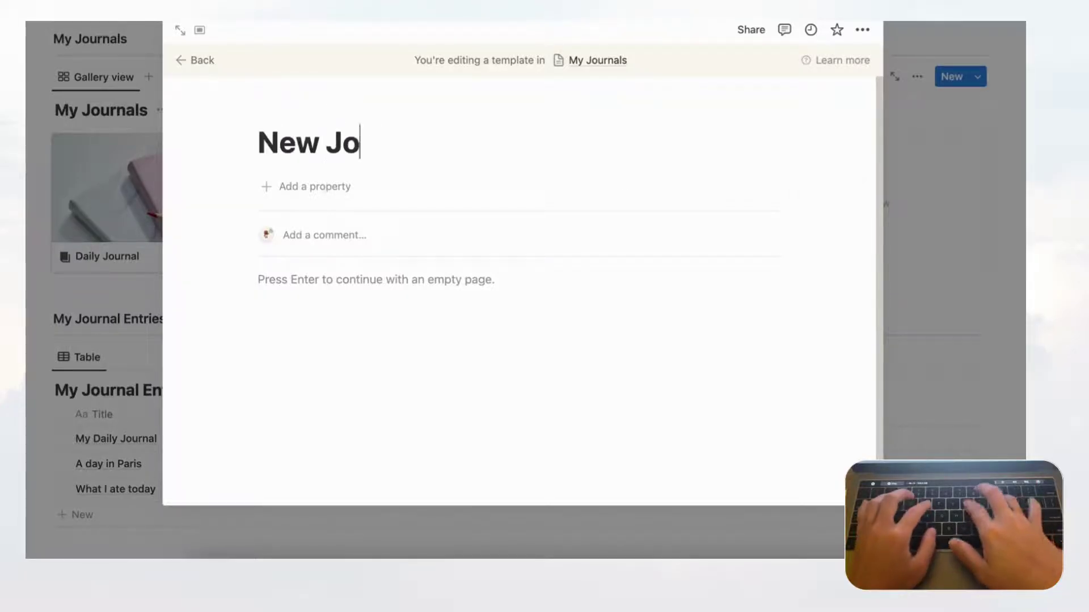
- Insert a linked view of the My Journal Entries database in the template body, copying its existing Table view
click(292, 279)
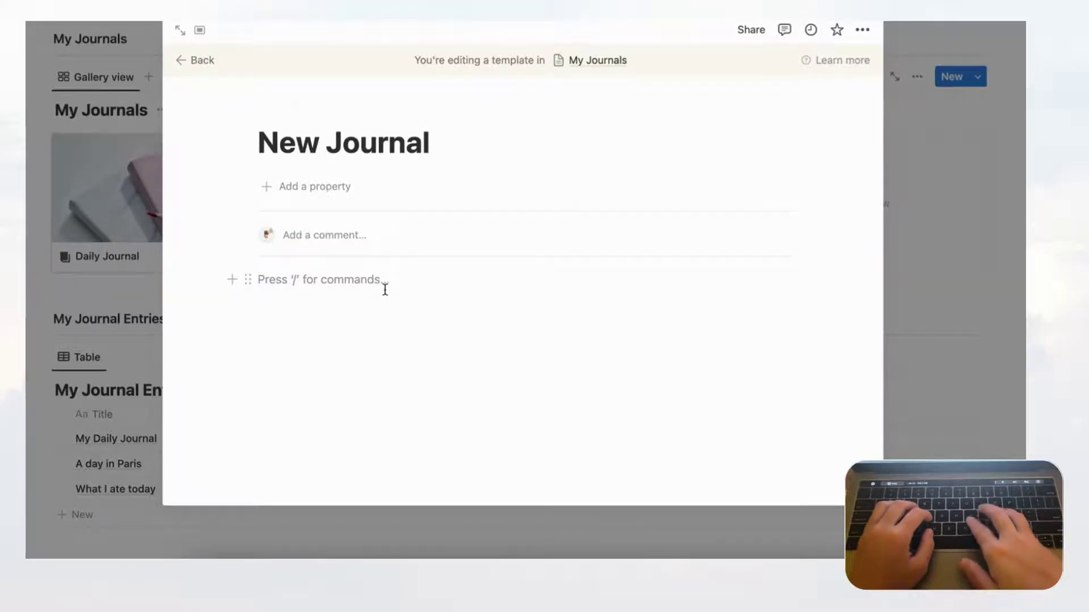
text(/)
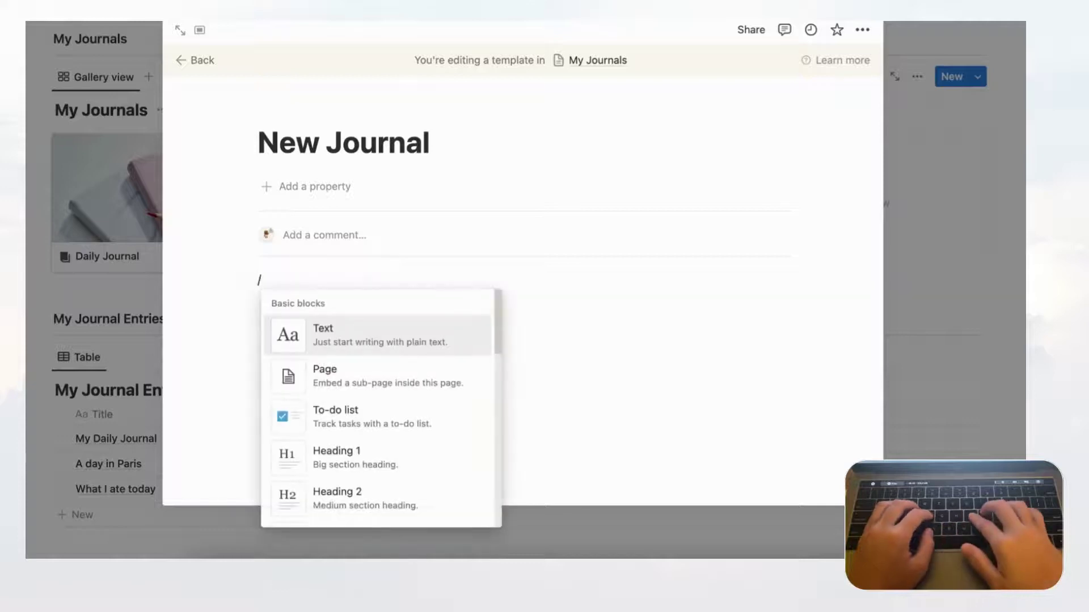
text(linked)
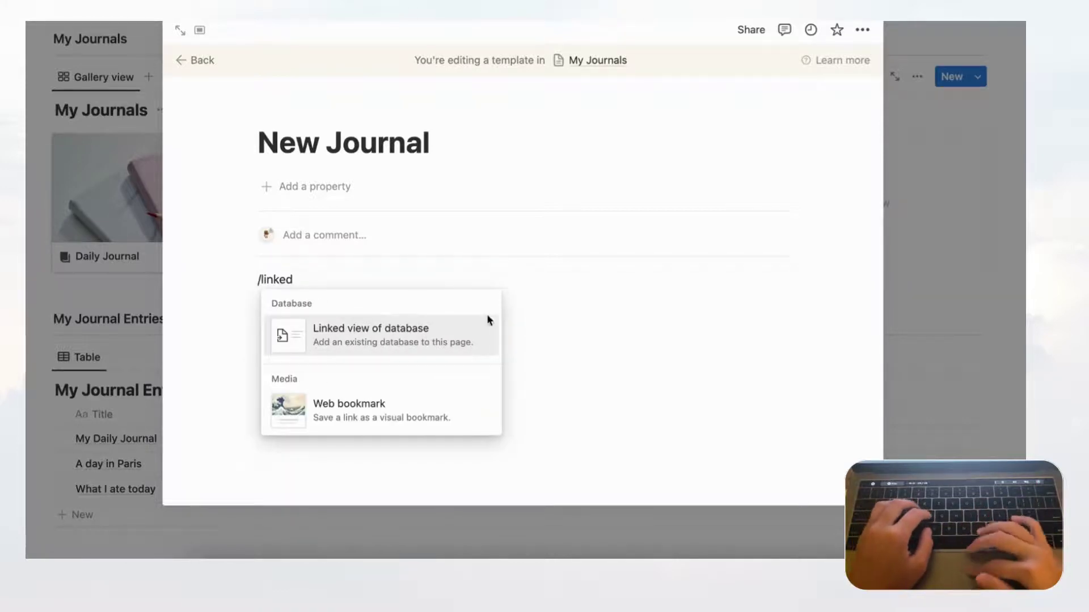
click(366, 340)
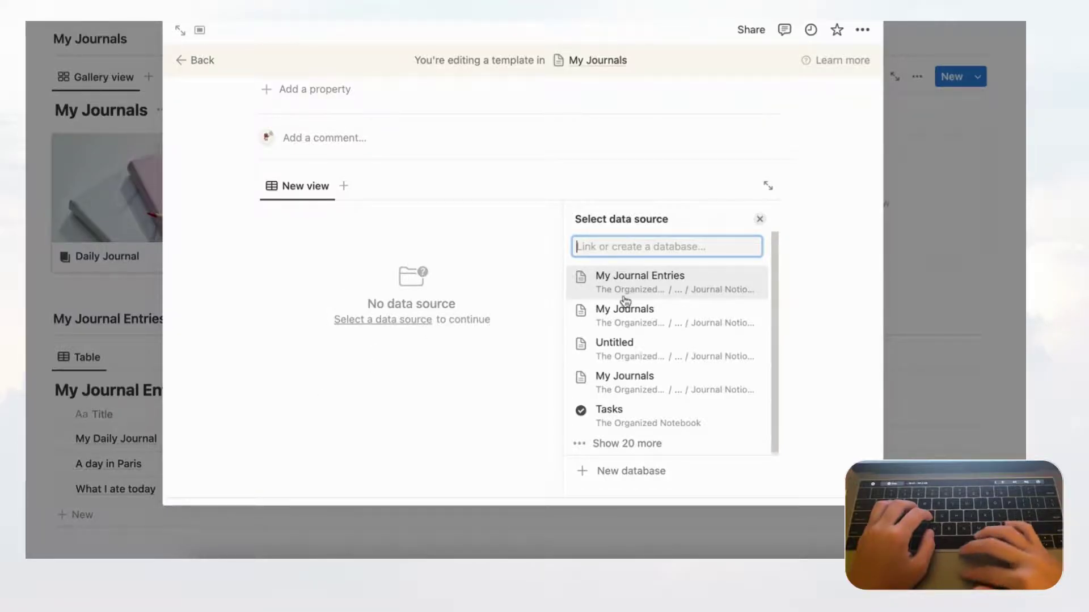
click(680, 288)
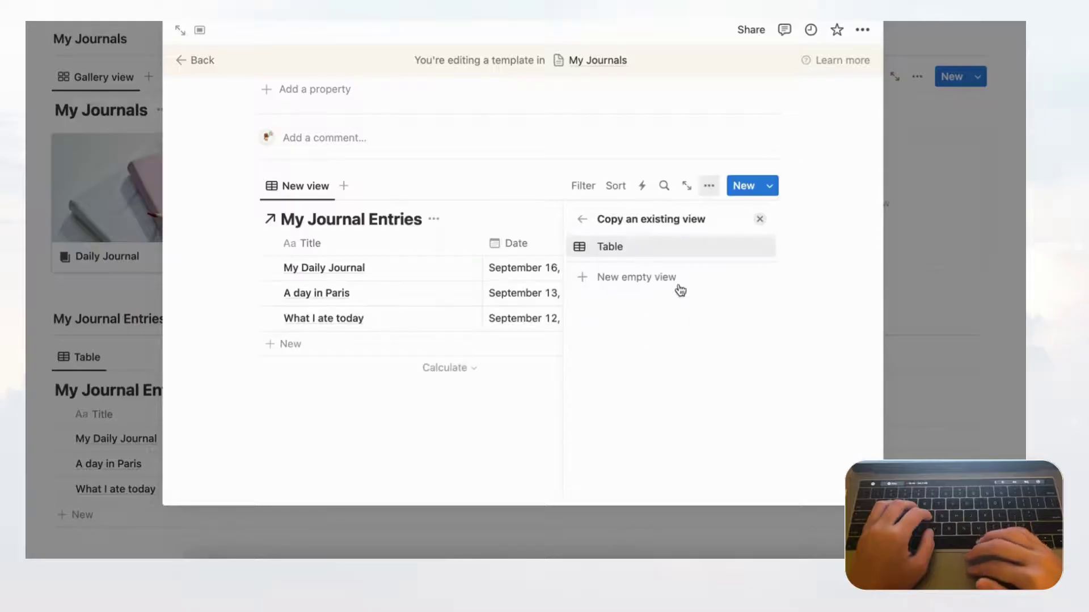
click(761, 220)
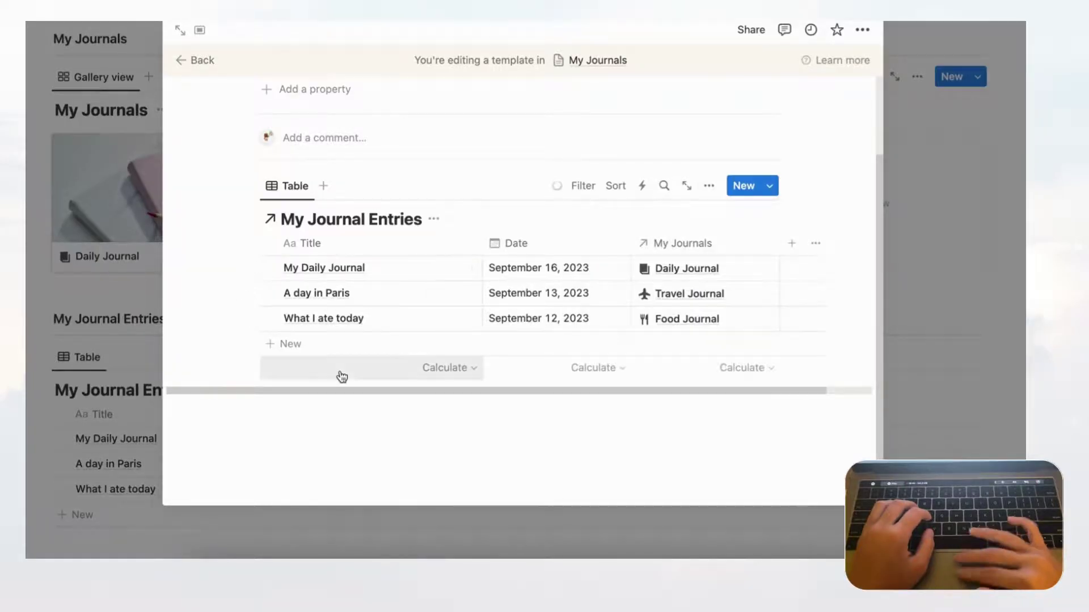
- Filter the template's linked table to entries whose My Journals relation contains New Journal, and save the filter for everyone
scroll(342, 377, up, 3)
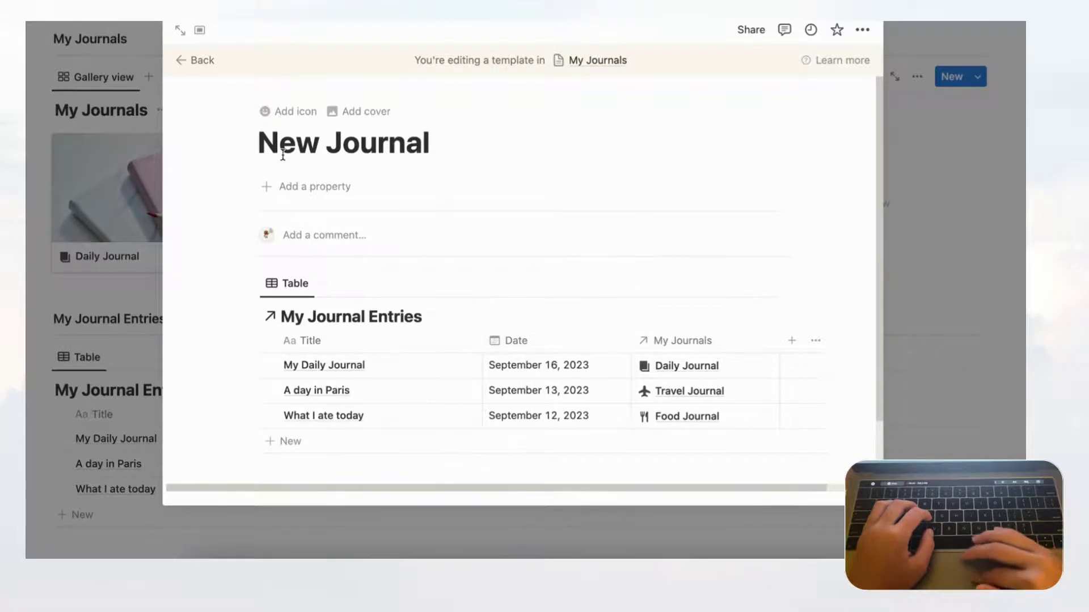
scroll(508, 348, down, 2)
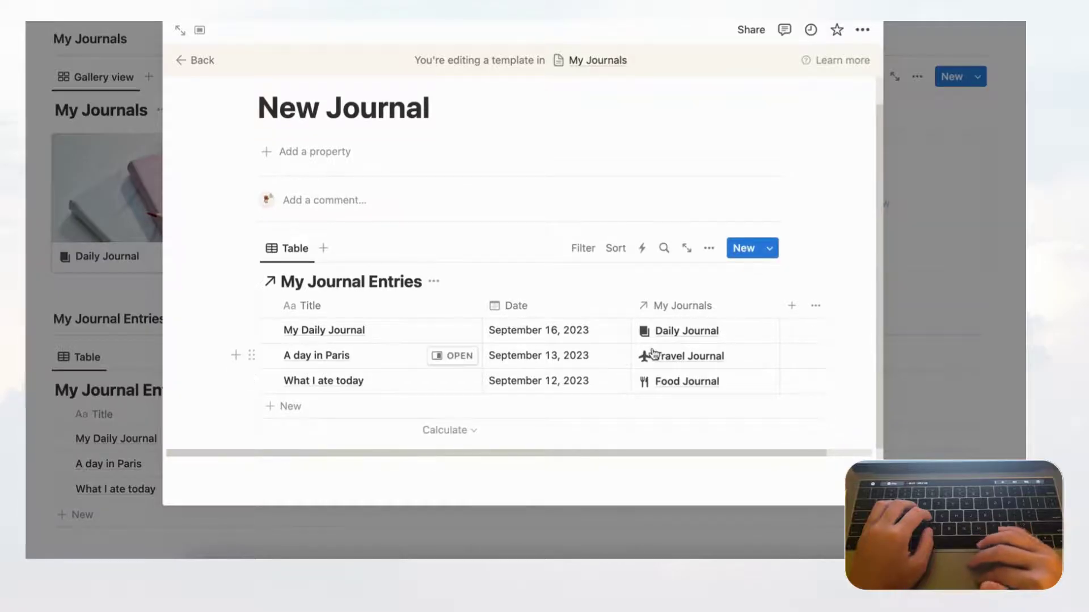
click(584, 248)
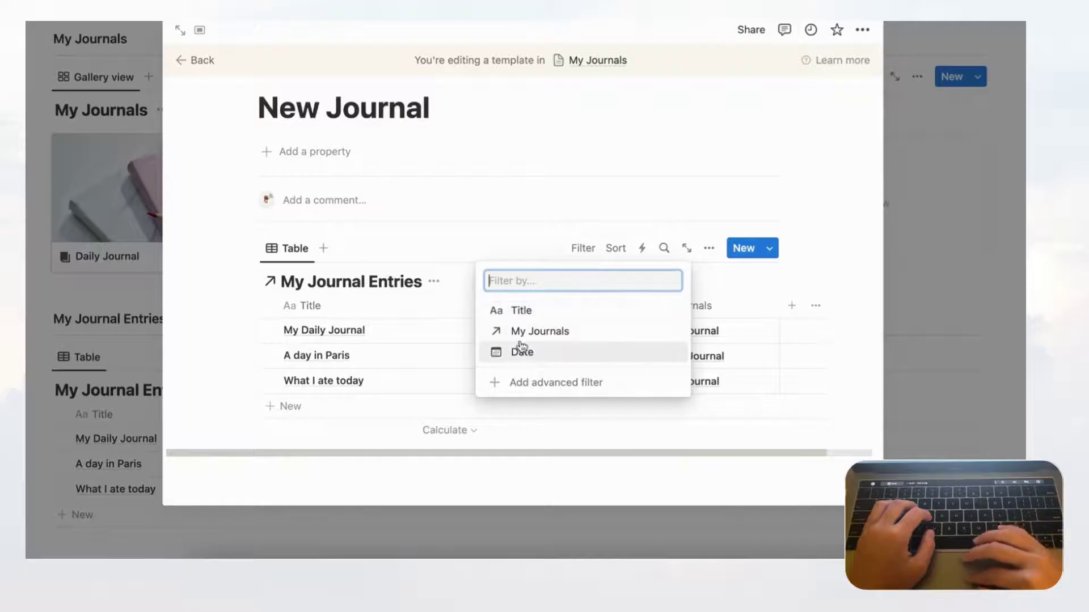
click(557, 333)
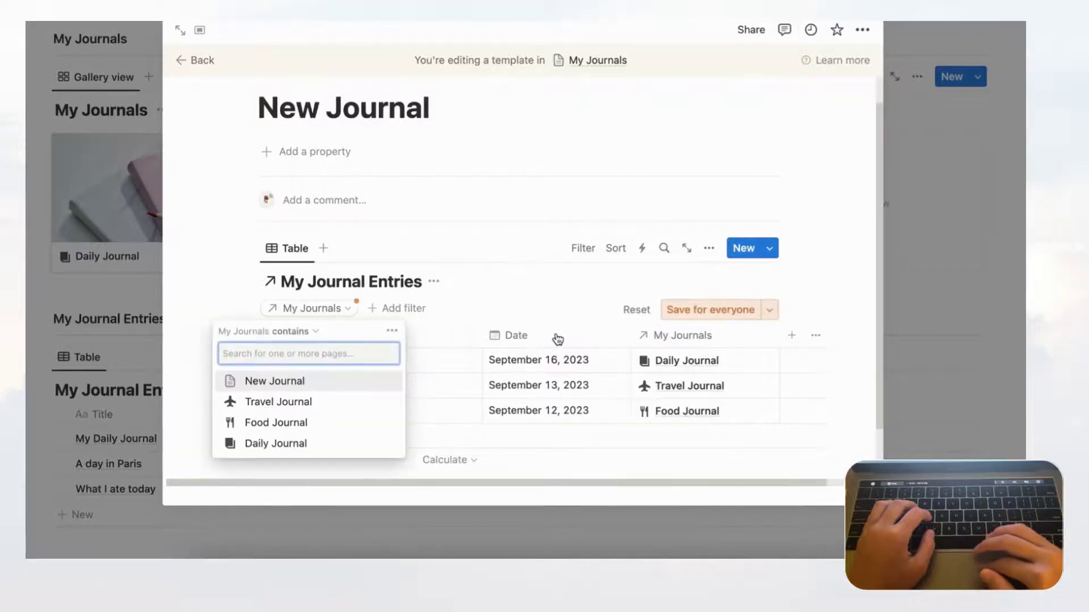
click(301, 384)
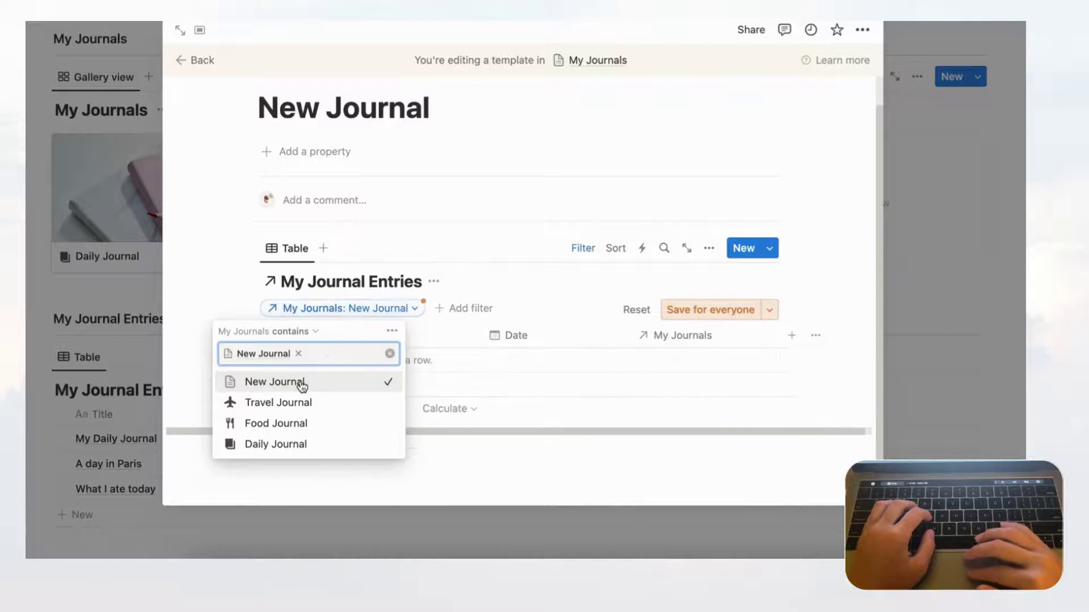
click(711, 316)
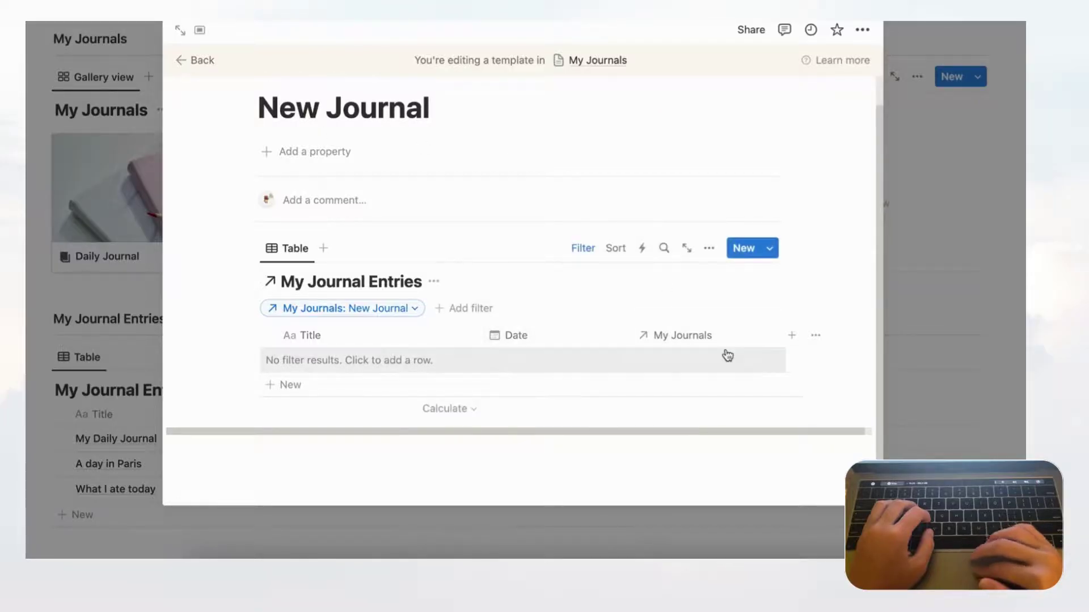
- Hide the My Journals property in the template's linked My Journal Entries table
click(709, 249)
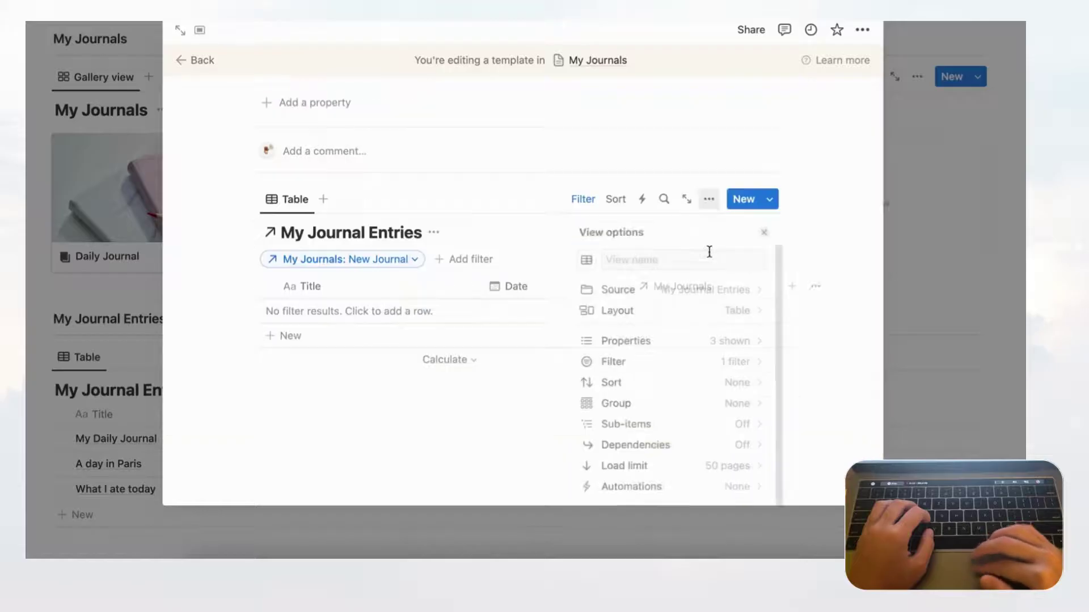
click(717, 343)
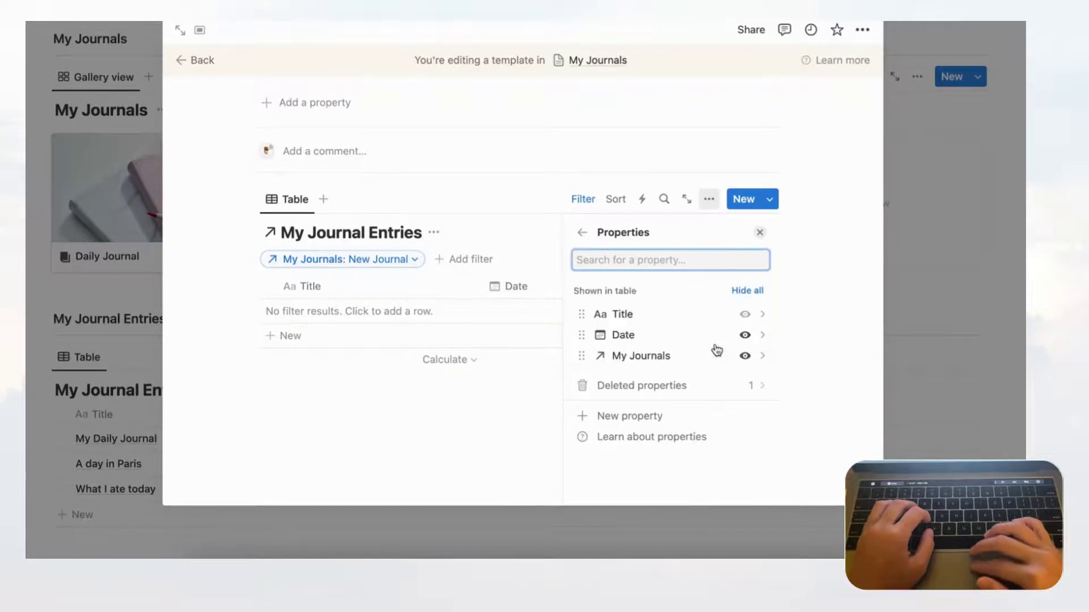
click(746, 356)
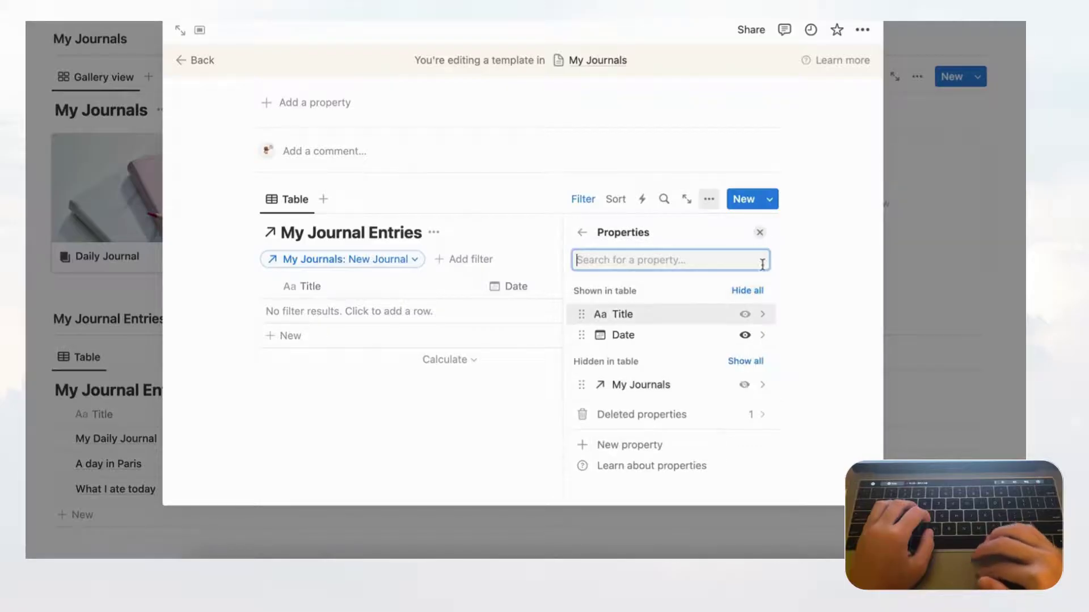
click(759, 234)
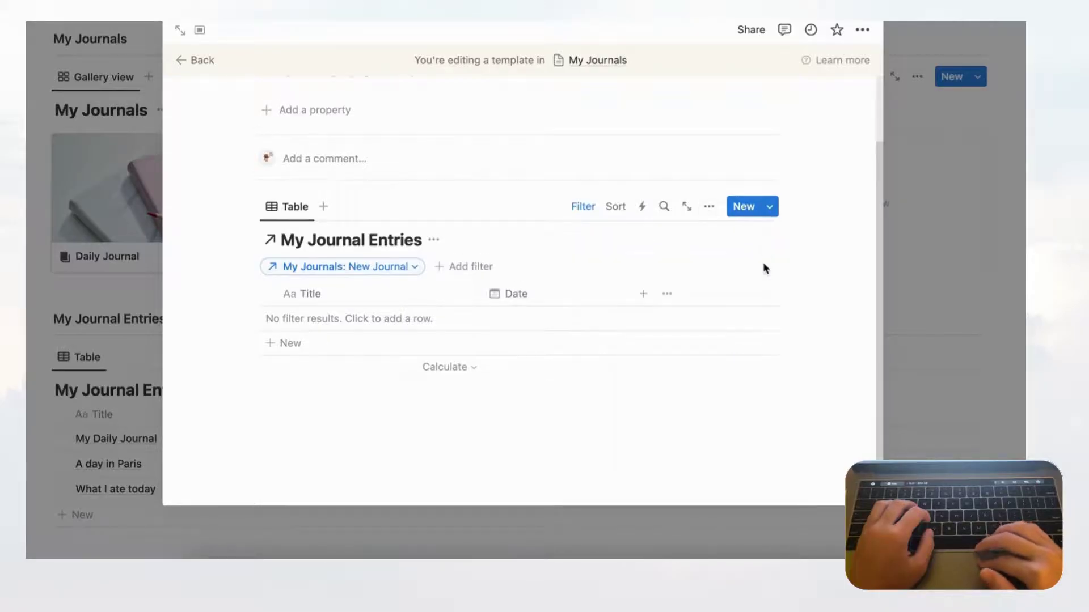
- Hide the database title of the template's linked My Journal Entries table and return to the main journal page
scroll(559, 318, up, 2)
scroll(561, 319, up, 1)
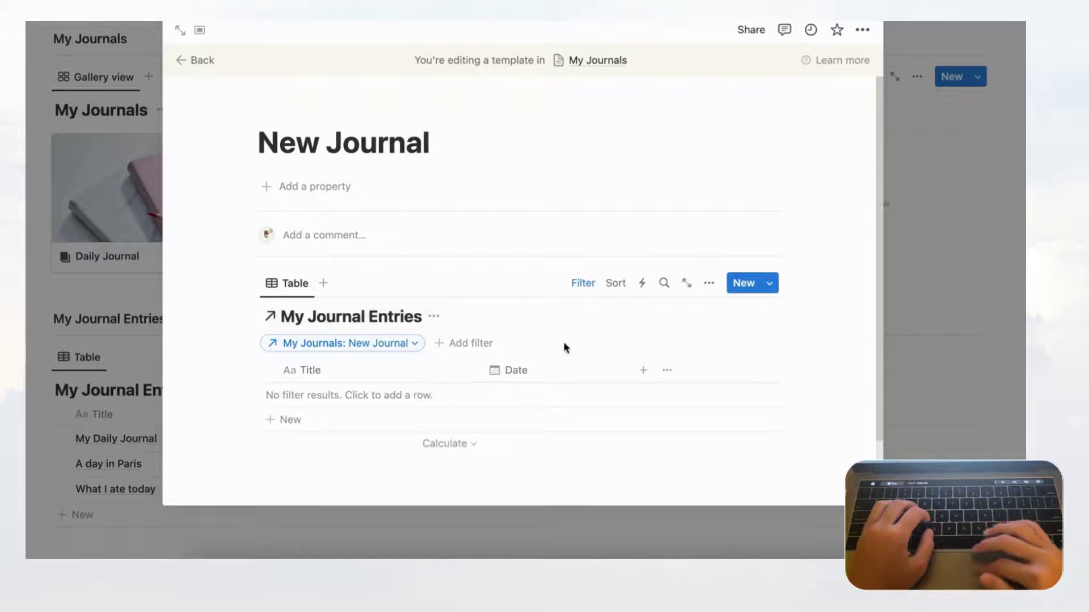
click(709, 283)
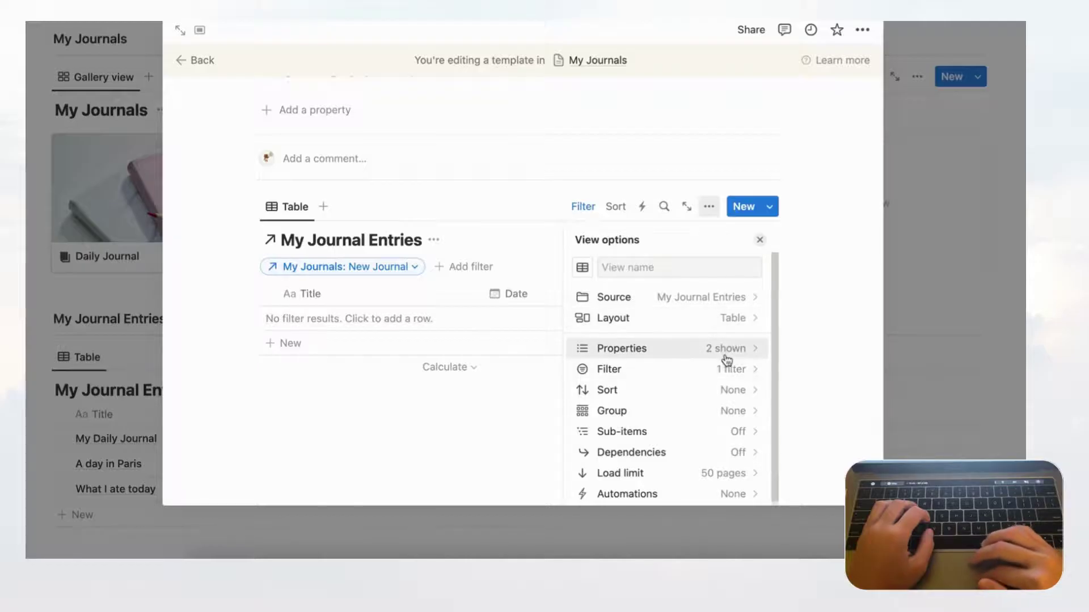
click(719, 318)
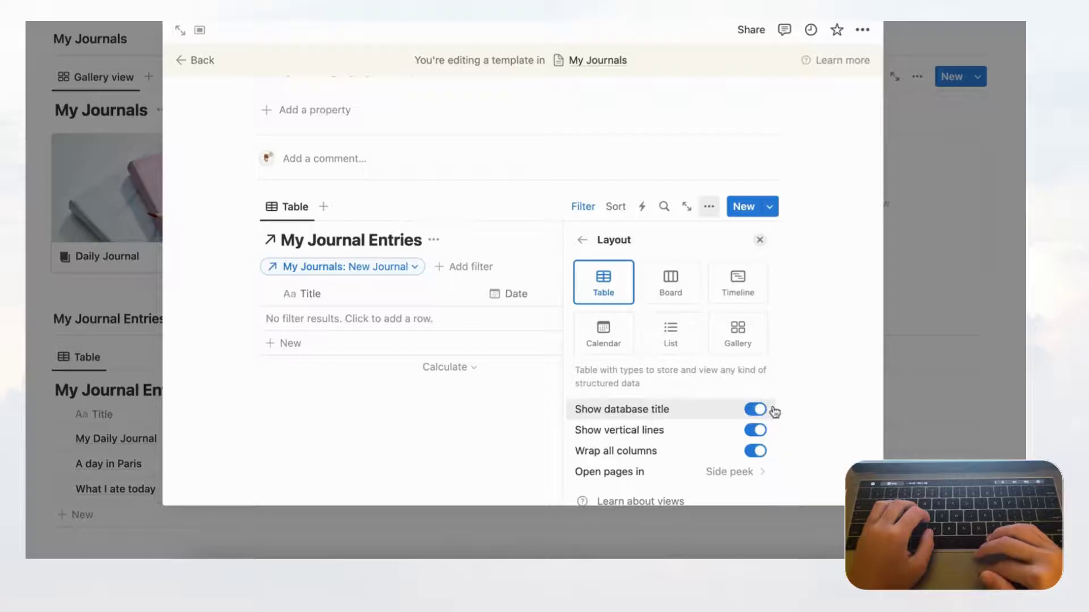
click(755, 409)
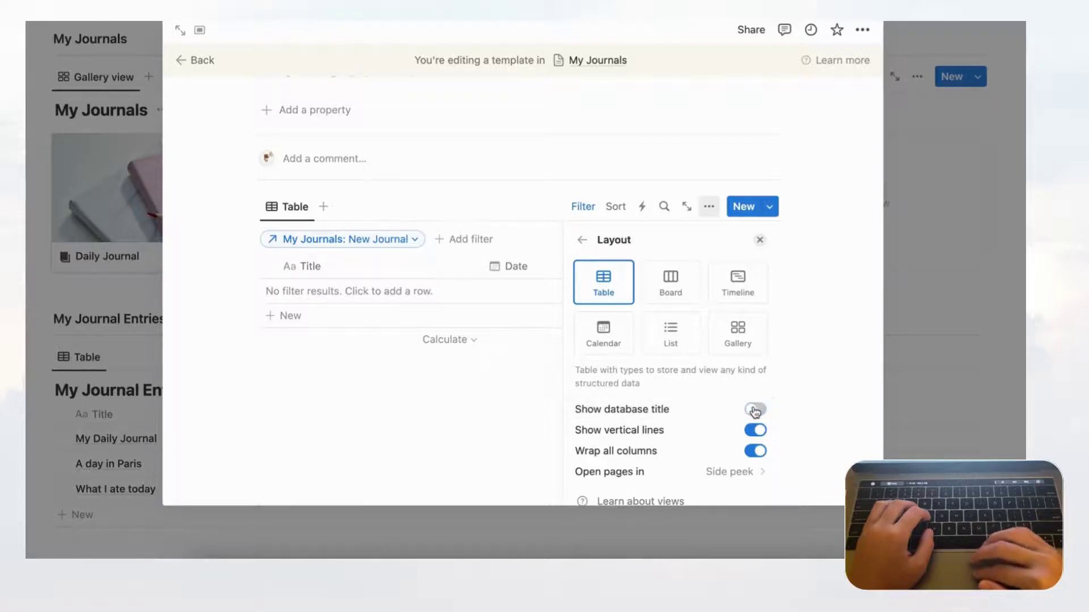
click(758, 243)
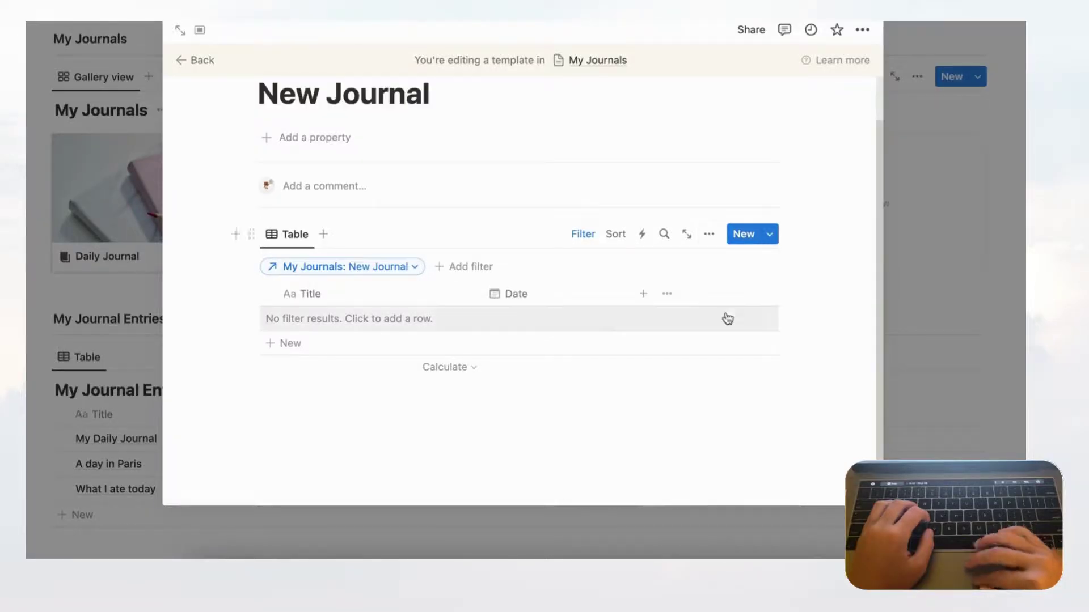
scroll(725, 316, up, 2)
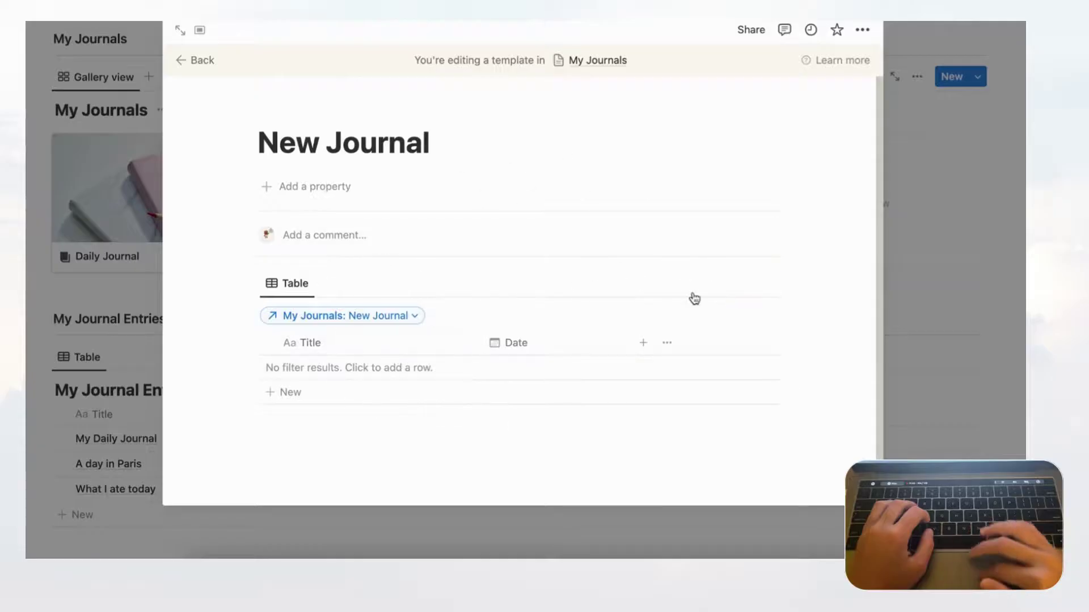
click(195, 71)
- Apply the New Journal template to the Daily Journal page and close the page
scroll(301, 369, down, 3)
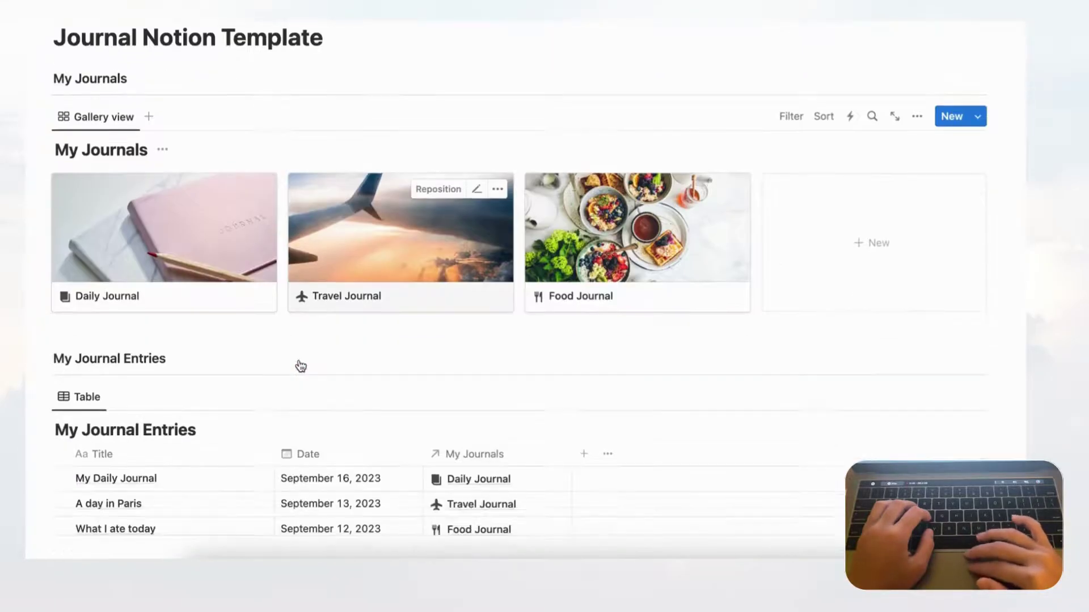
click(195, 273)
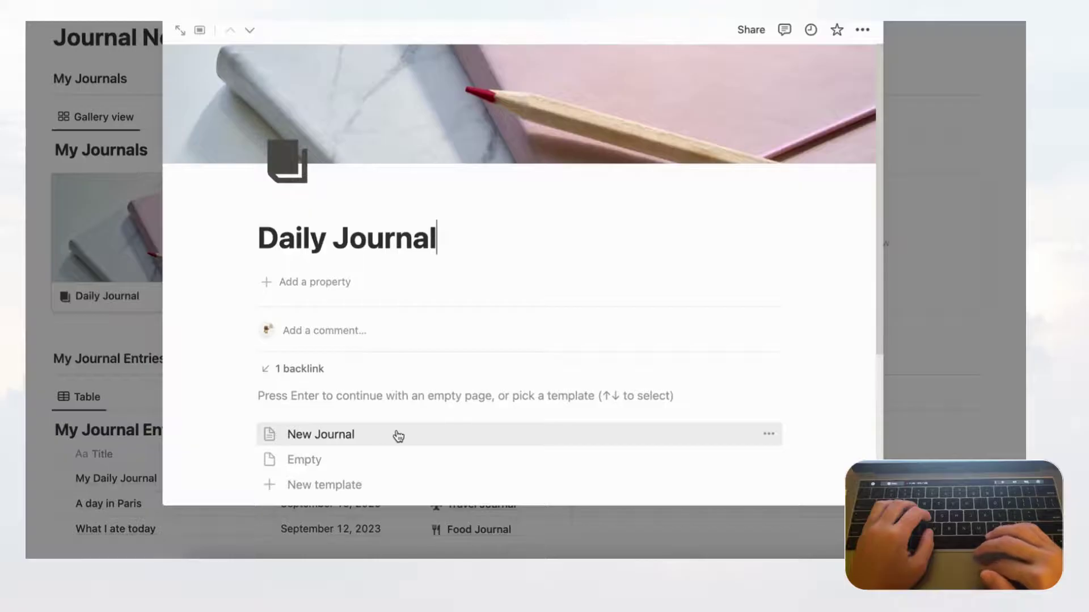
click(359, 436)
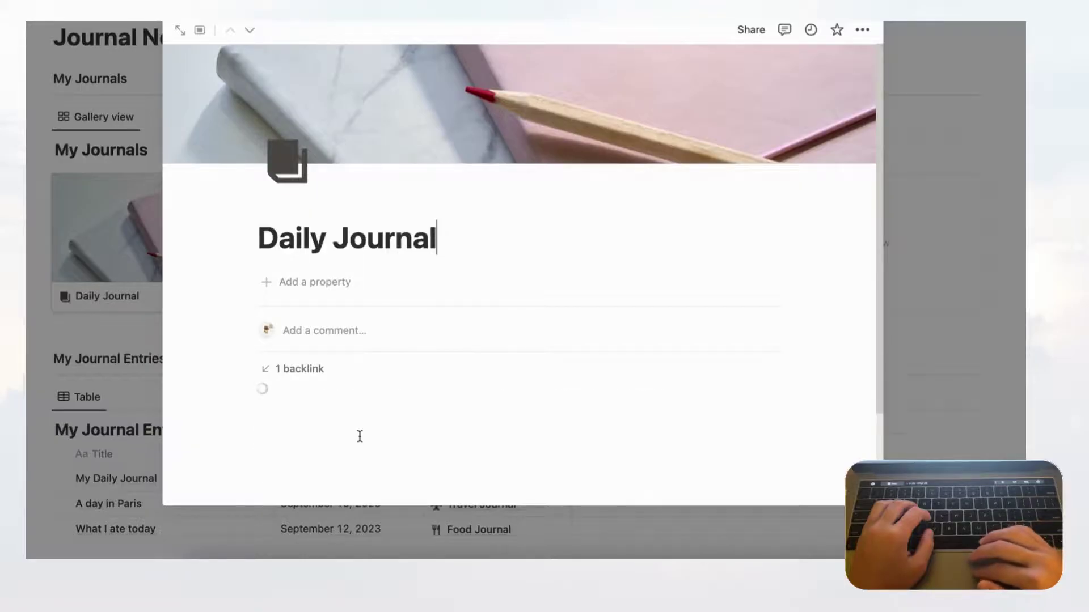
scroll(477, 284, down, 1)
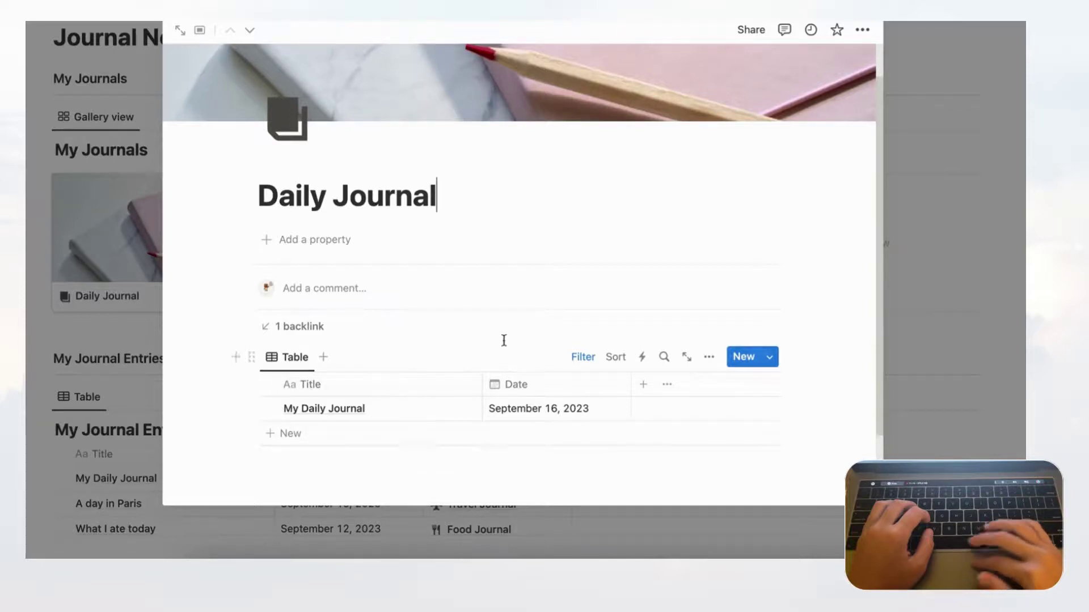
click(1007, 348)
- Apply the New Journal template to the Travel Journal page and close the page
click(459, 305)
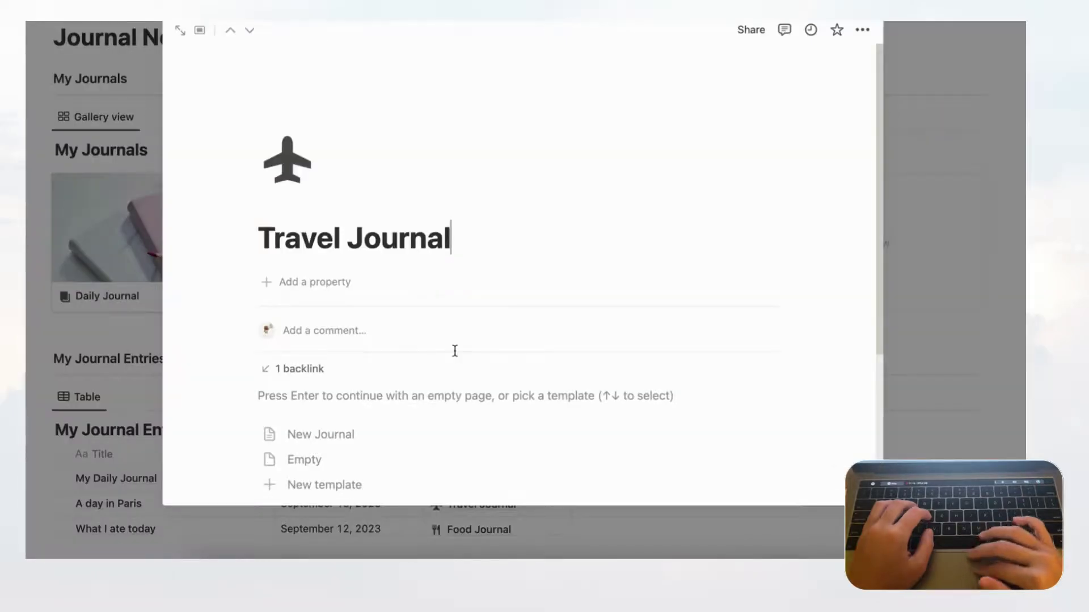
click(347, 406)
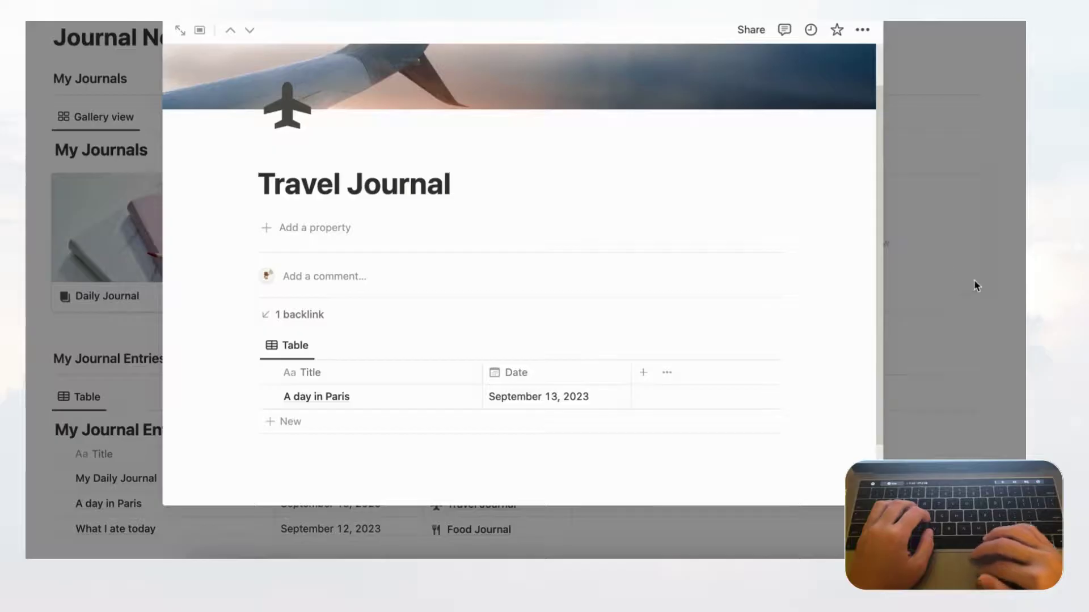
click(999, 289)
- Apply the New Journal template to the Food Journal page and close the page
click(662, 282)
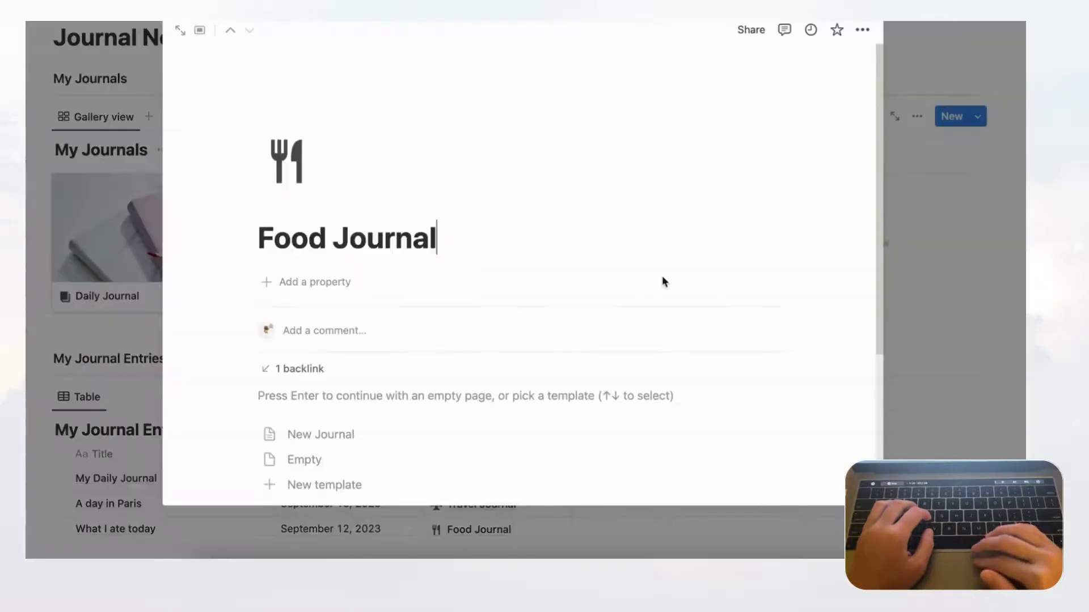
click(377, 434)
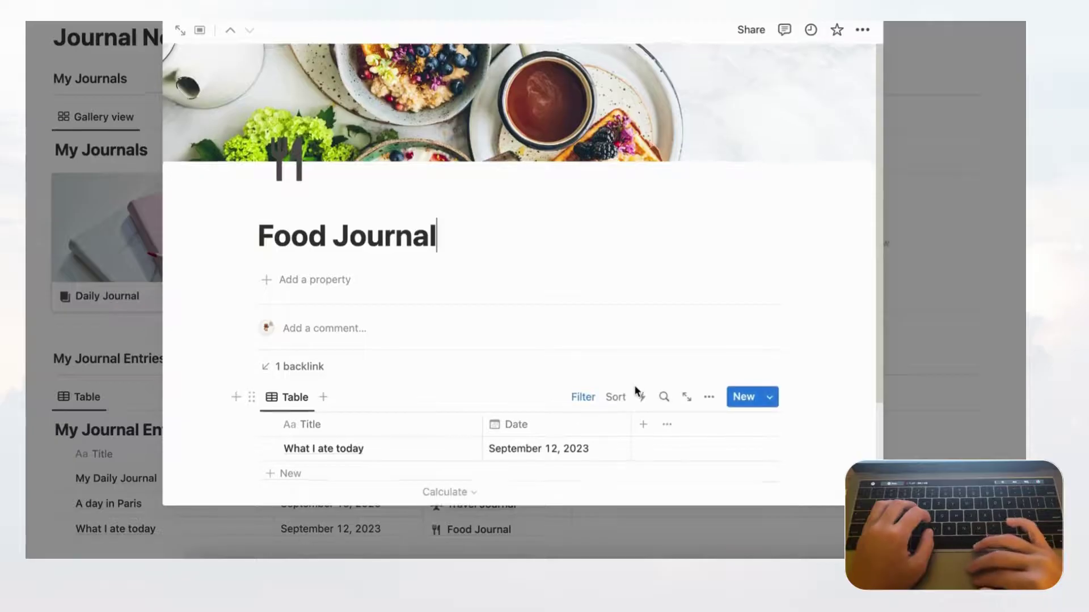
scroll(637, 390, down, 1)
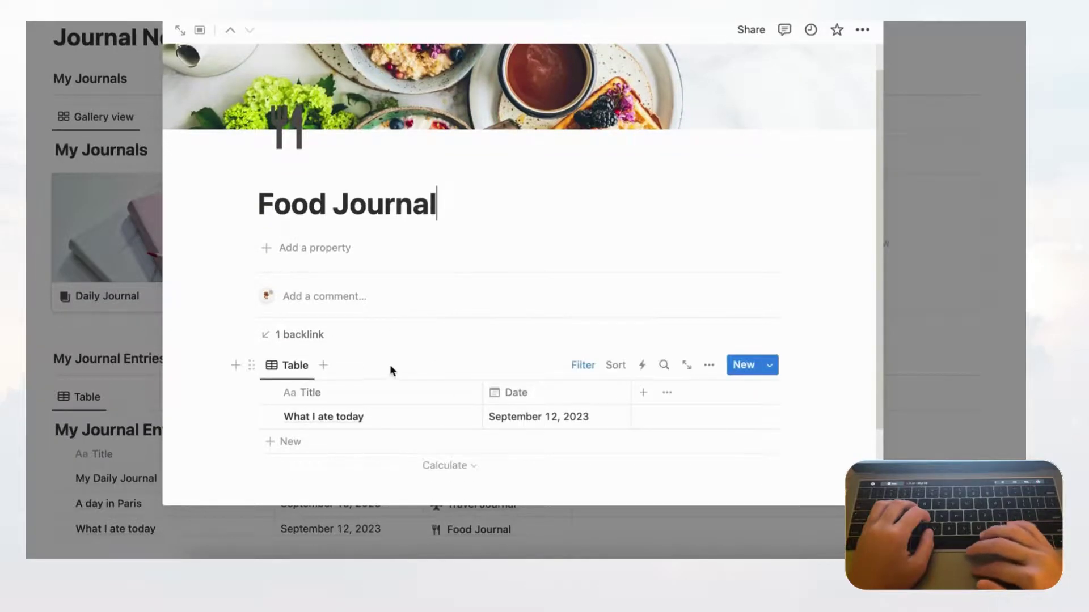
click(1023, 238)
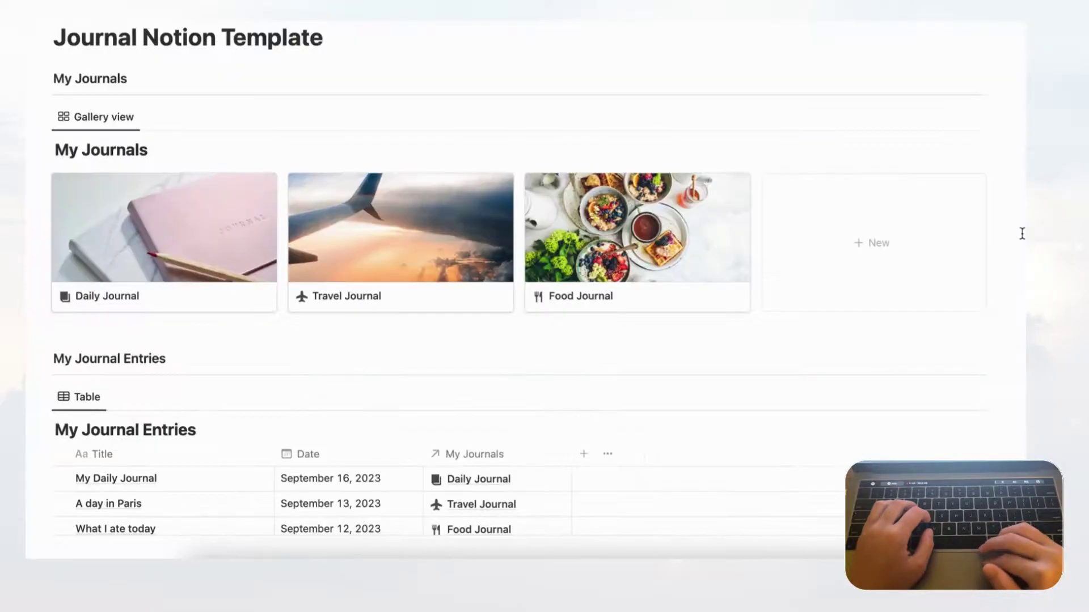
- Set New Journal as the default template for all views in the My Journals database
scroll(745, 291, up, 1)
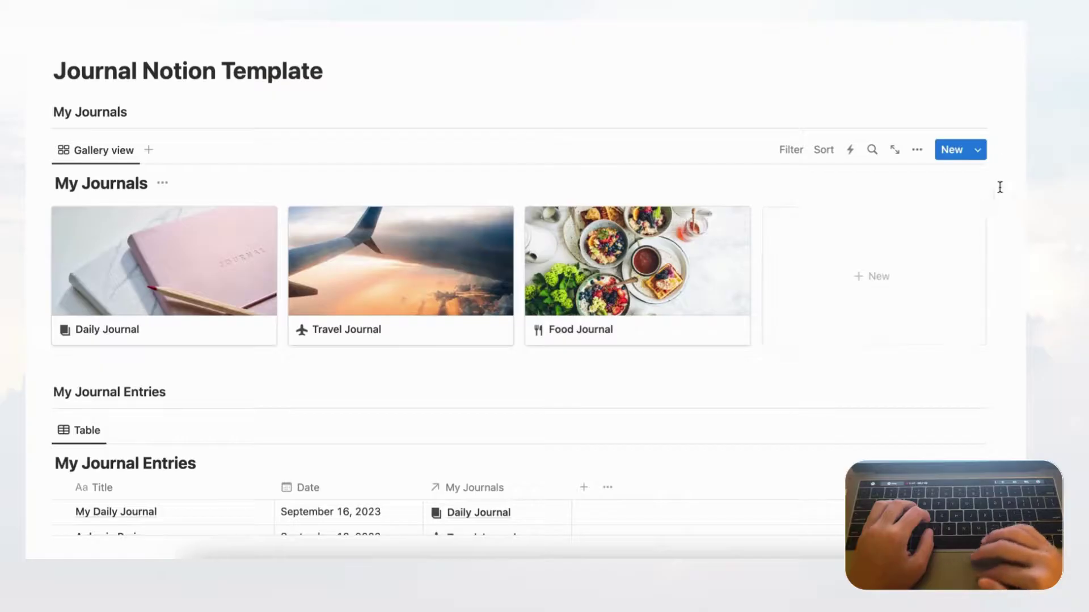
click(980, 151)
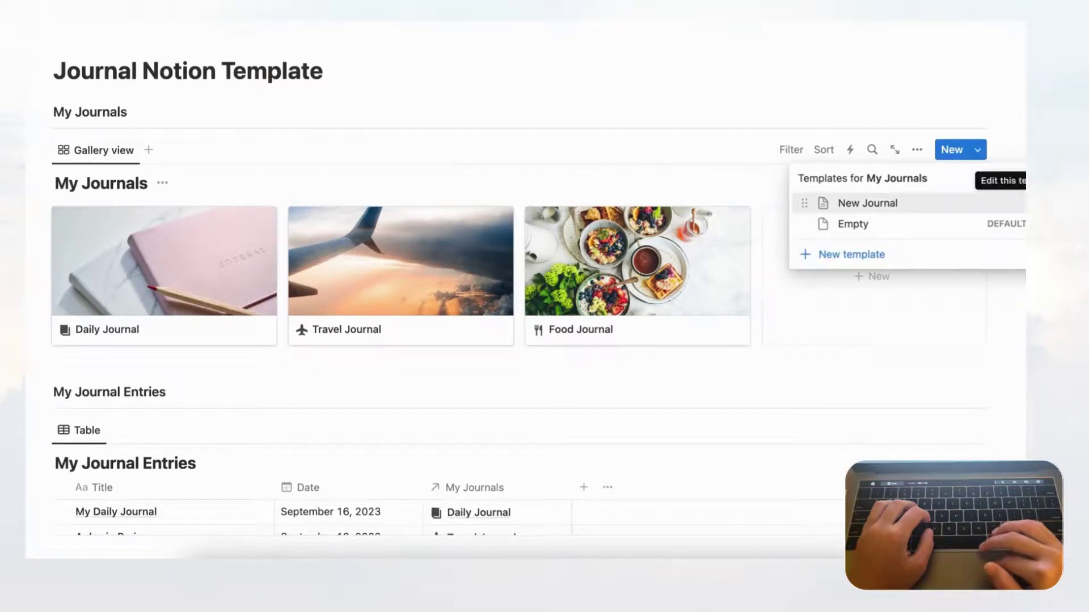
click(1015, 203)
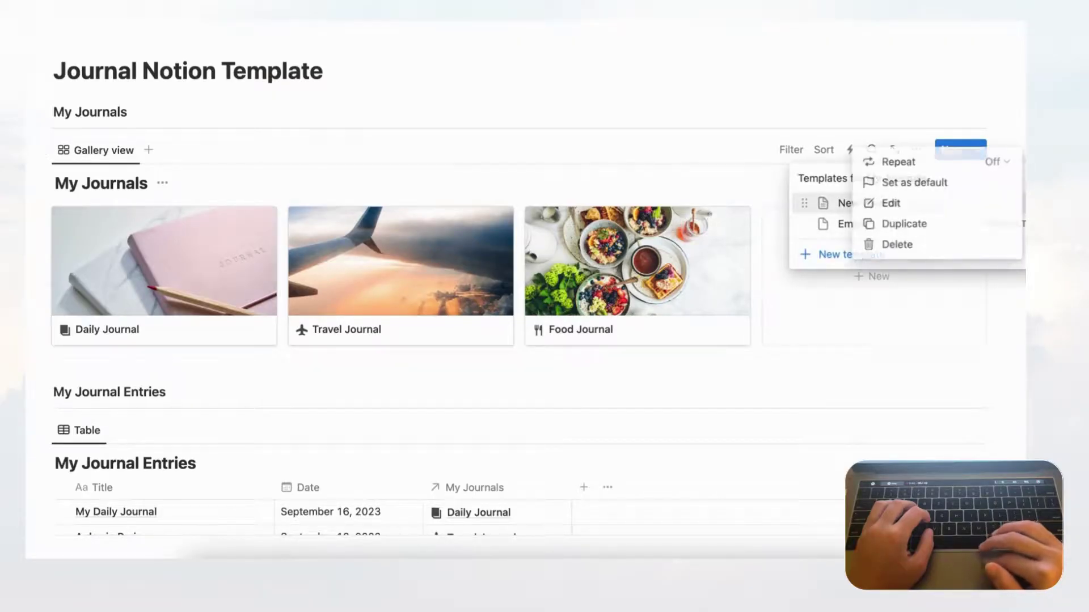
click(931, 184)
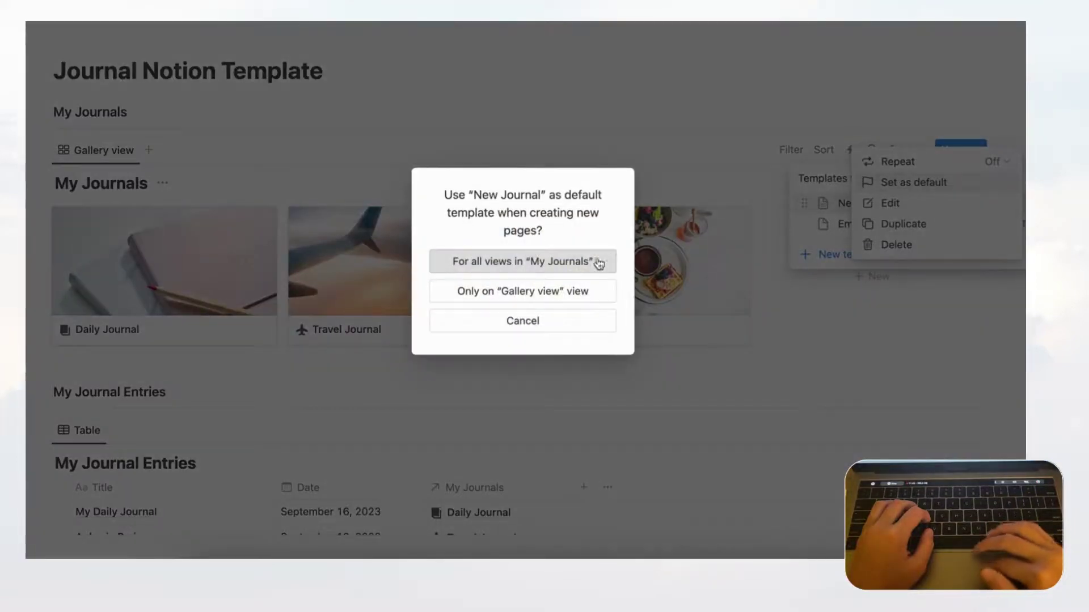
click(570, 264)
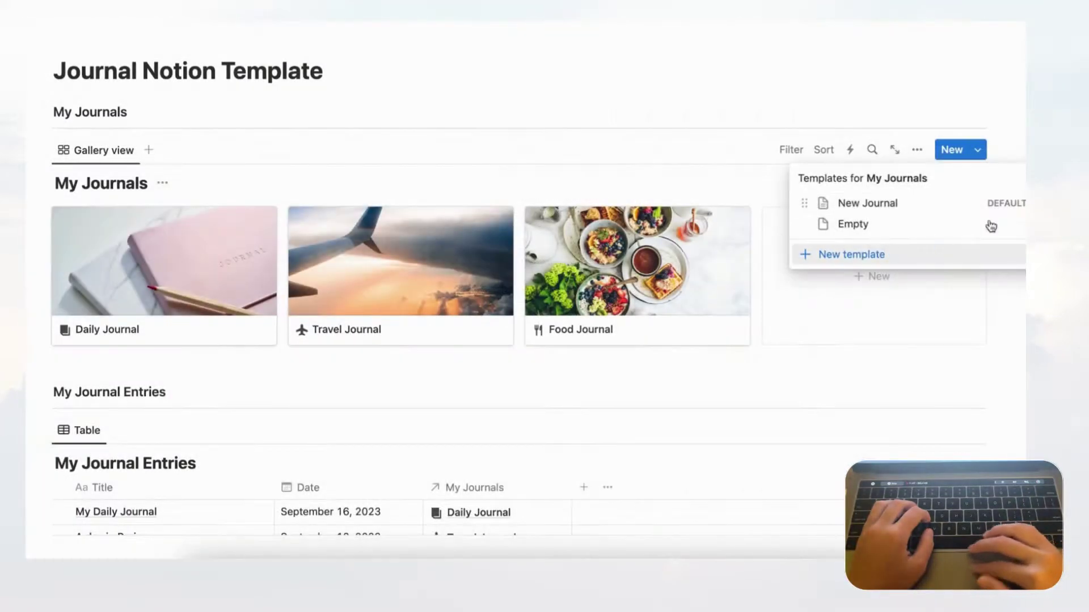
click(1023, 135)
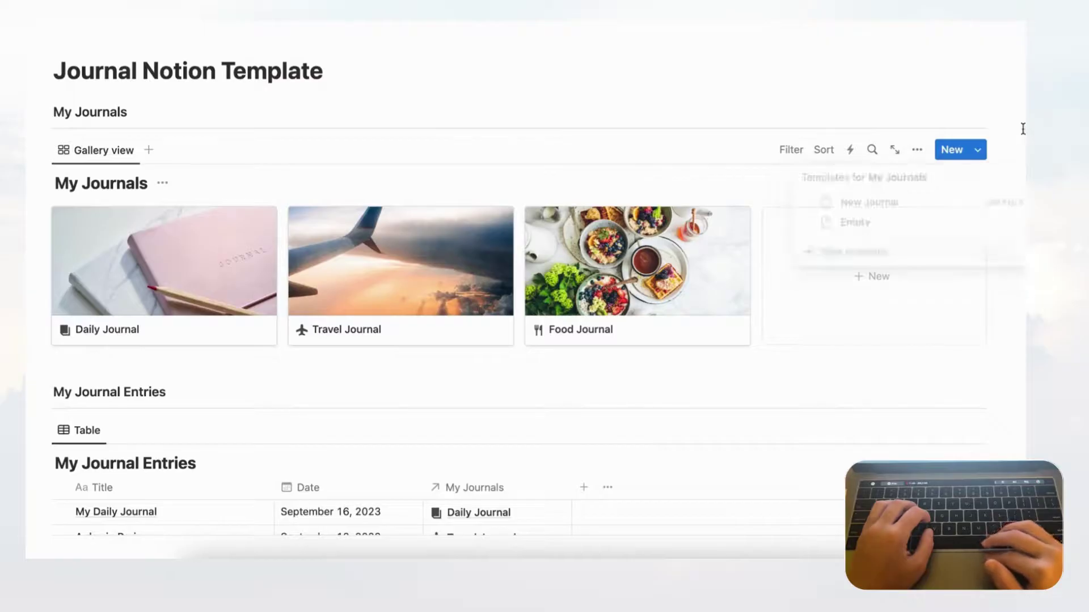
- Create a test journal in the My Journals gallery, title it "Sports" and close its page
click(888, 262)
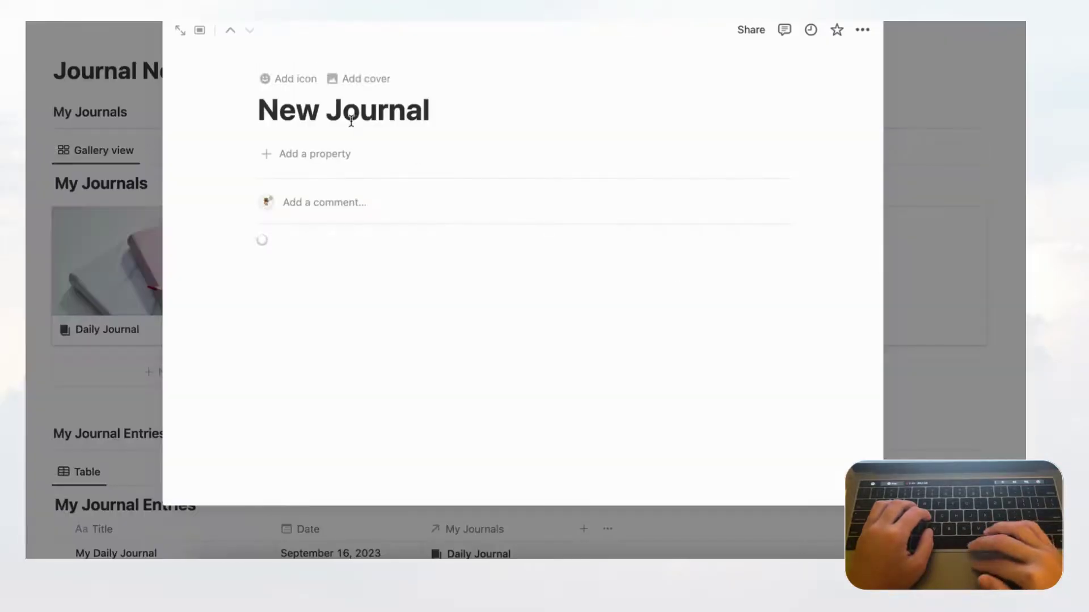
double_click(363, 113)
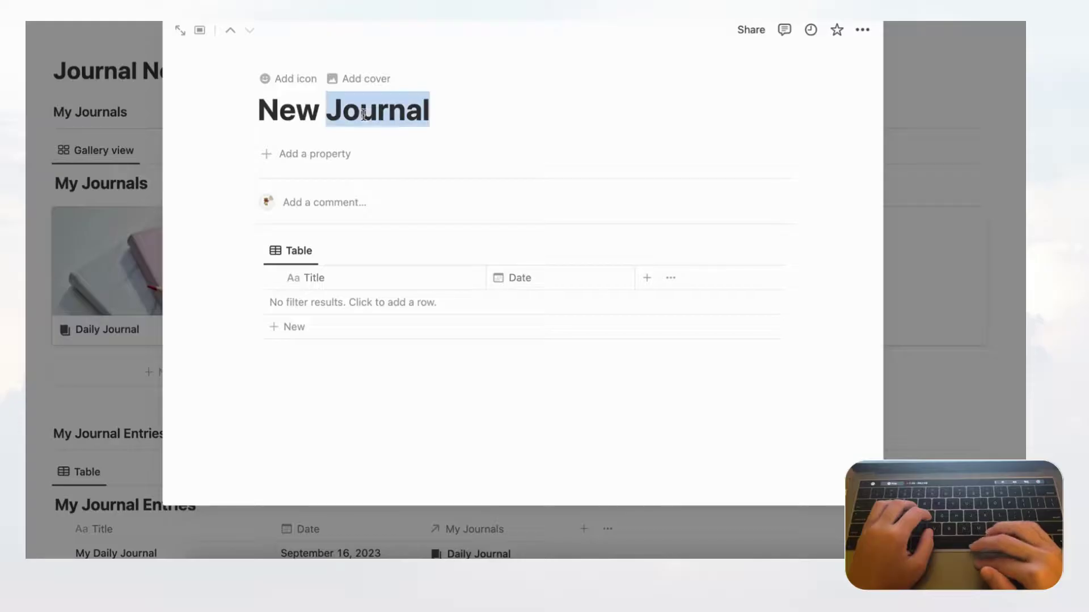
key(super+a)
key(BackSpace)
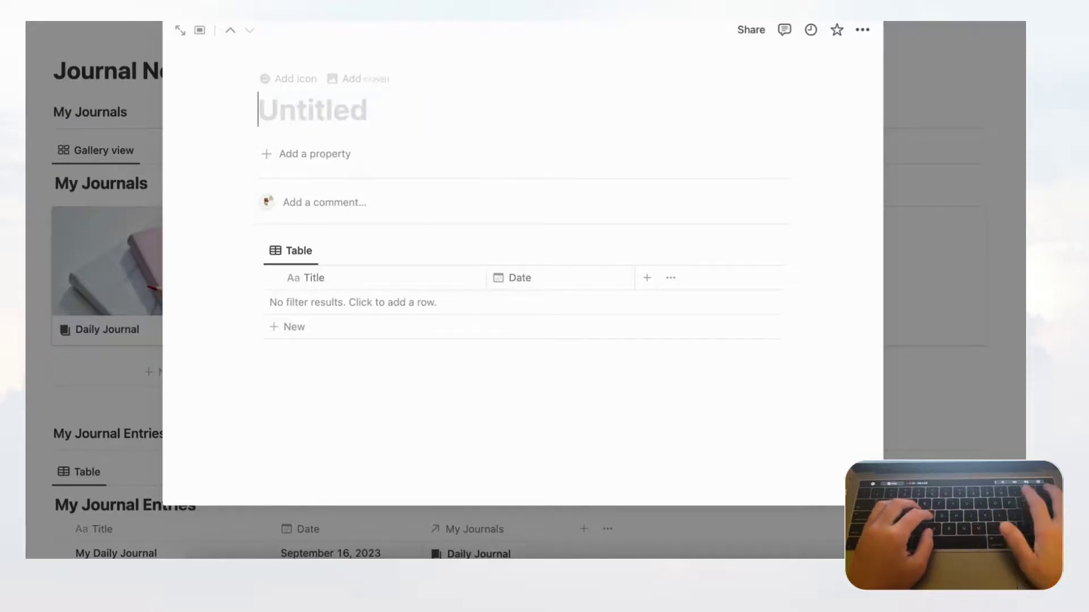
text(Sports)
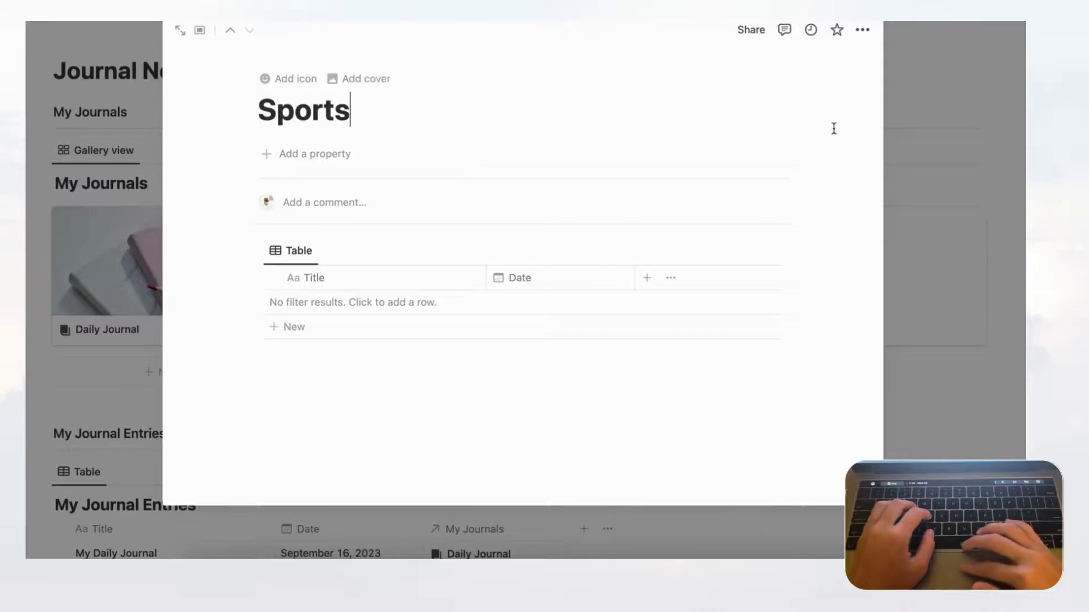
click(982, 165)
- Check the filter on the Sports page's linked table, then delete the Sports journal from the gallery
click(875, 324)
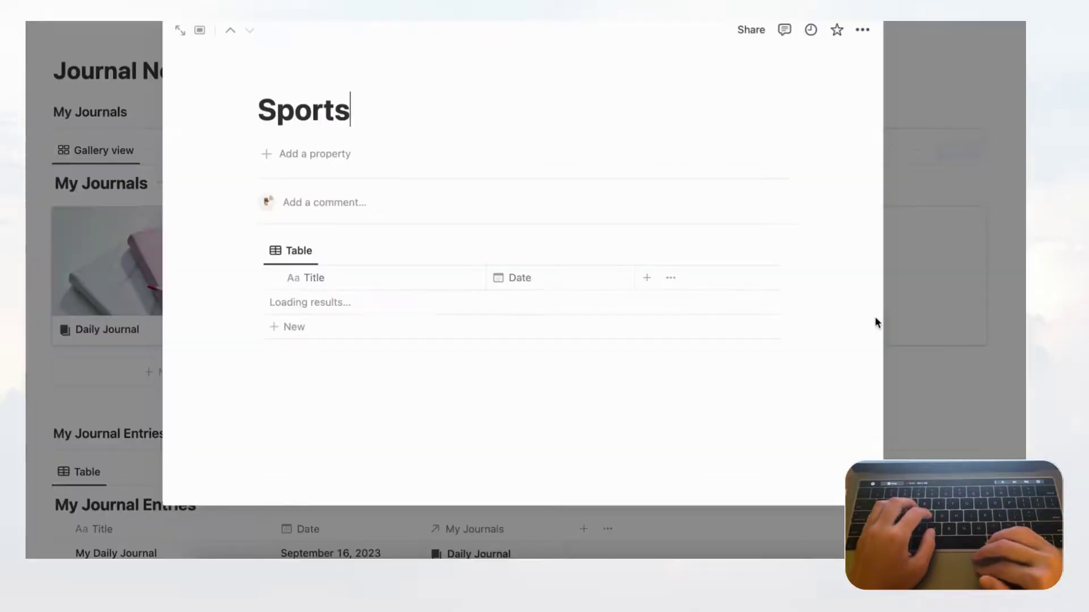
click(586, 252)
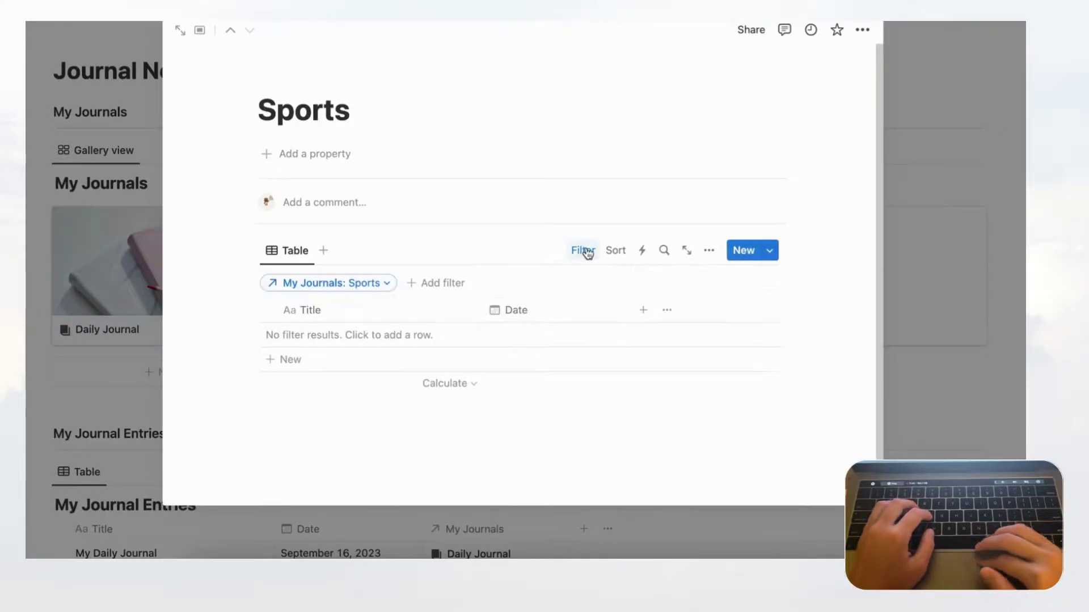
click(1021, 232)
right_click(855, 268)
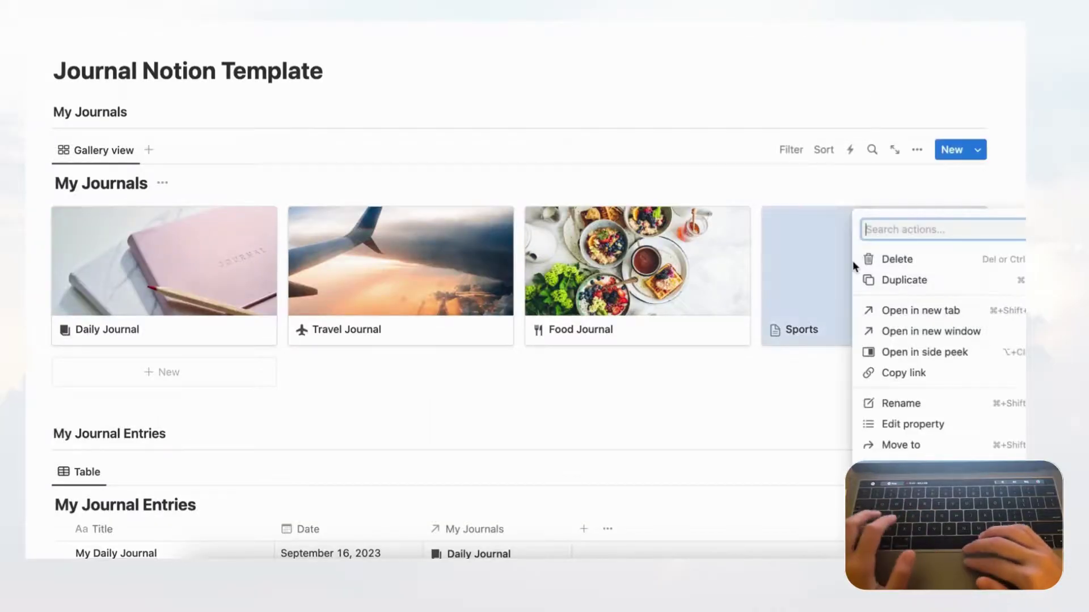
click(900, 258)
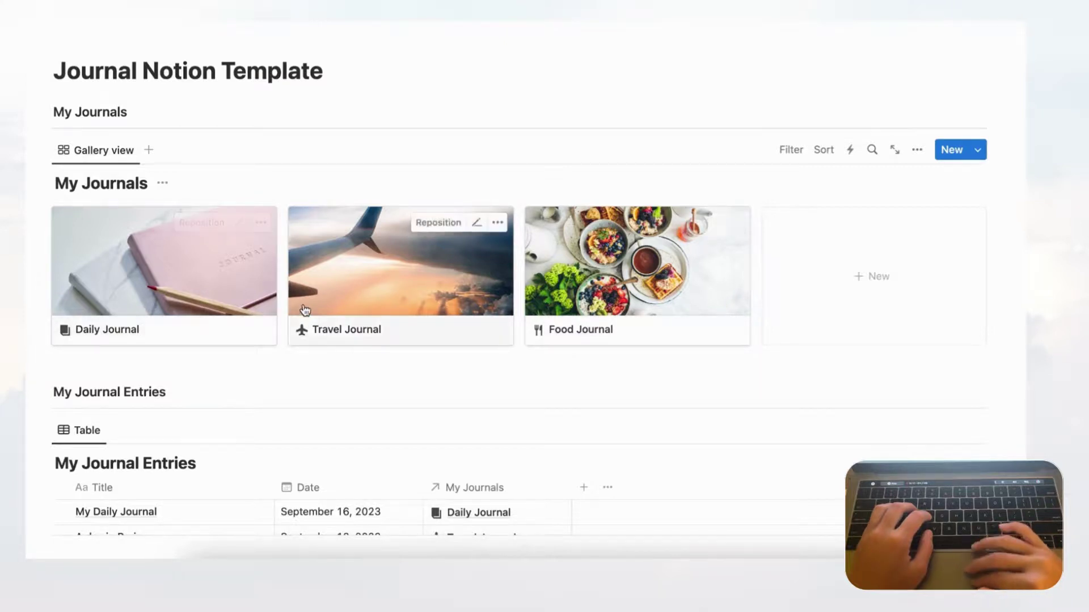
- Sort the My Journal Entries table by Date in descending order and save the sort for everyone
scroll(304, 306, down, 3)
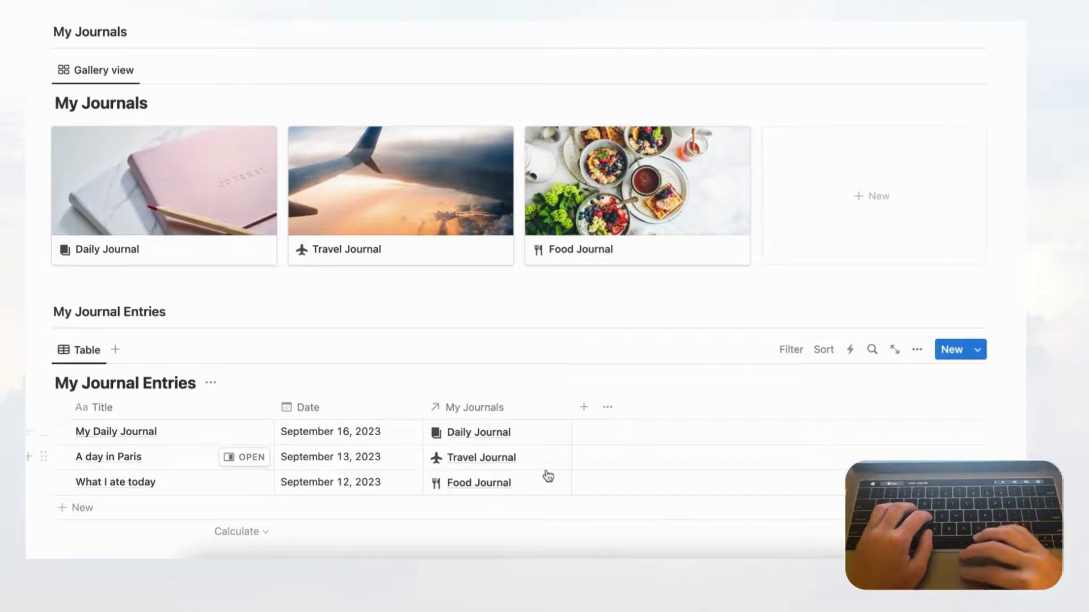
click(827, 354)
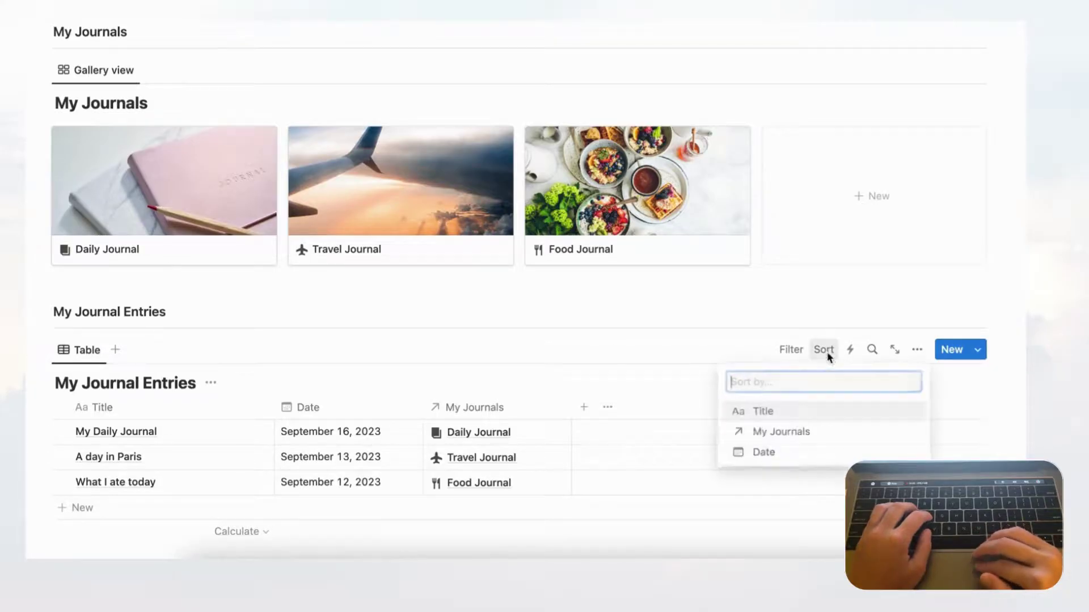
click(787, 458)
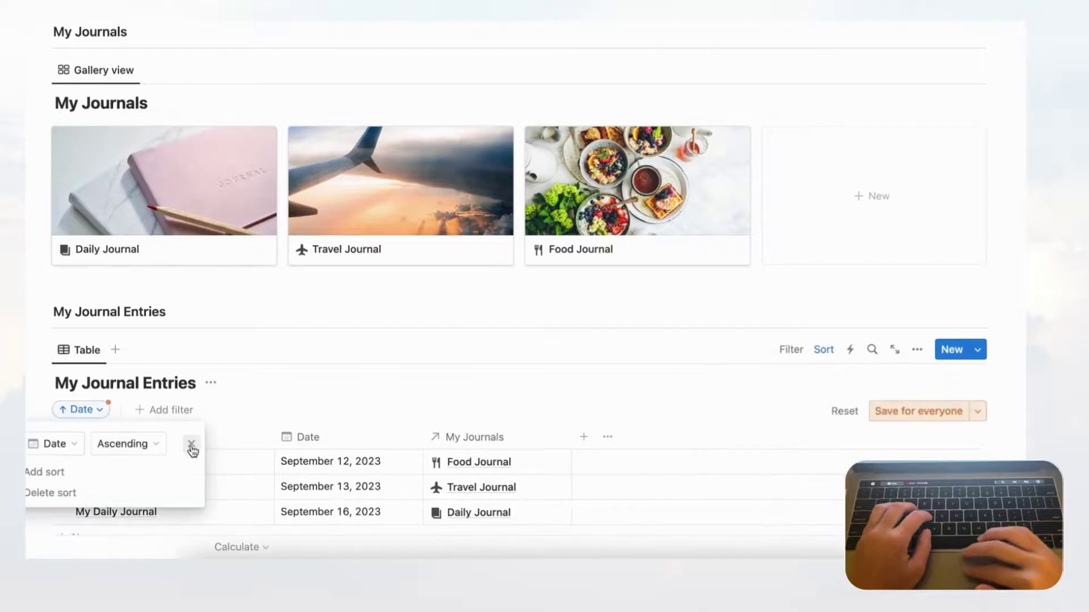
click(141, 449)
click(130, 493)
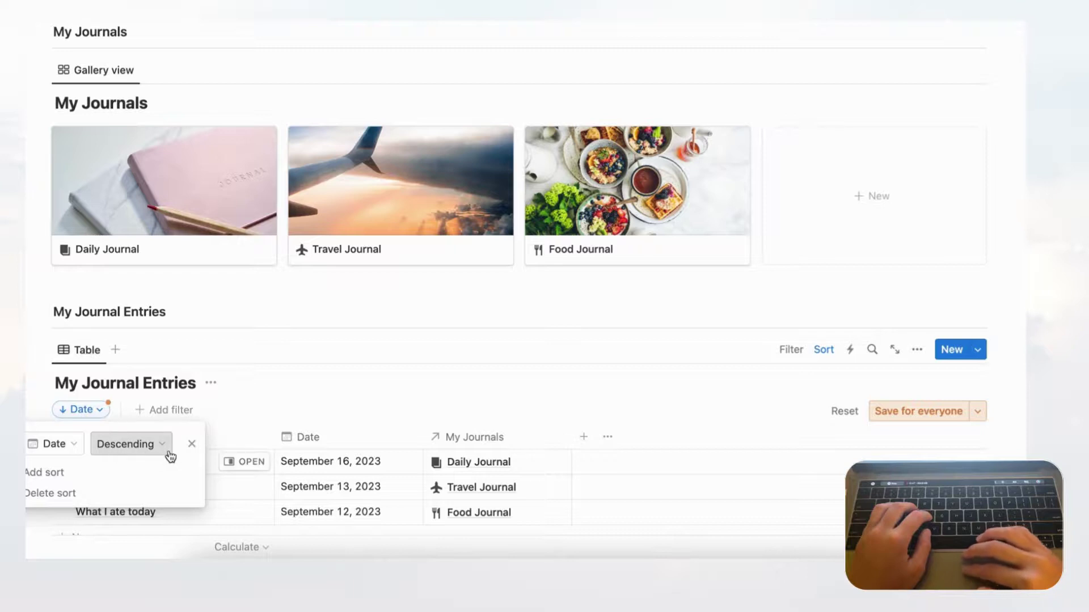
click(915, 411)
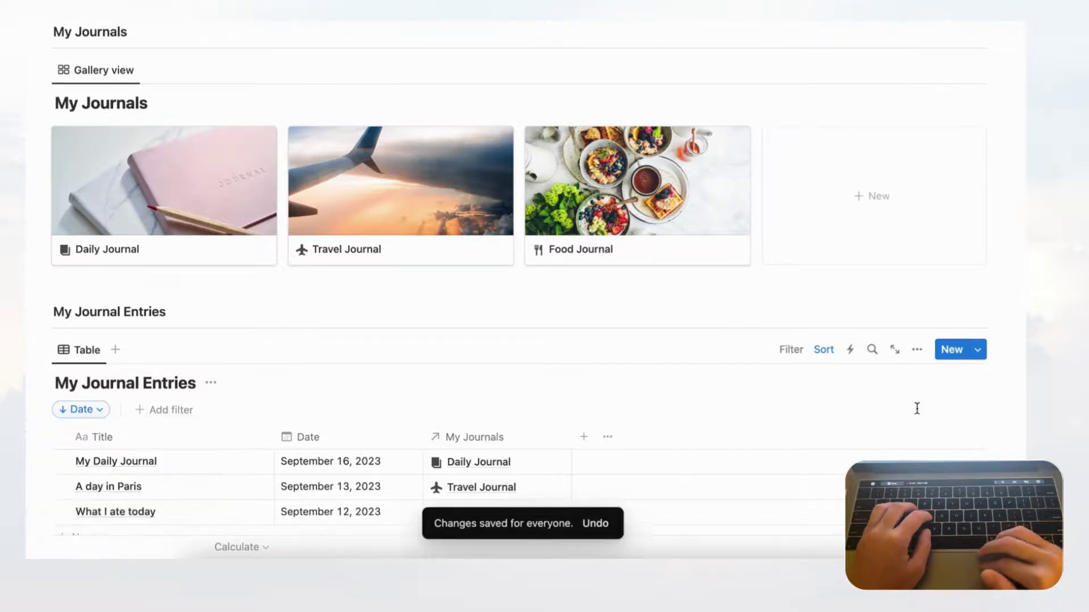
- Hide the database title in the My Journals gallery view
scroll(498, 396, down, 2)
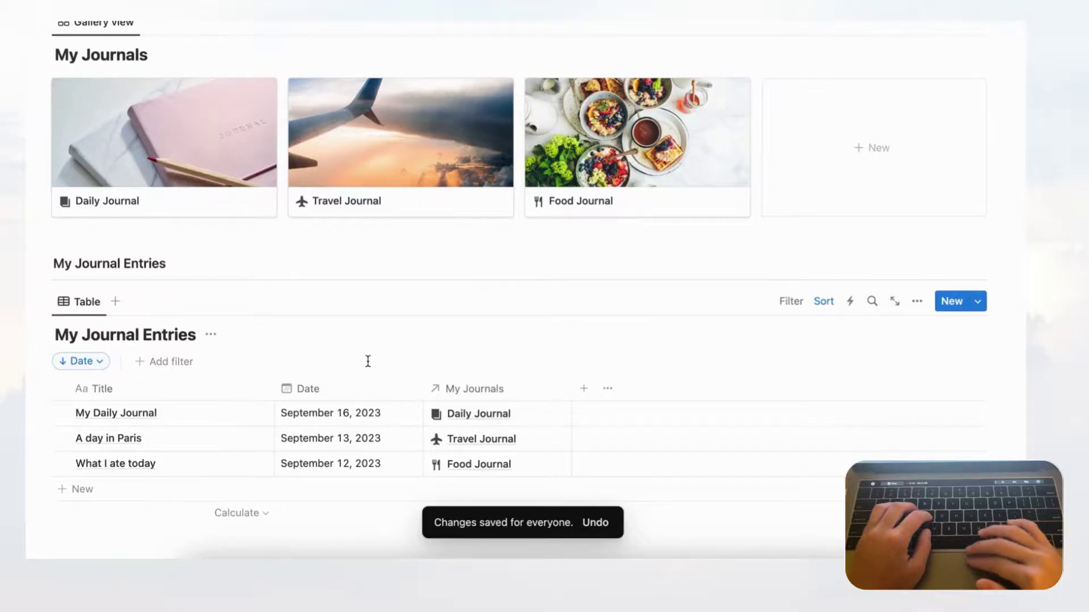
scroll(367, 360, up, 1)
scroll(318, 377, up, 1)
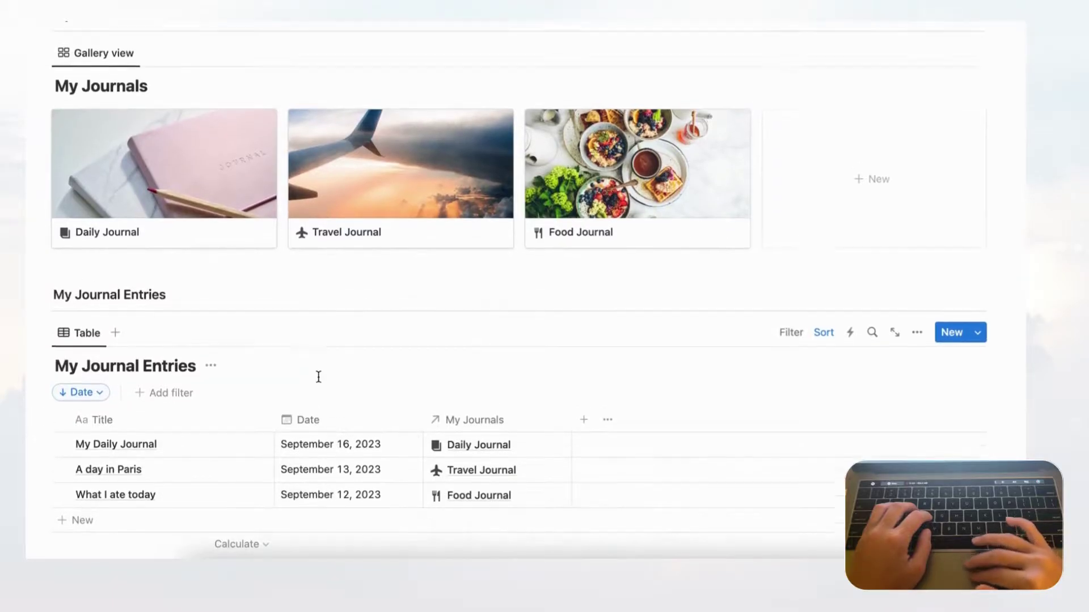
scroll(375, 410, up, 3)
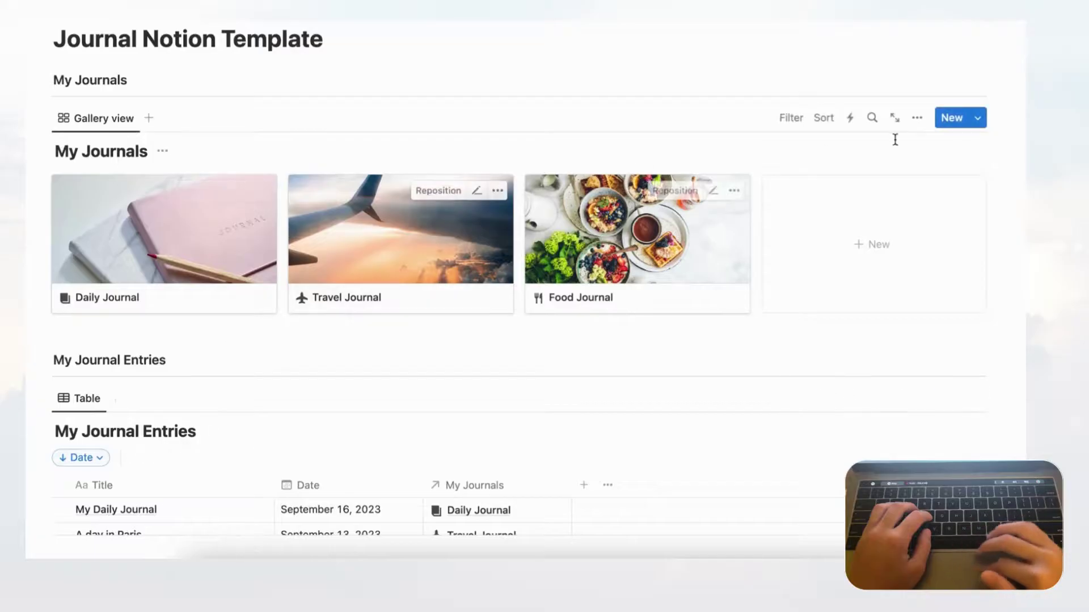
click(918, 121)
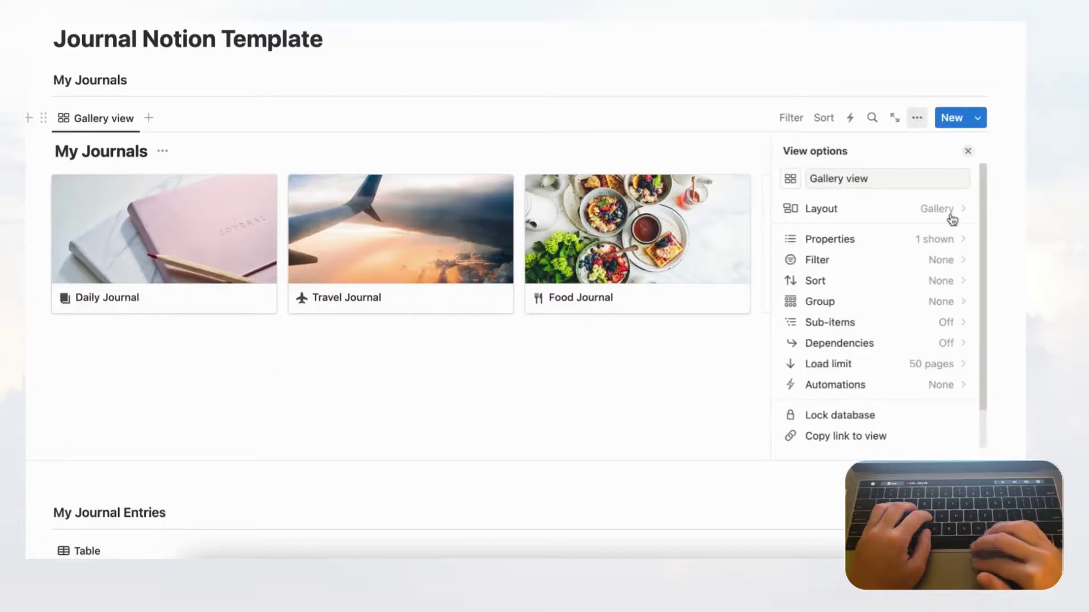
click(933, 210)
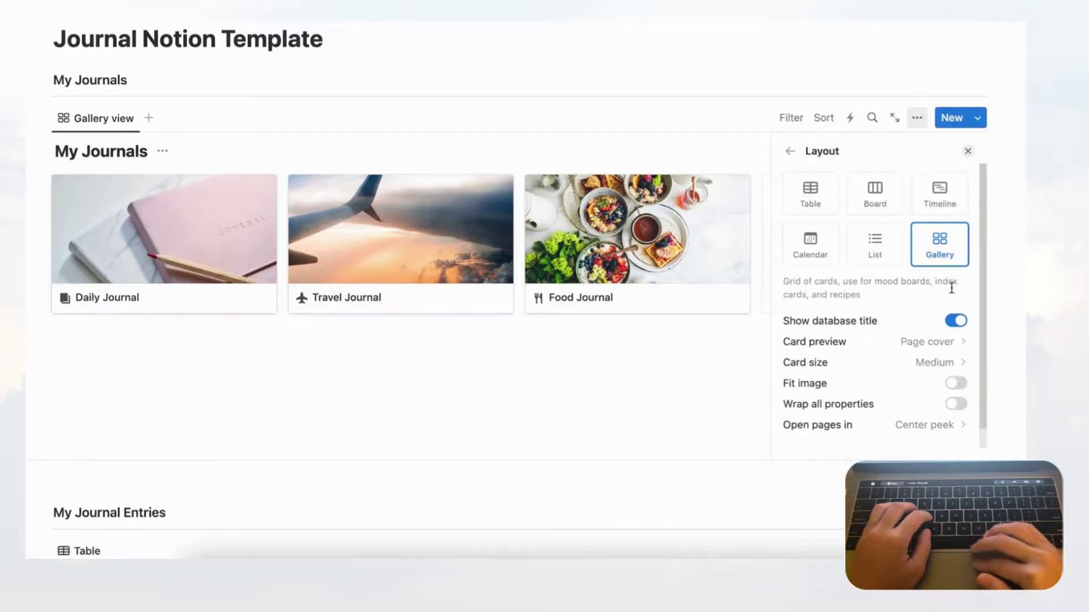
click(956, 322)
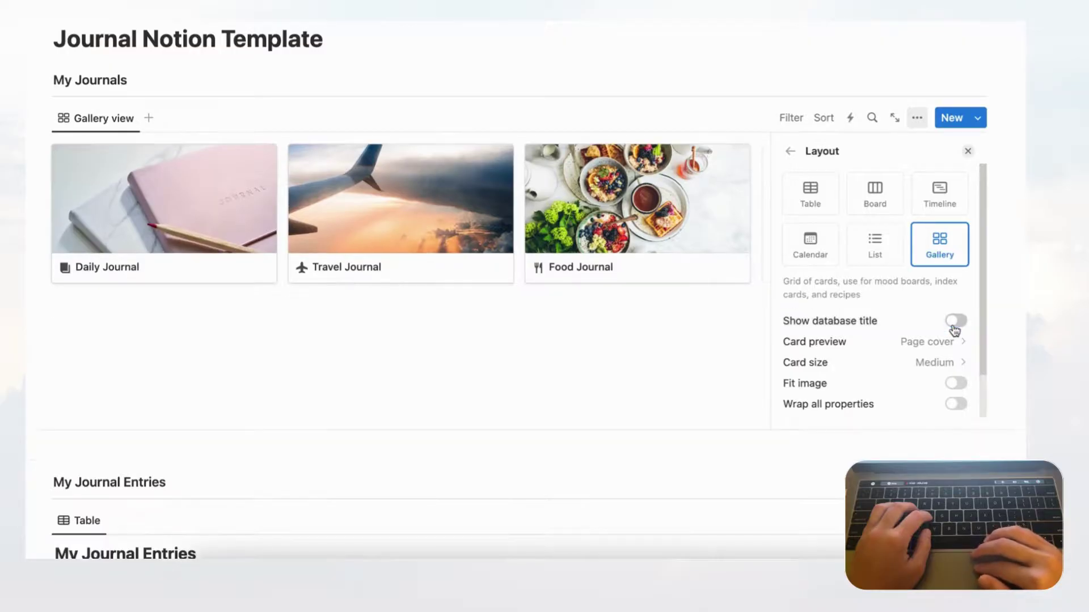
click(968, 151)
- Hide the database title in the My Journal Entries table view
scroll(921, 325, down, 2)
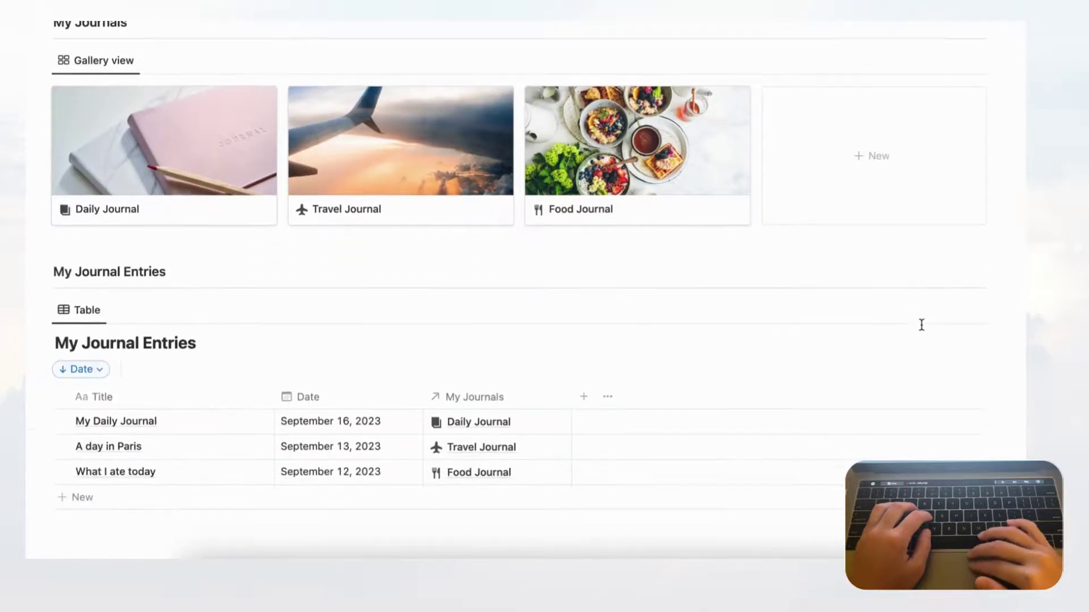
click(917, 309)
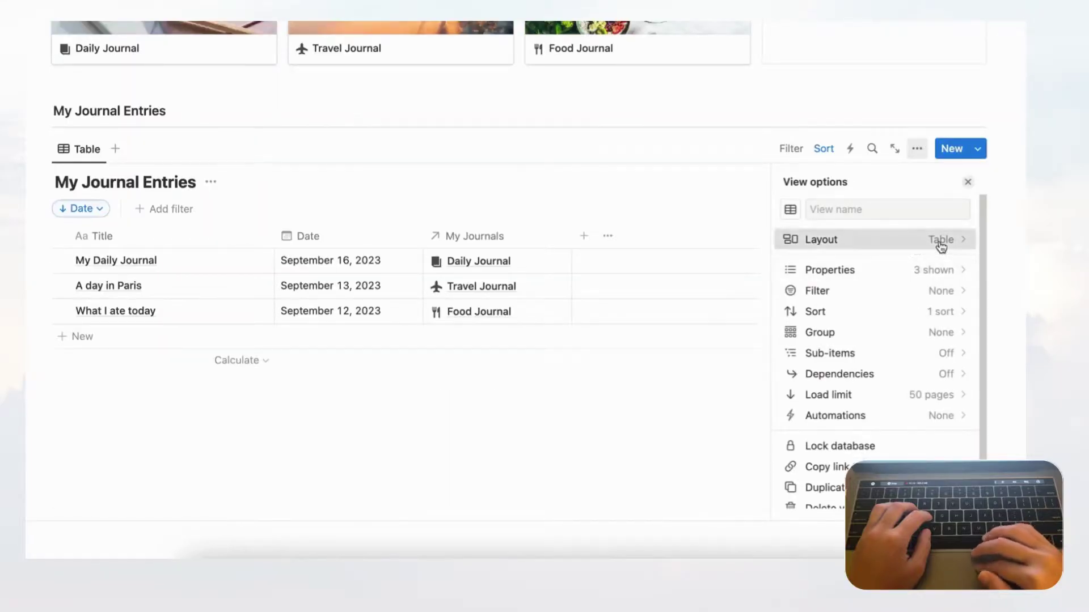
click(941, 241)
click(964, 353)
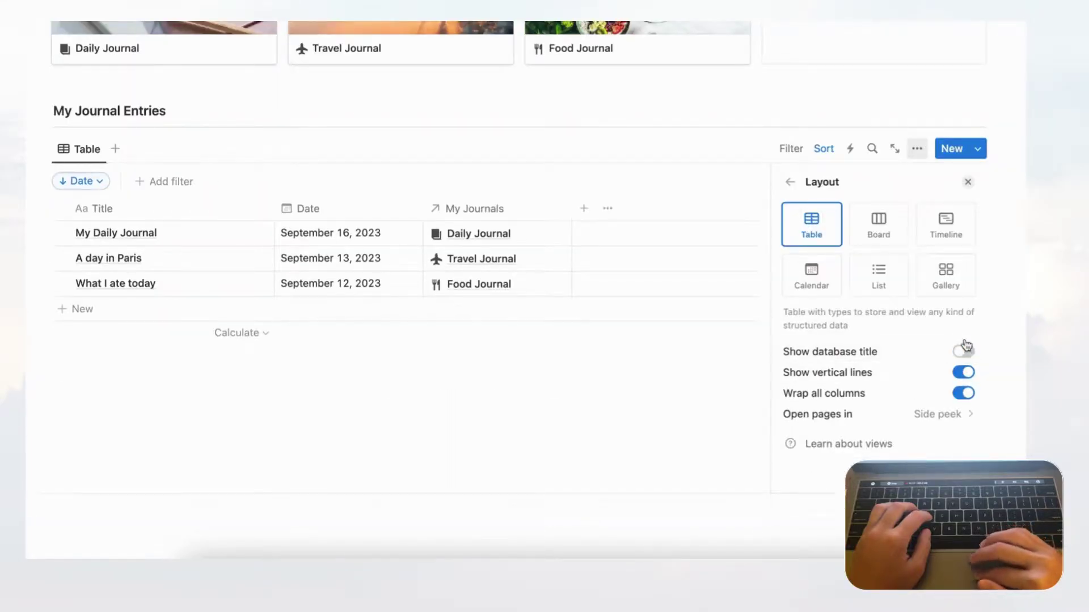
click(967, 184)
- Create a new entry in My Journal Entries titled "My daily journal" and date it September 16, 2023
scroll(866, 280, up, 5)
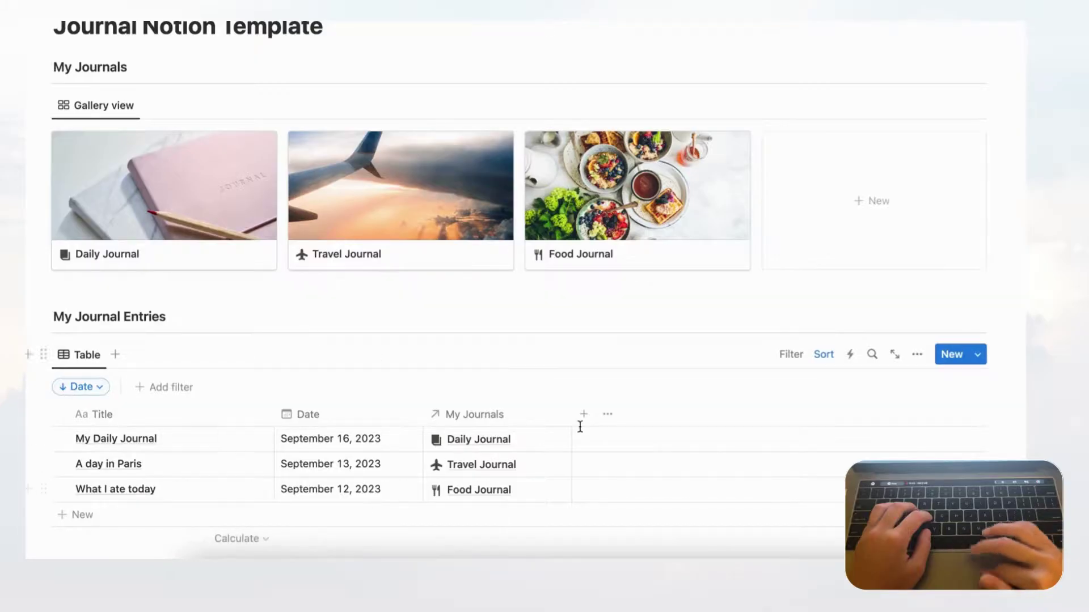
scroll(579, 428, up, 2)
scroll(580, 427, up, 2)
scroll(578, 428, down, 3)
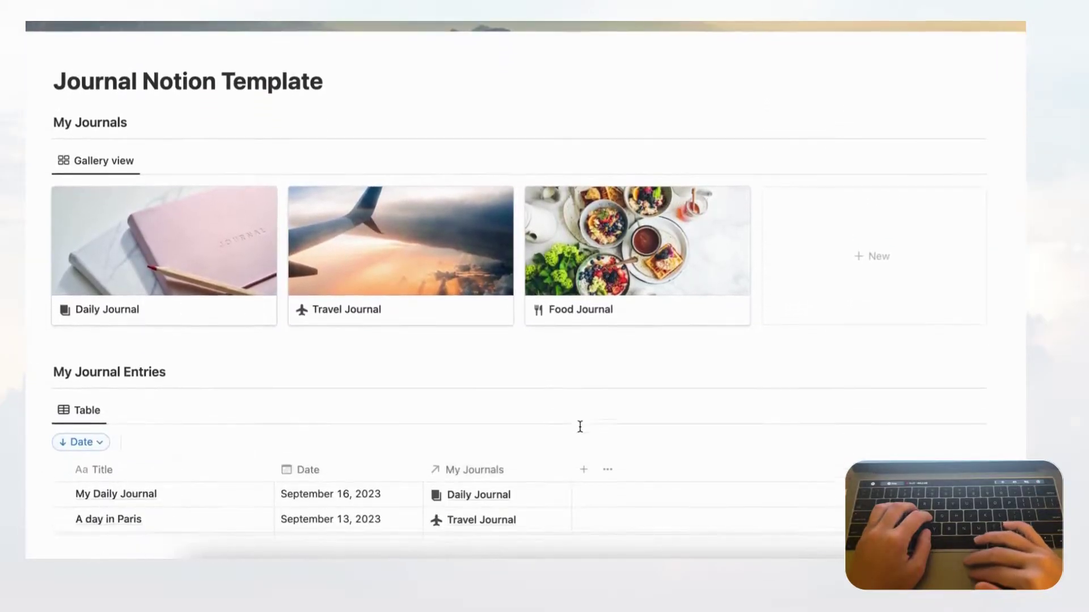
scroll(679, 393, down, 1)
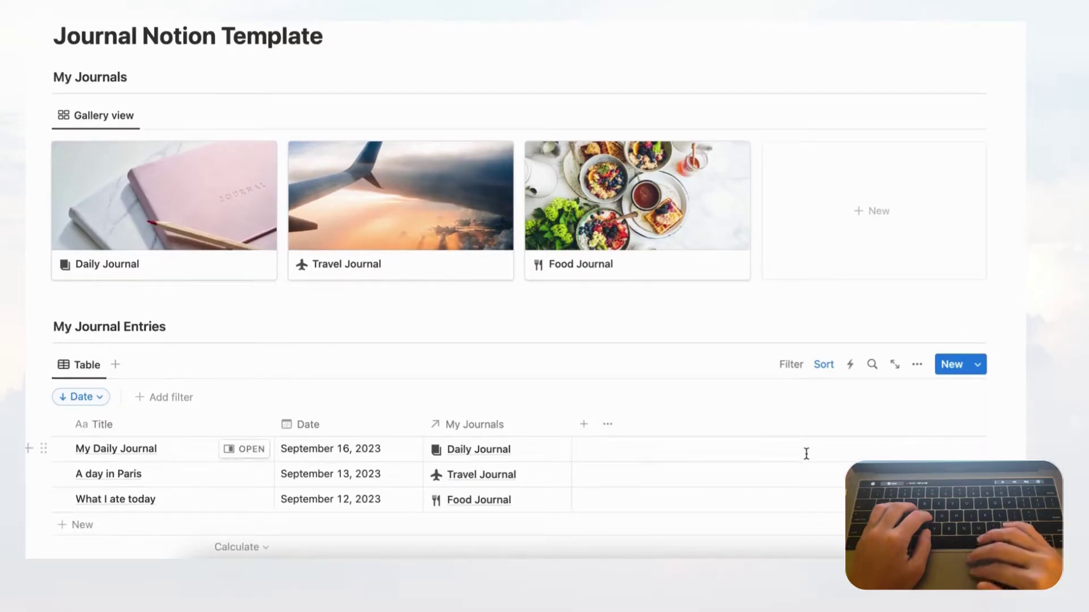
click(952, 365)
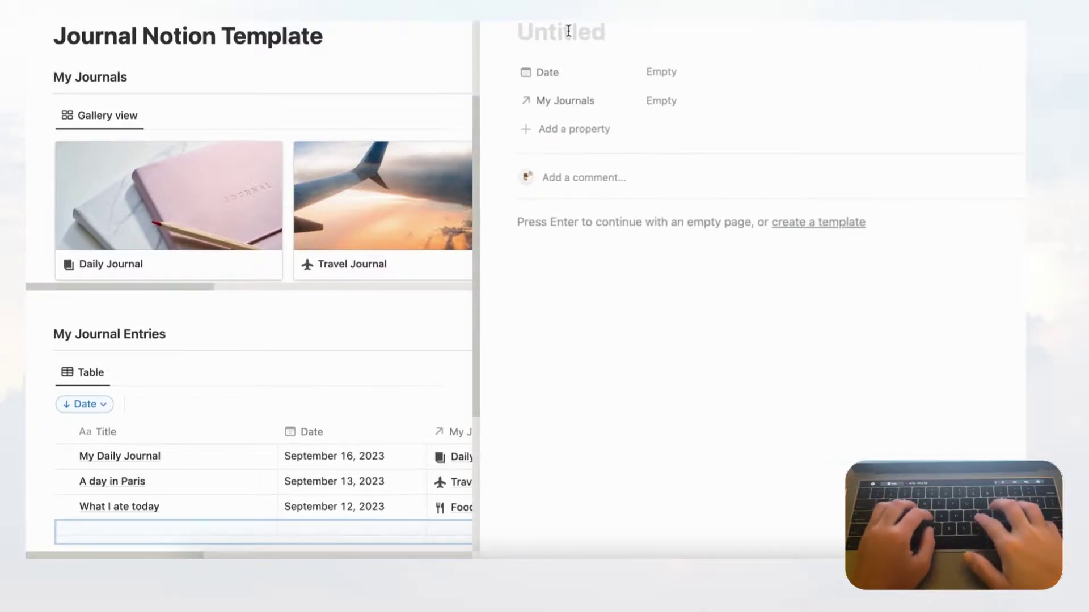
text(My daily journal)
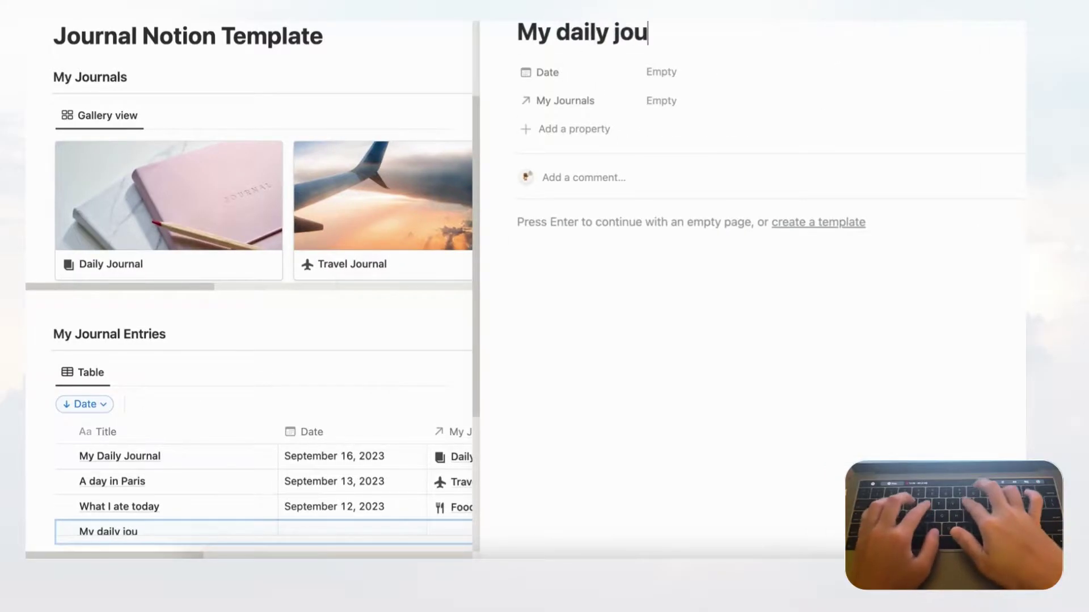
click(672, 72)
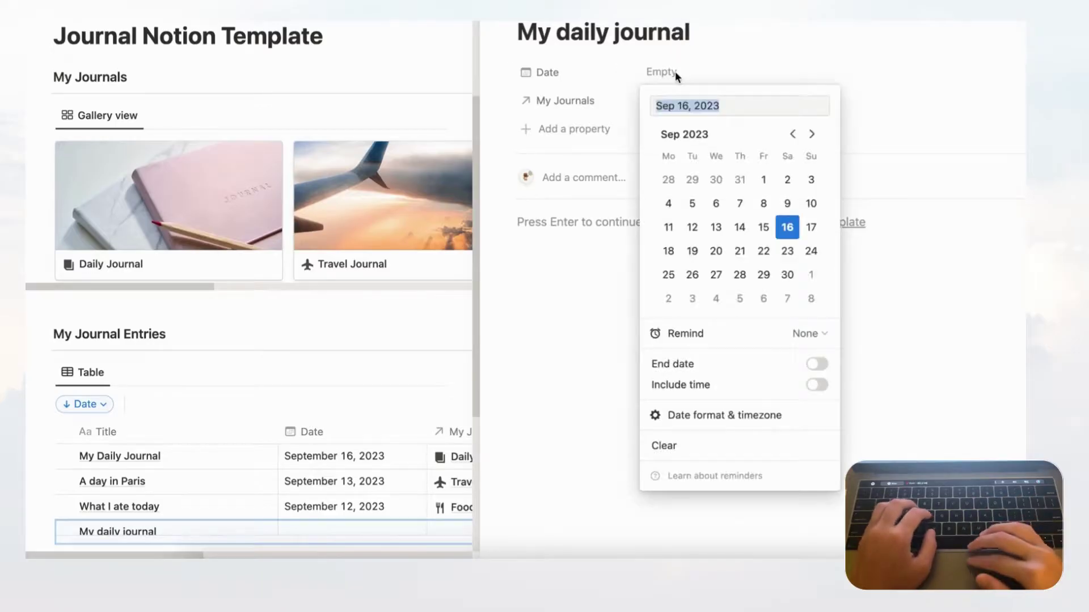
click(788, 229)
click(726, 35)
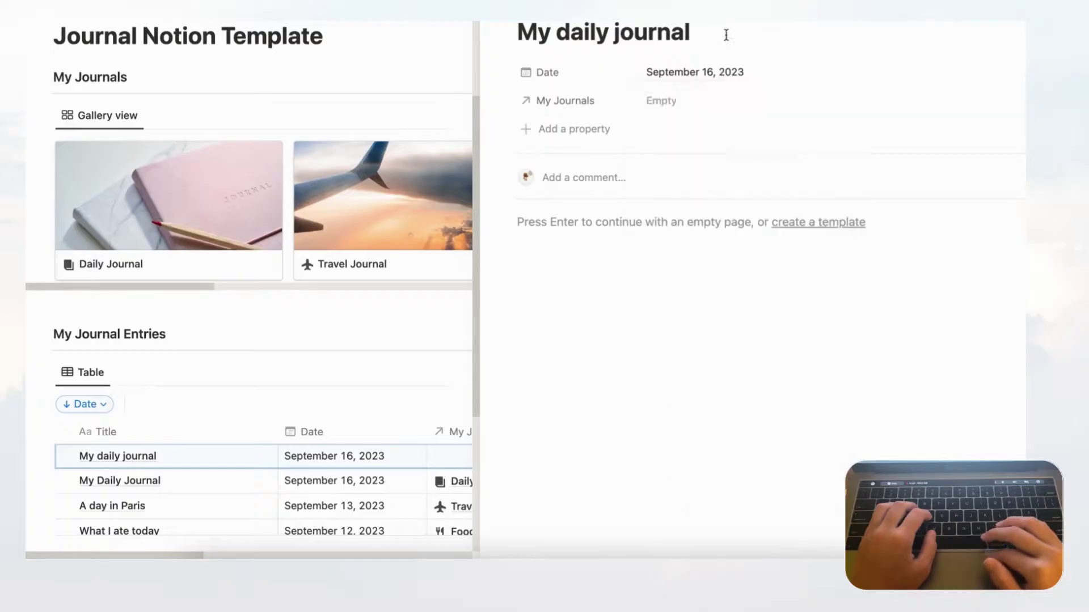
- Link the "My daily journal" entry to Daily Journal through its My Journals relation
click(702, 106)
click(776, 196)
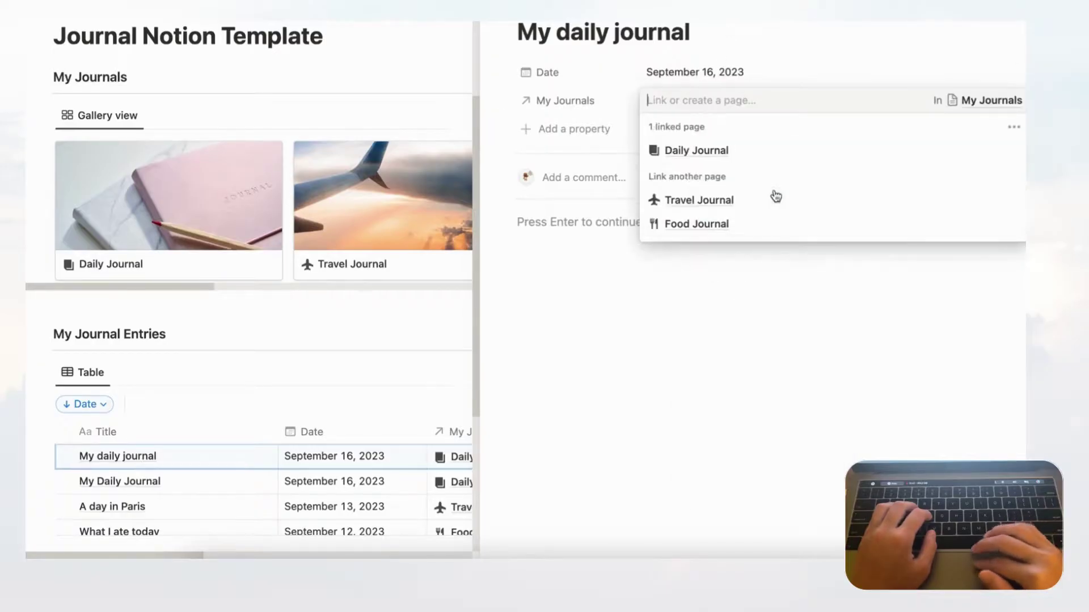
click(803, 30)
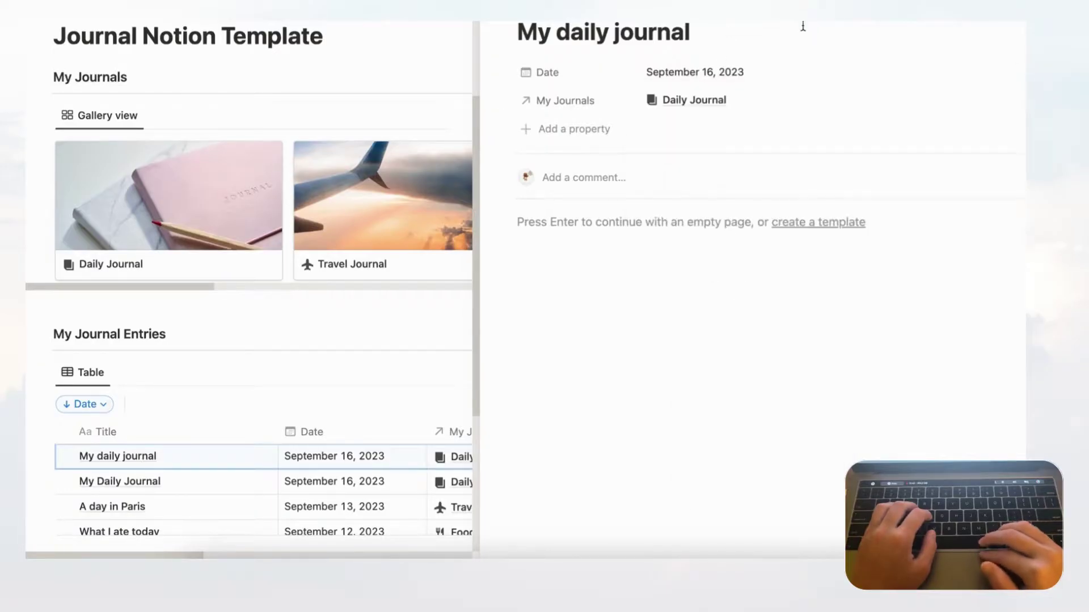
- Write "Journalling here!" in the entry's body and start a new line below it
click(580, 222)
text(Journal)
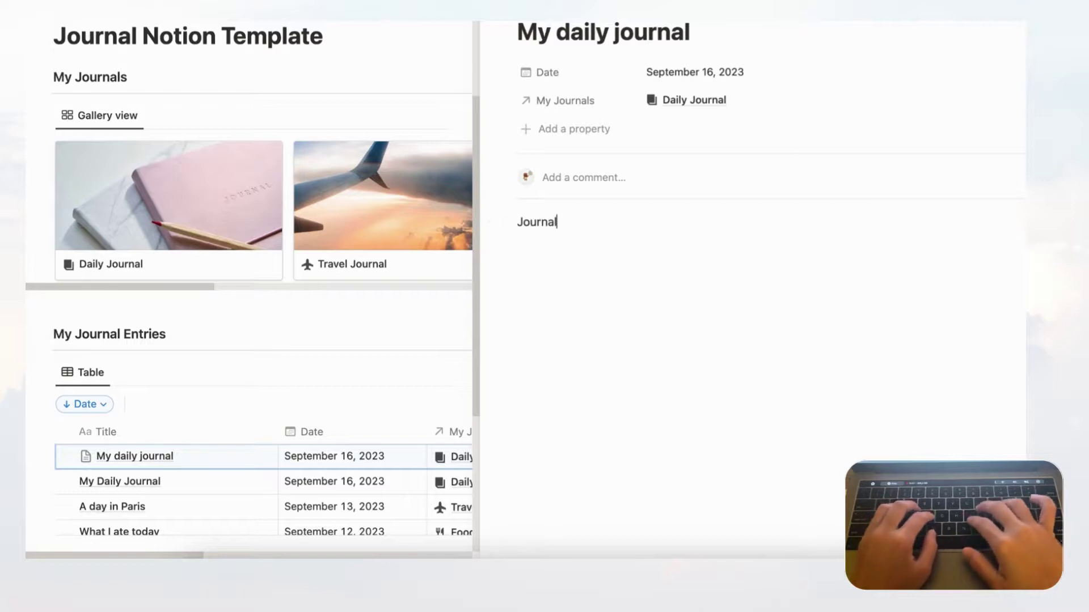
text(ling here!)
key(Return)
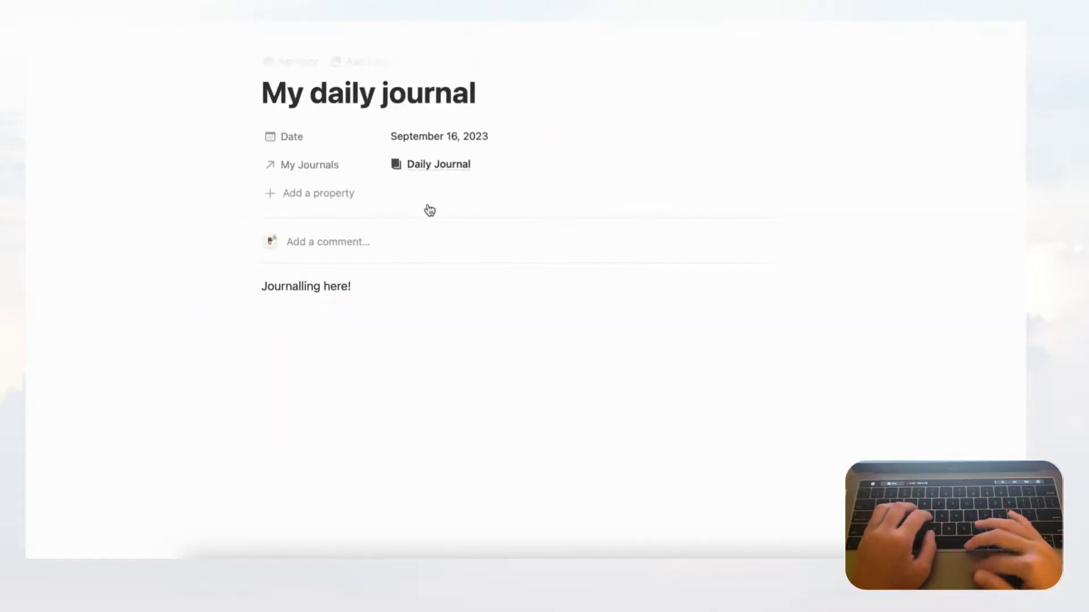
- Insert an image block below "Journalling here!" in the entry, leaving it without a picture
click(292, 307)
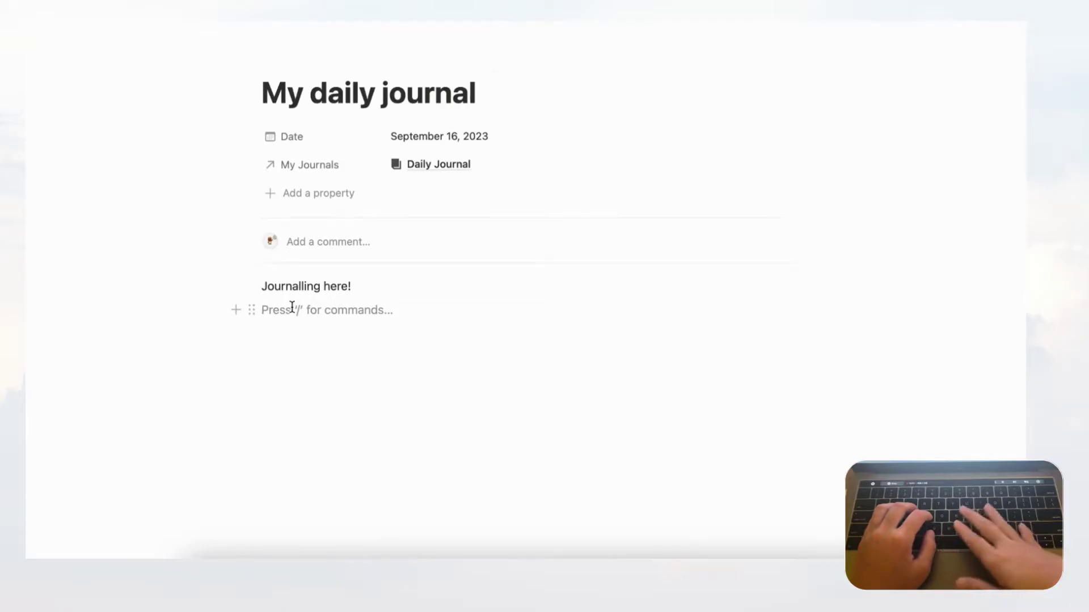
text(/image)
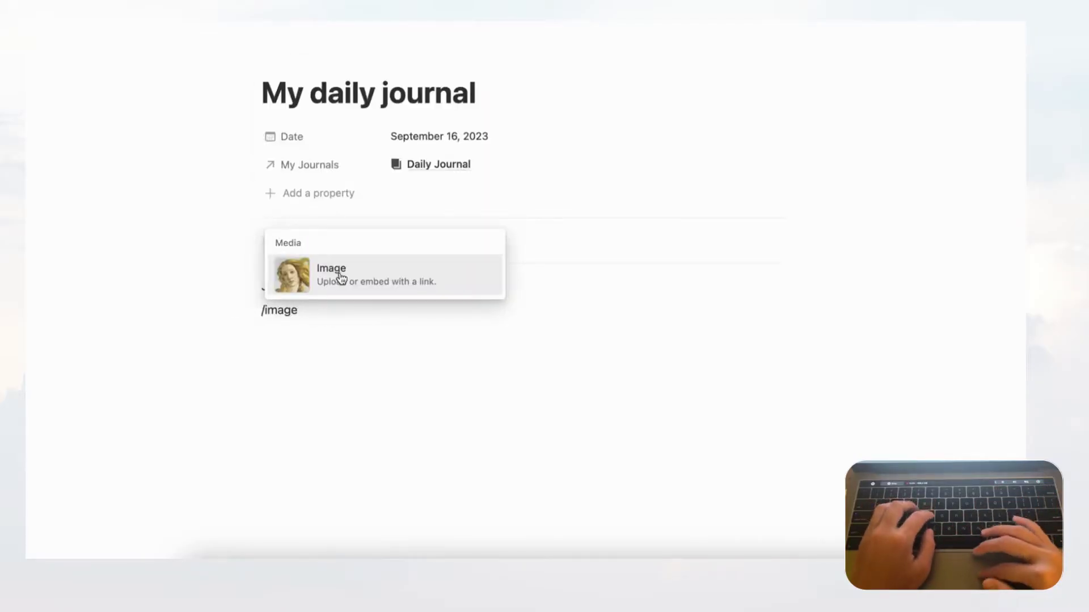
click(341, 277)
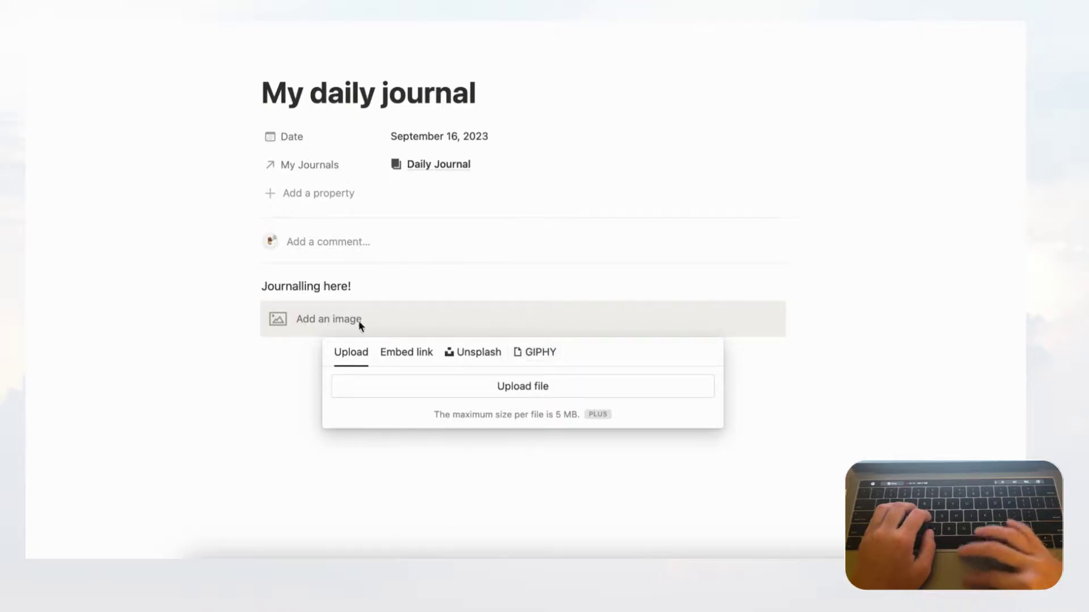
click(377, 283)
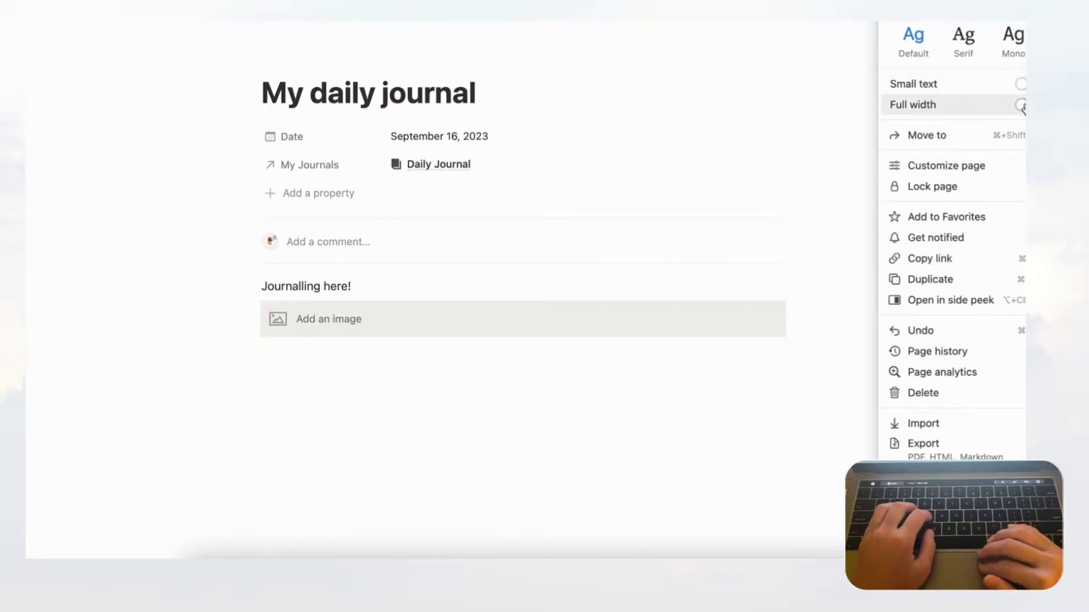
- Try small text and full width on the entry page, then switch both back off
click(1021, 84)
click(1022, 105)
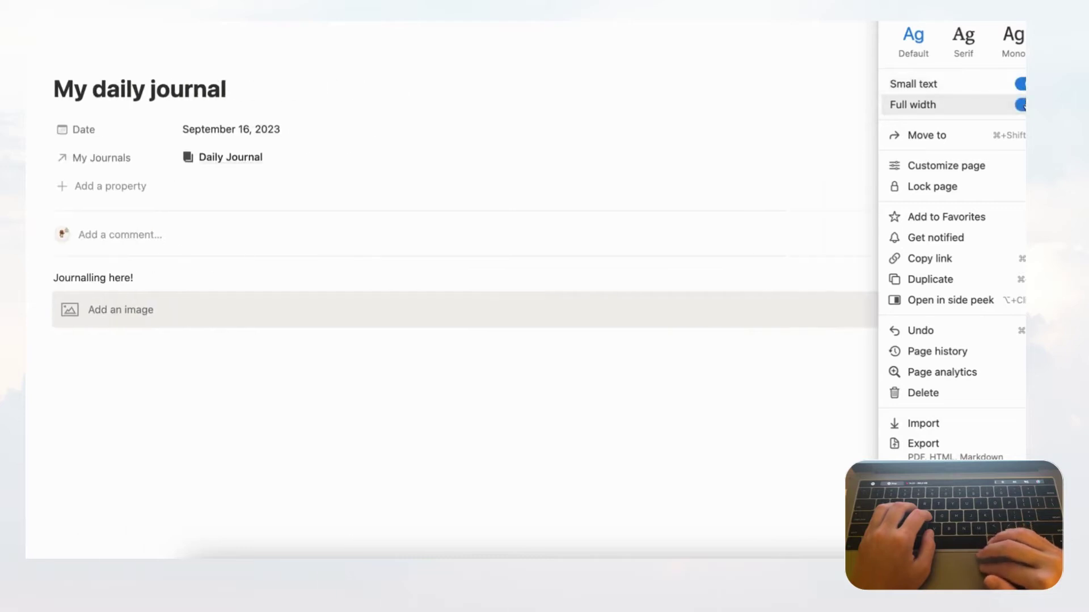
click(1021, 84)
click(1021, 104)
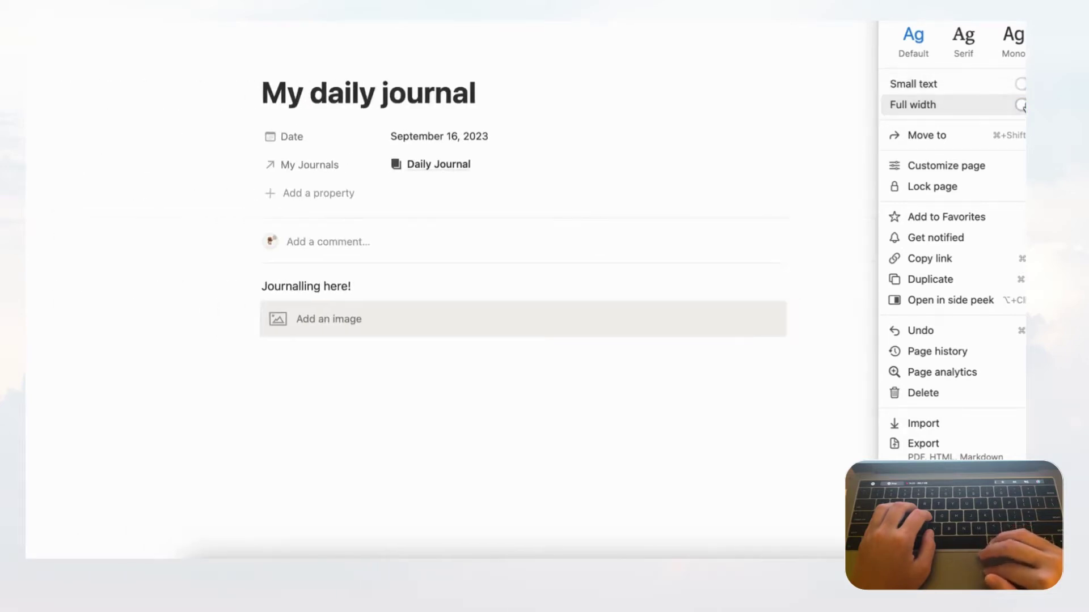
- Try the Serif and Mono fonts on the entry page, then return to the Default font
click(964, 38)
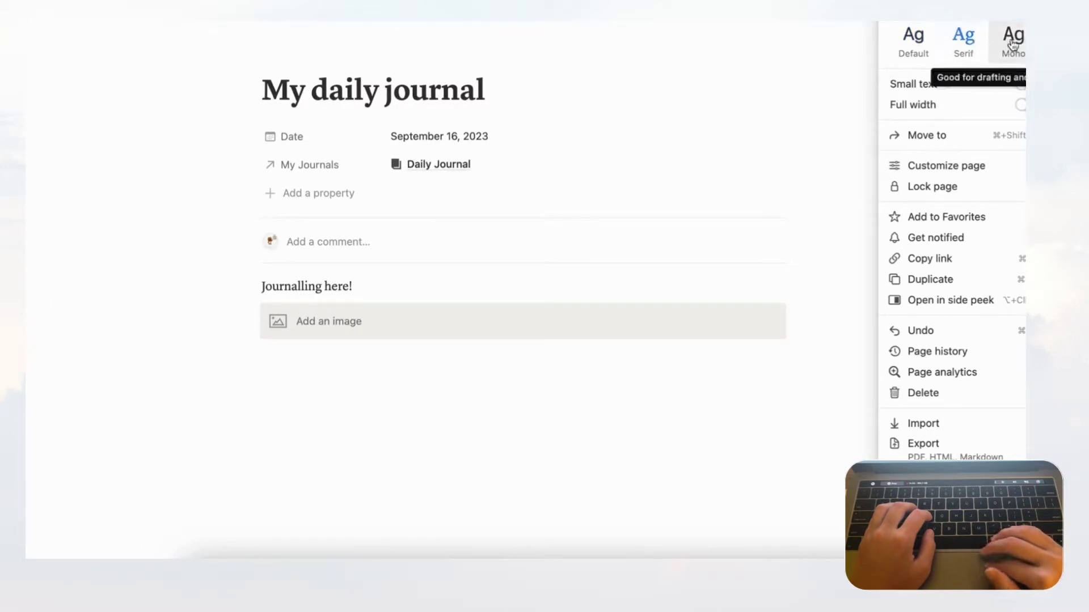
click(1013, 39)
click(964, 37)
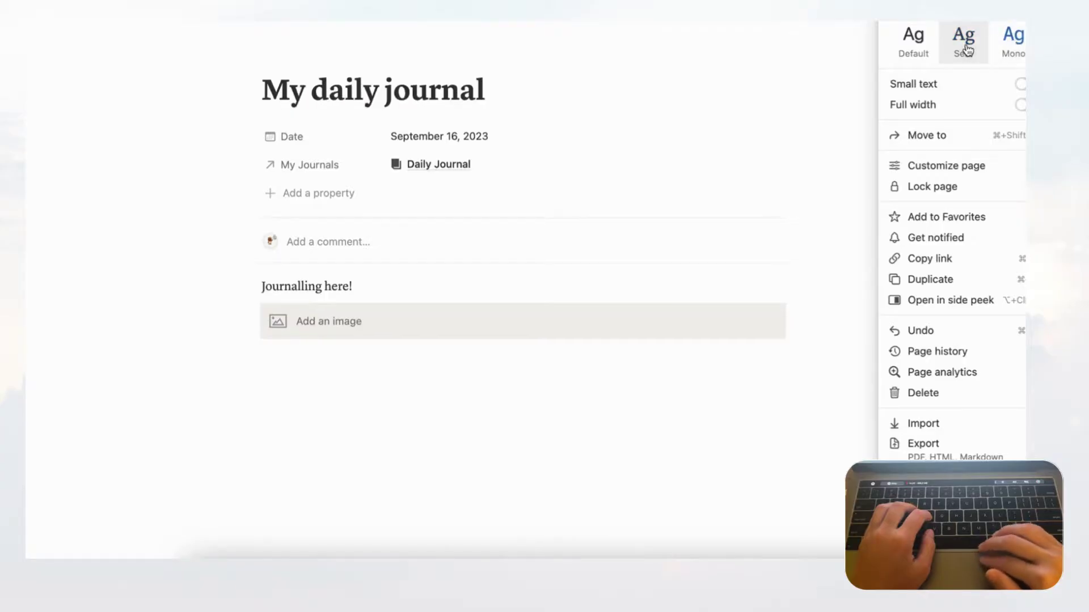
click(922, 46)
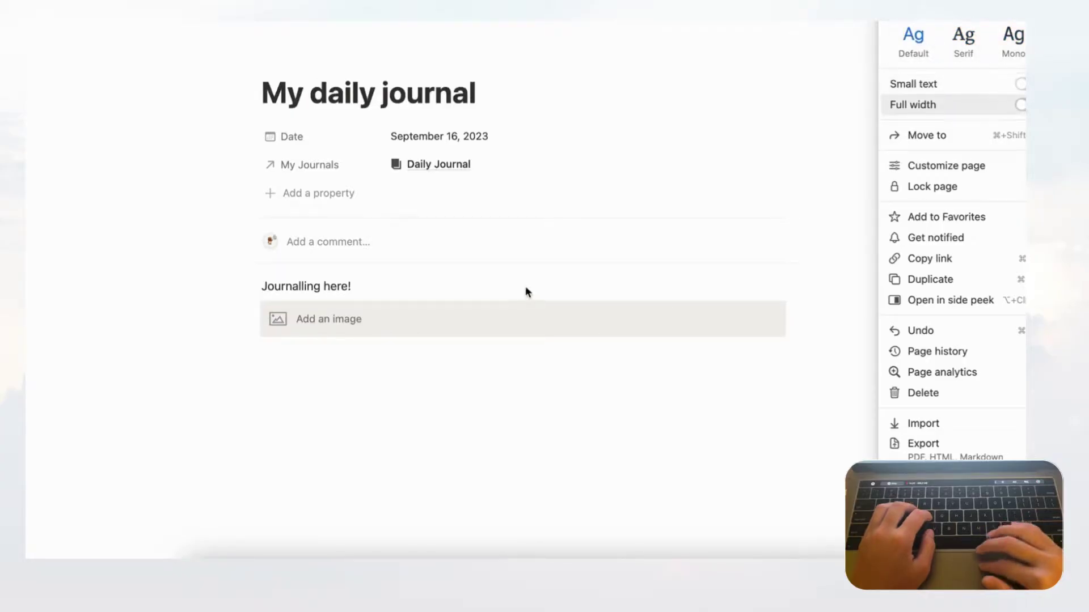
- Turn on small text and full width for the "My daily journal" page
click(930, 84)
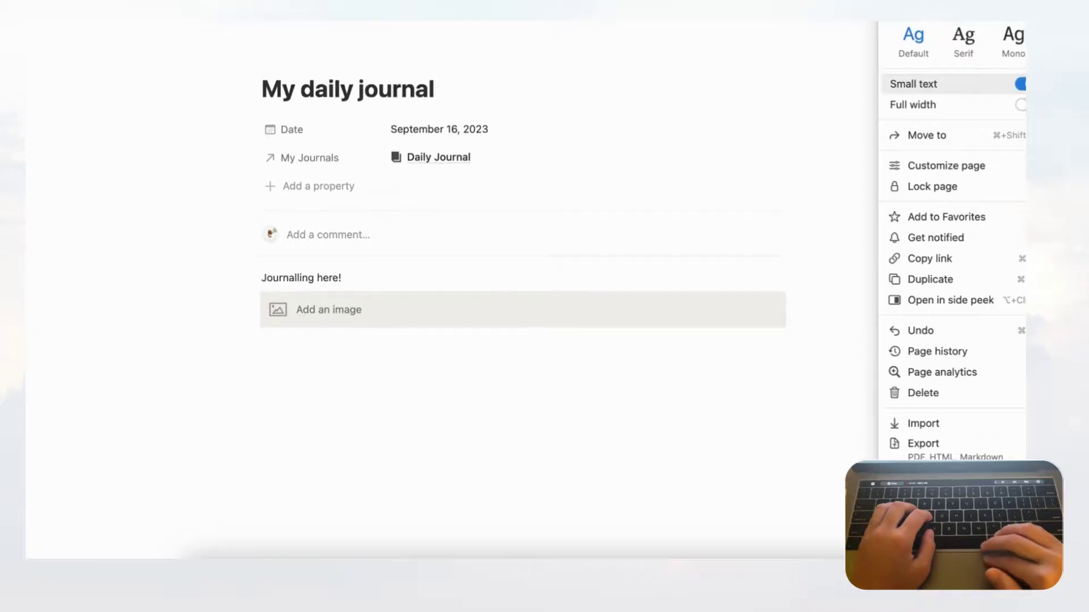
click(930, 104)
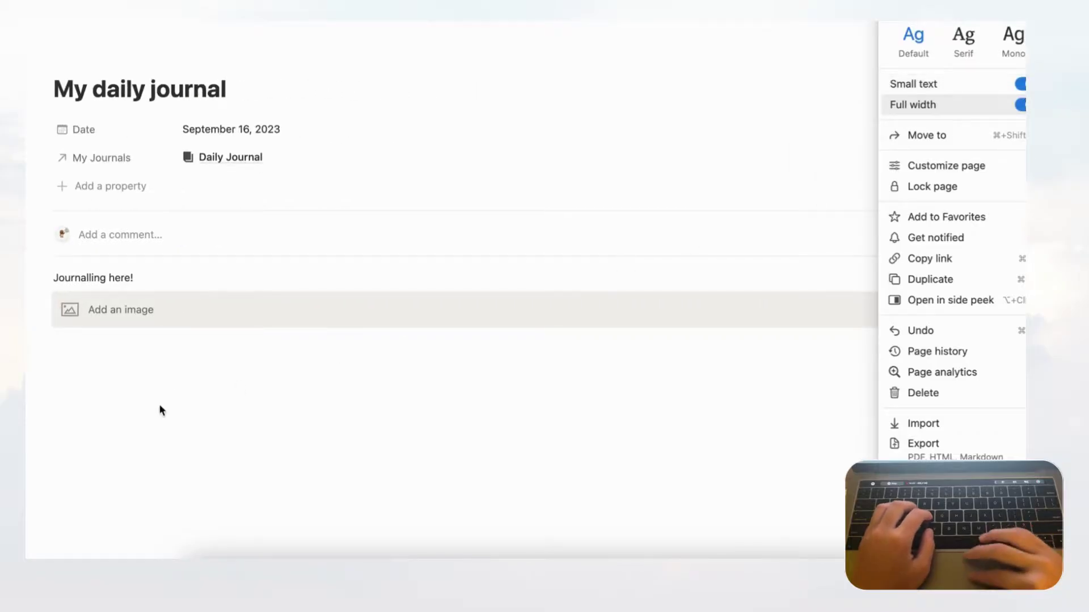
click(164, 385)
drag(135, 280, 80, 279)
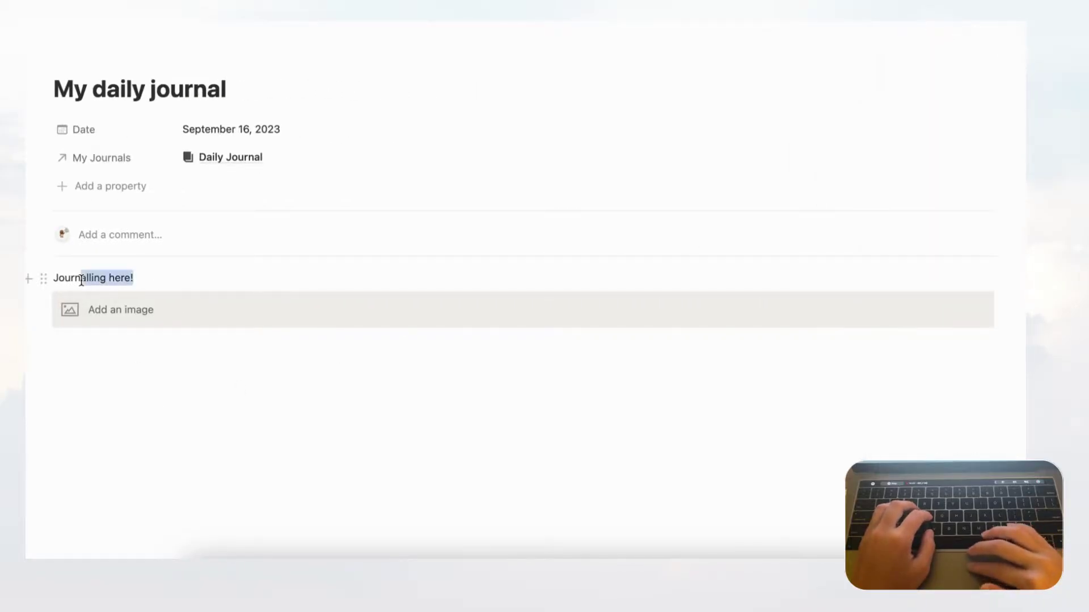
- Insert a 2-column block below the image block on the entry page
click(97, 358)
key(Return)
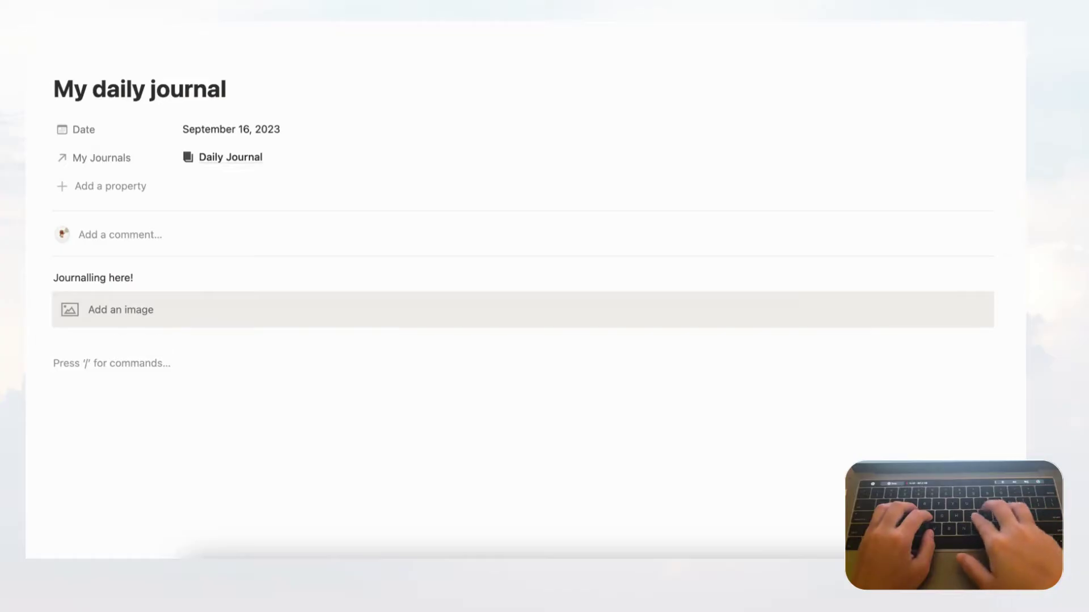
text(/co)
text(lumn)
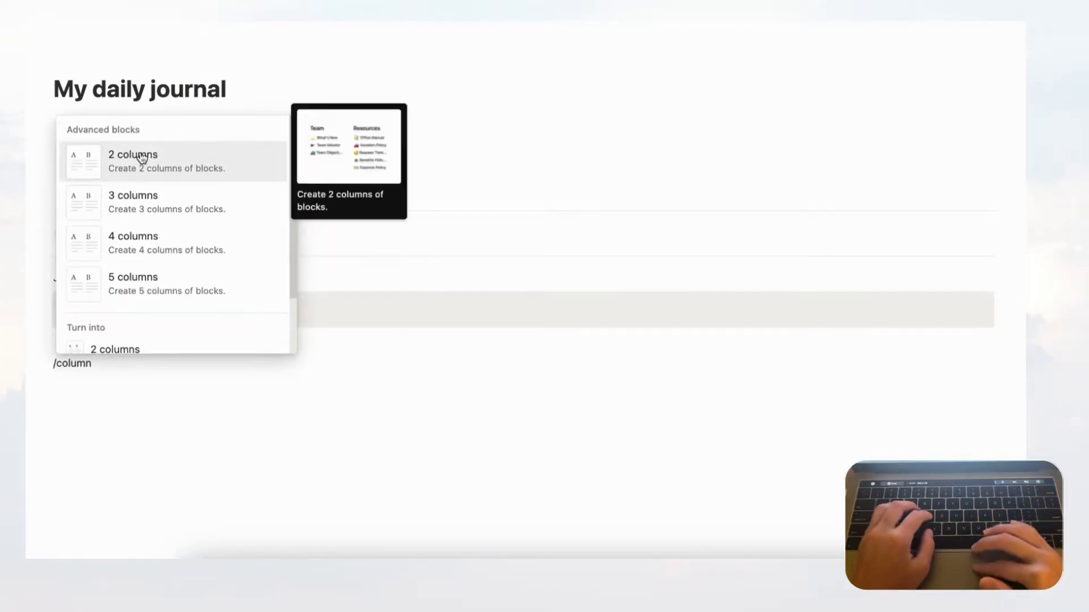
click(141, 158)
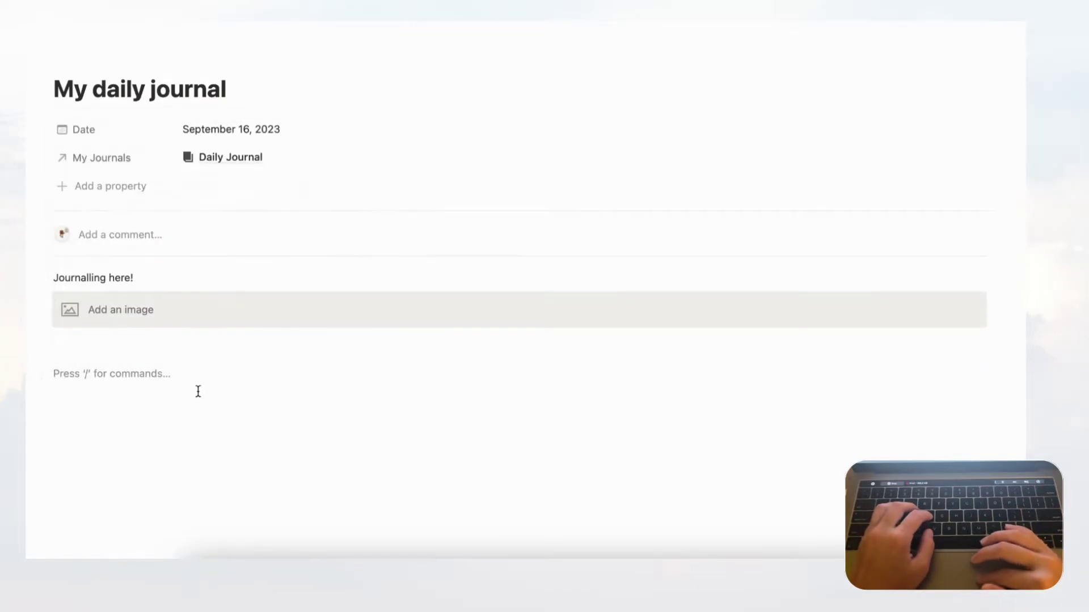
- Move the image block into the second column on the entry page and place the cursor in the empty first column
drag(44, 303, 646, 363)
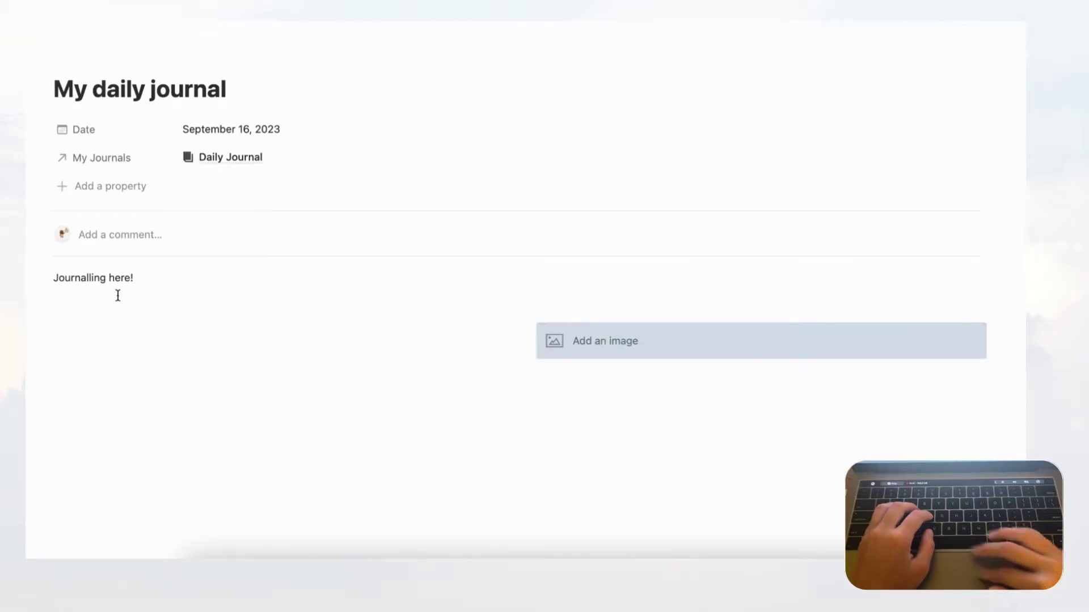
click(109, 338)
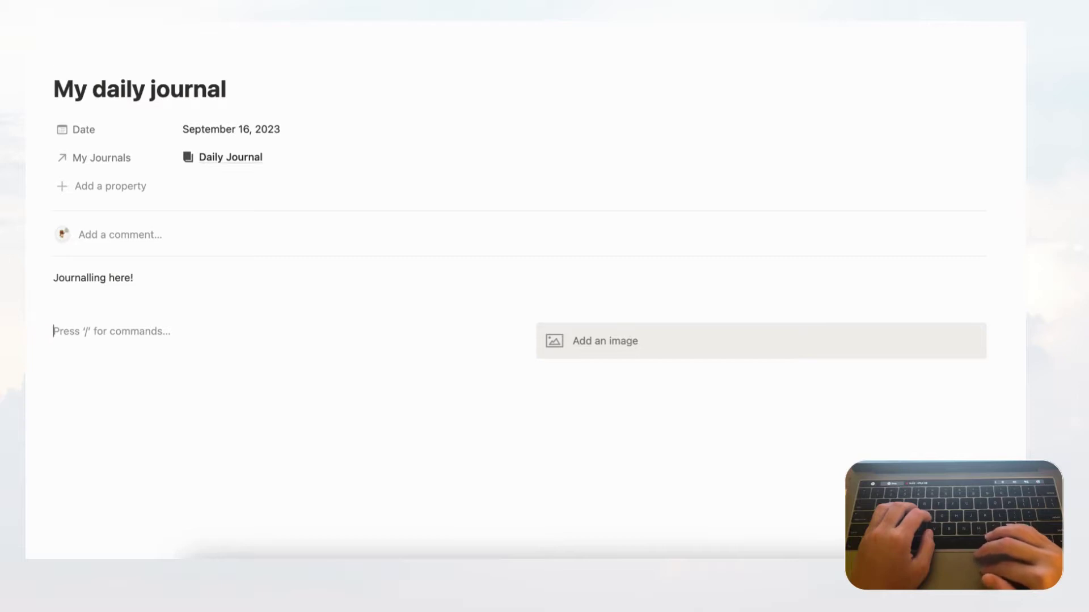
- Return to the Journal Notion Template page and preview the "My daily journal" entry from the My Journal Entries table
key(super+bracketleft)
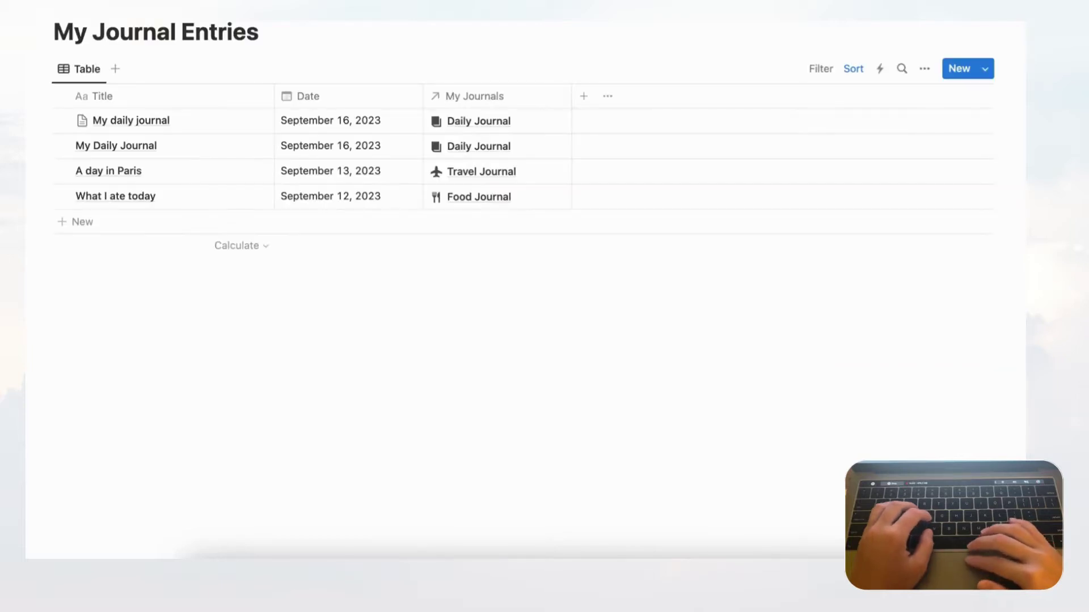
key(super+bracketleft)
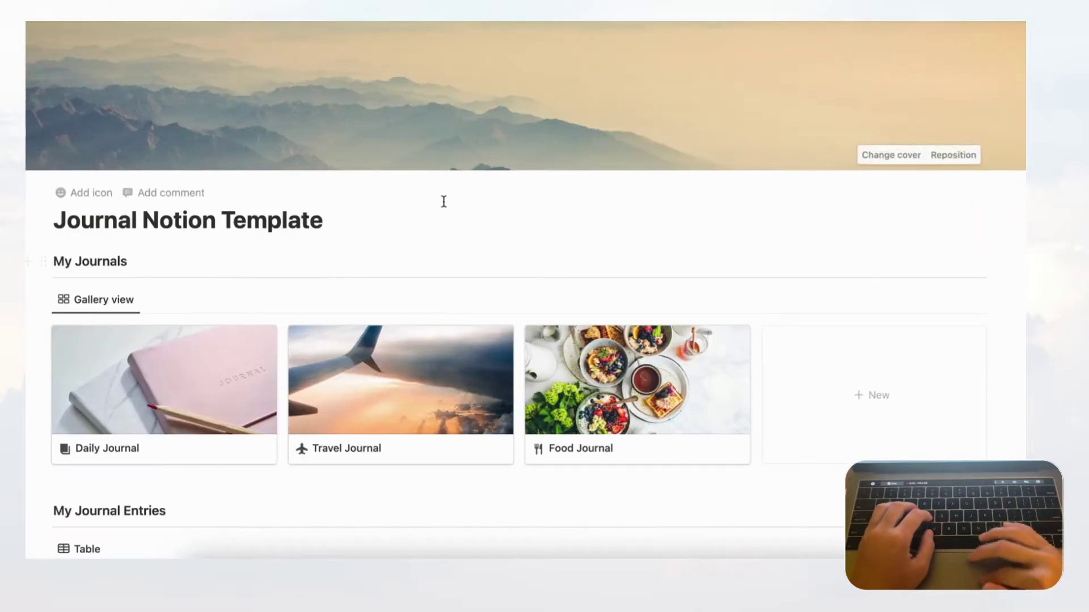
scroll(437, 210, down, 6)
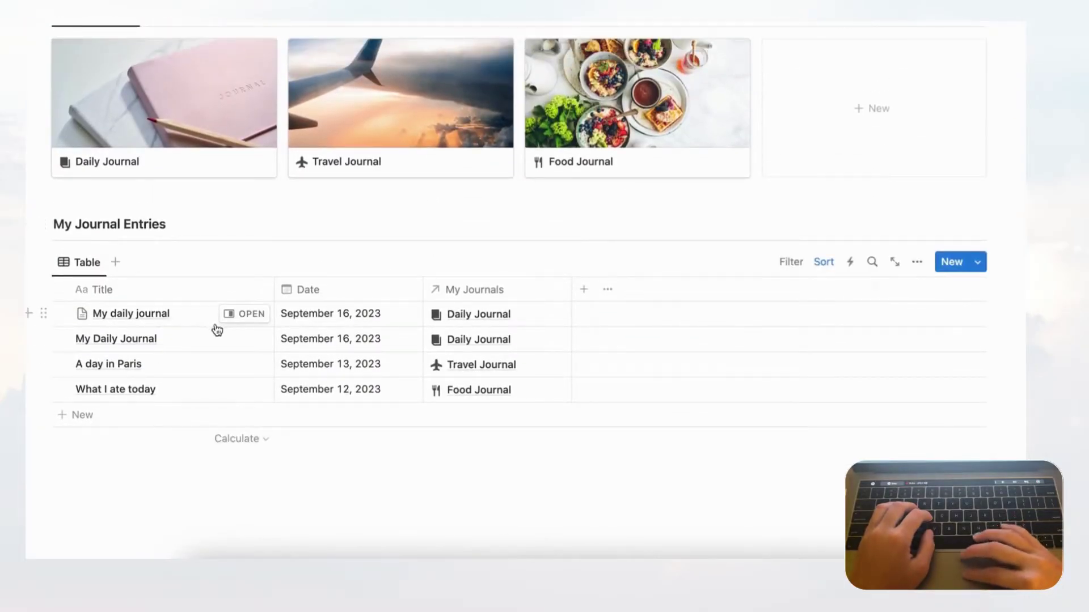
click(256, 315)
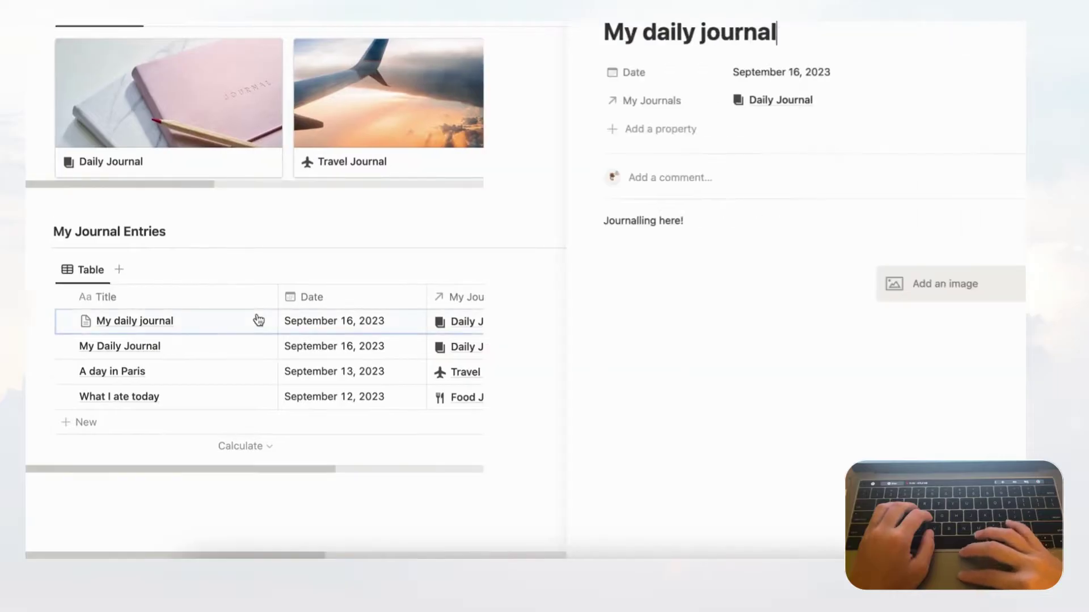
key(Escape)
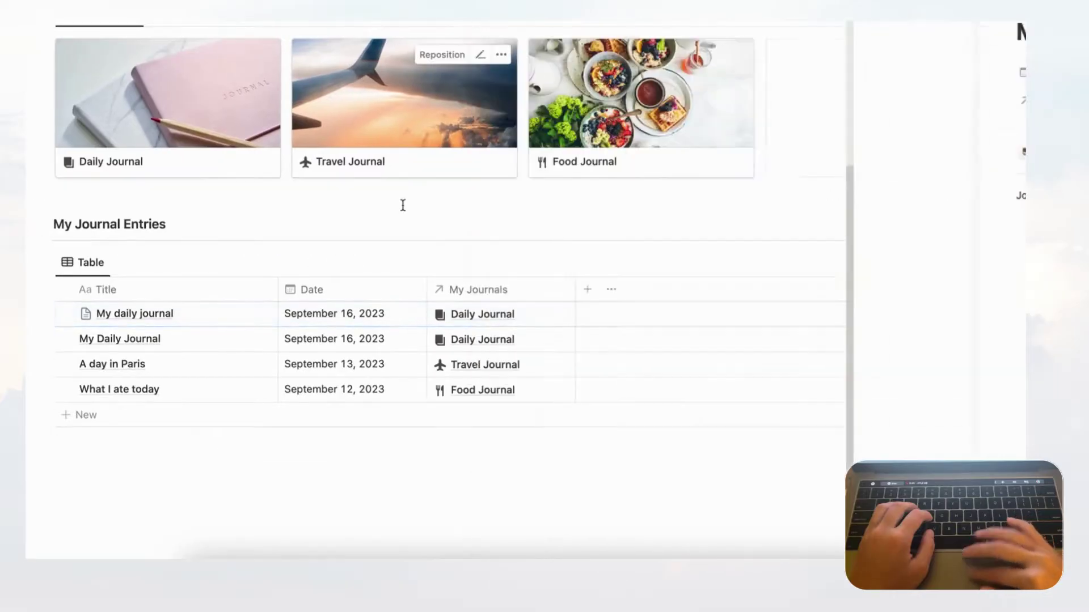
- Examine the entries table inside the Daily Journal page, then close the page
scroll(425, 227, up, 3)
click(219, 240)
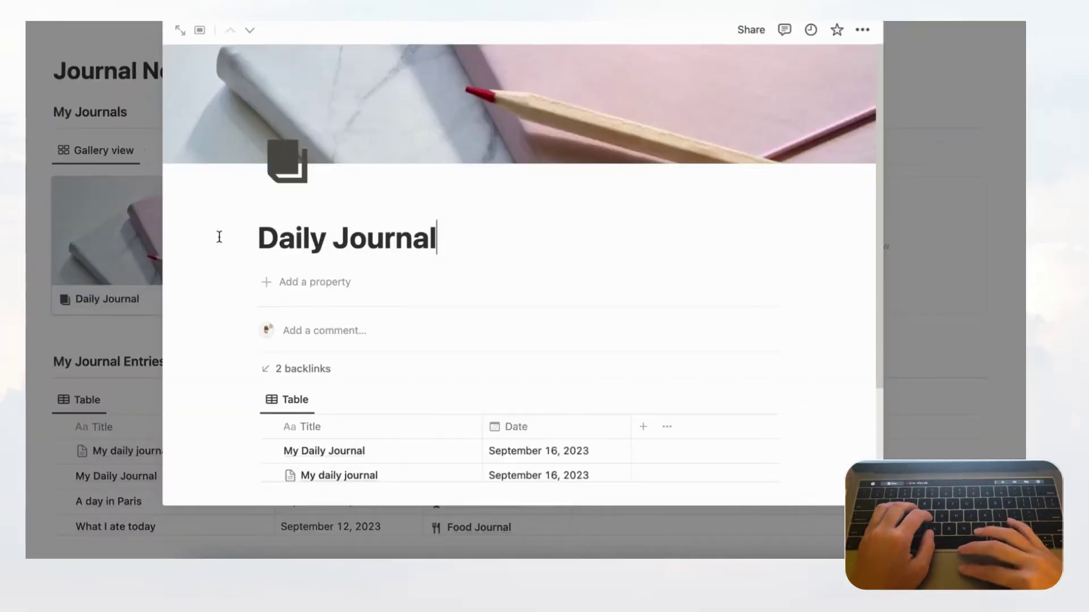
scroll(452, 290, down, 3)
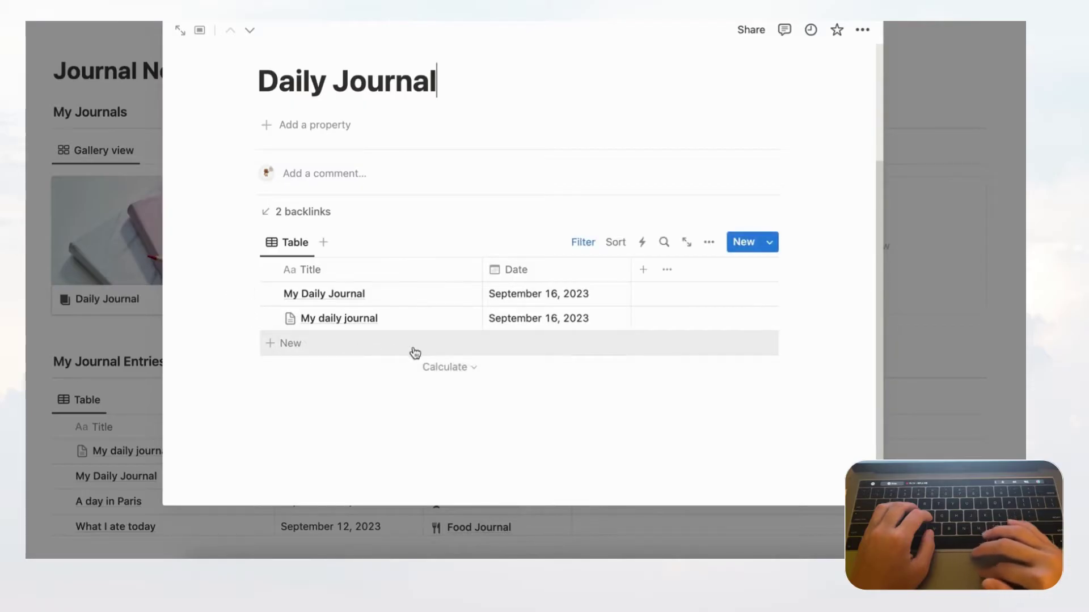
click(65, 336)
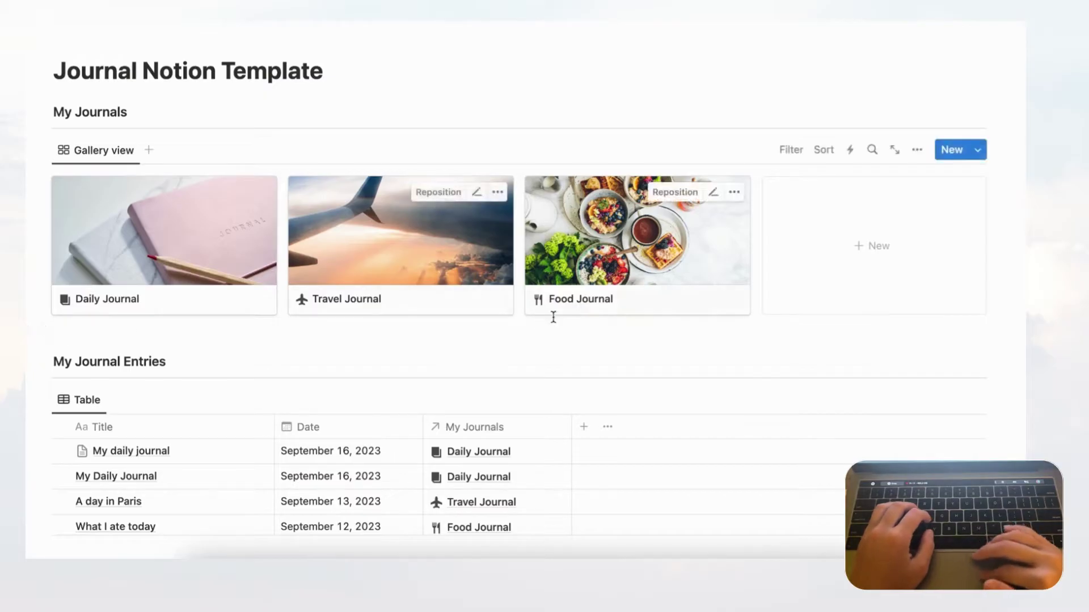
- Add a "Day 2 in Paris" entry to the table in the Travel Journal page
click(439, 289)
scroll(478, 348, down, 3)
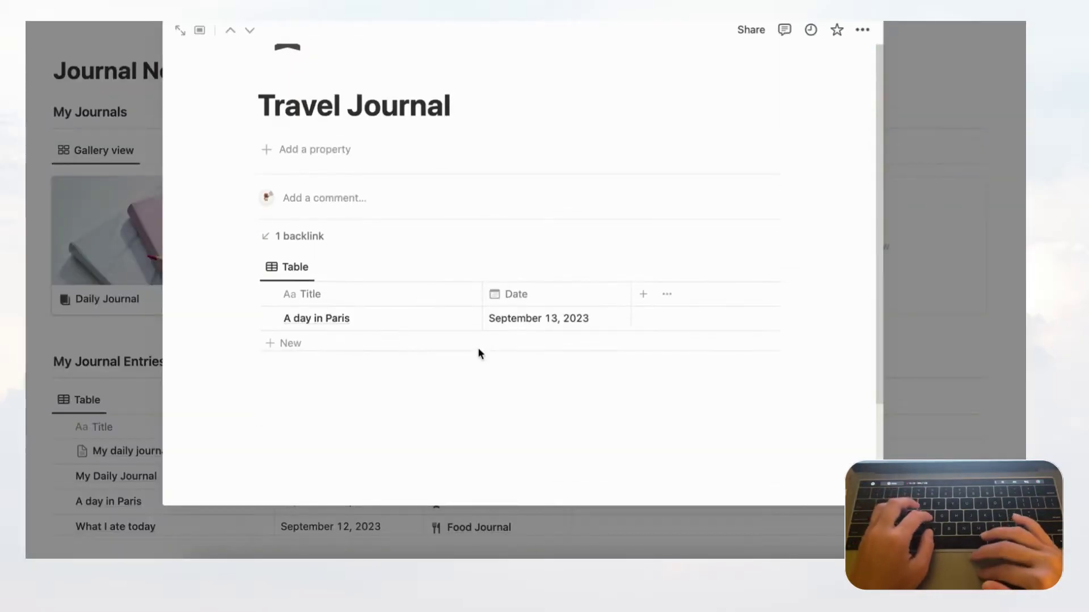
click(352, 342)
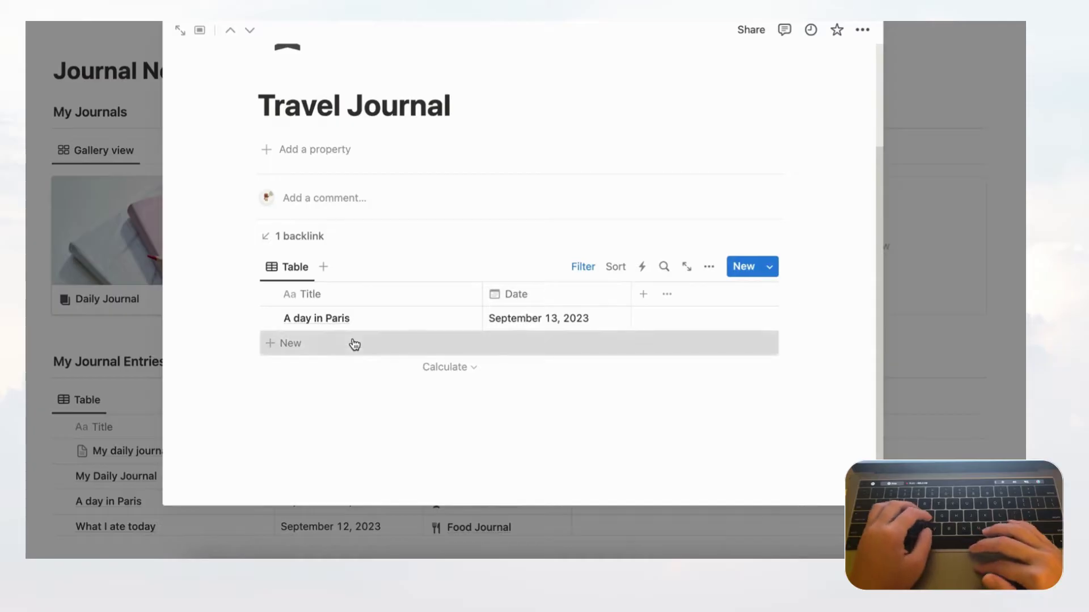
text(Day 2)
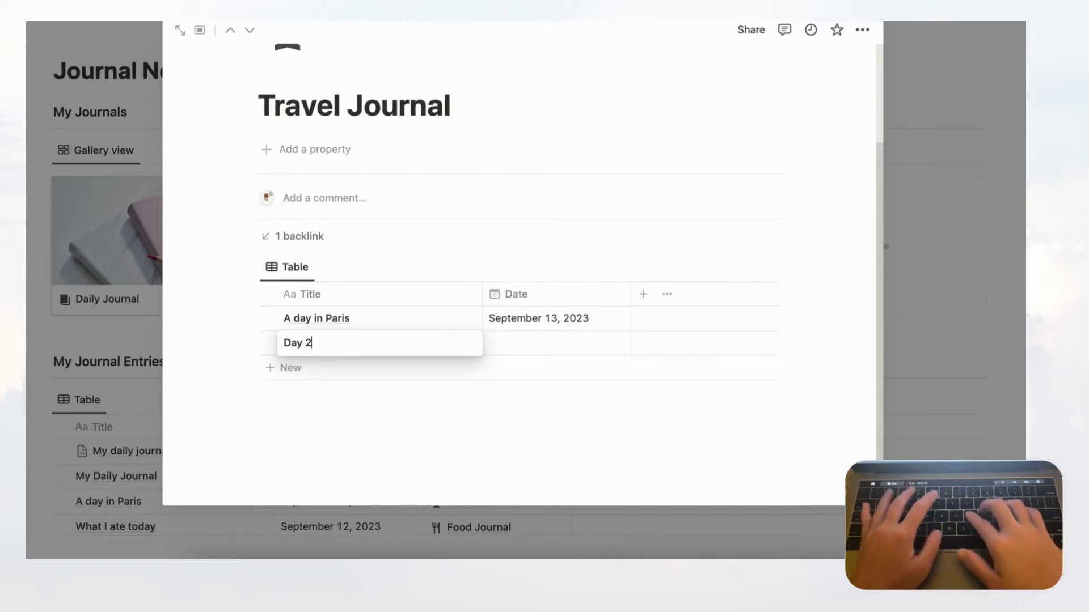
text( in Paris)
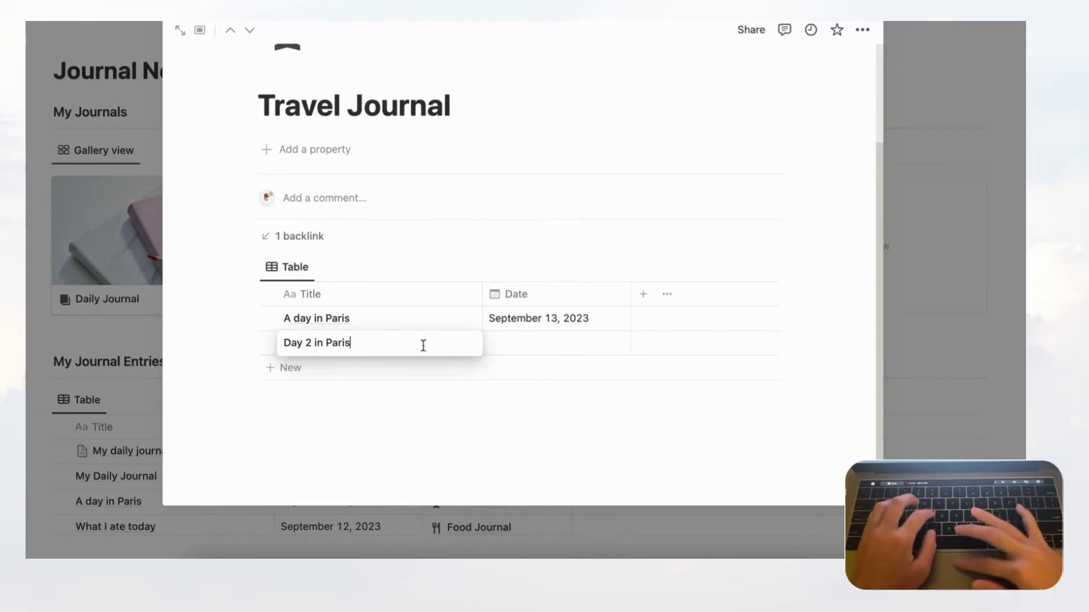
key(Return)
- Set the date of the "Day 2 in Paris" entry to September 14, 2023
click(576, 343)
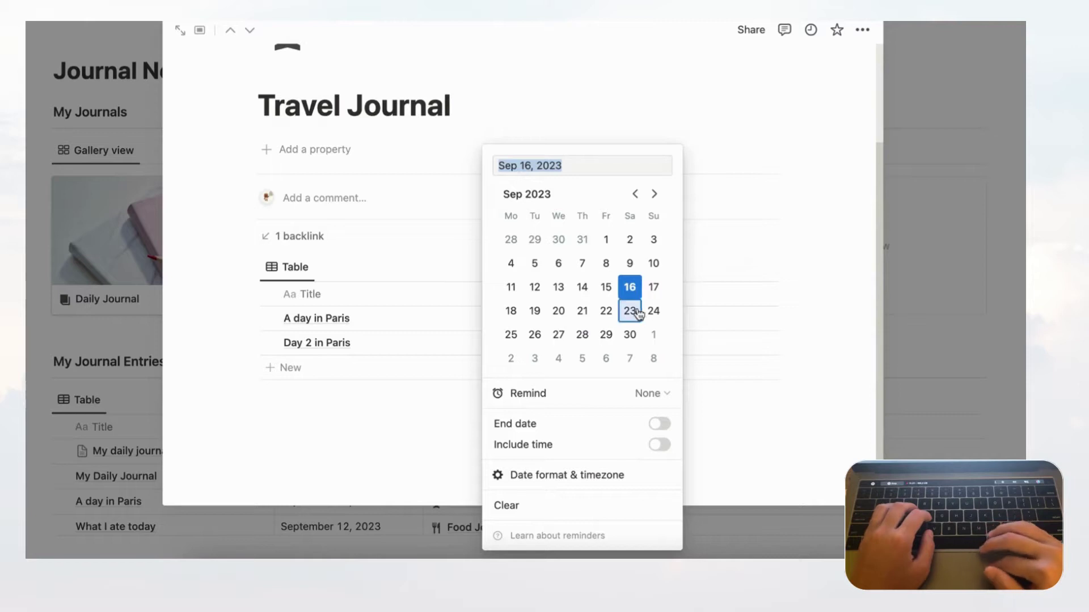
click(582, 287)
click(707, 250)
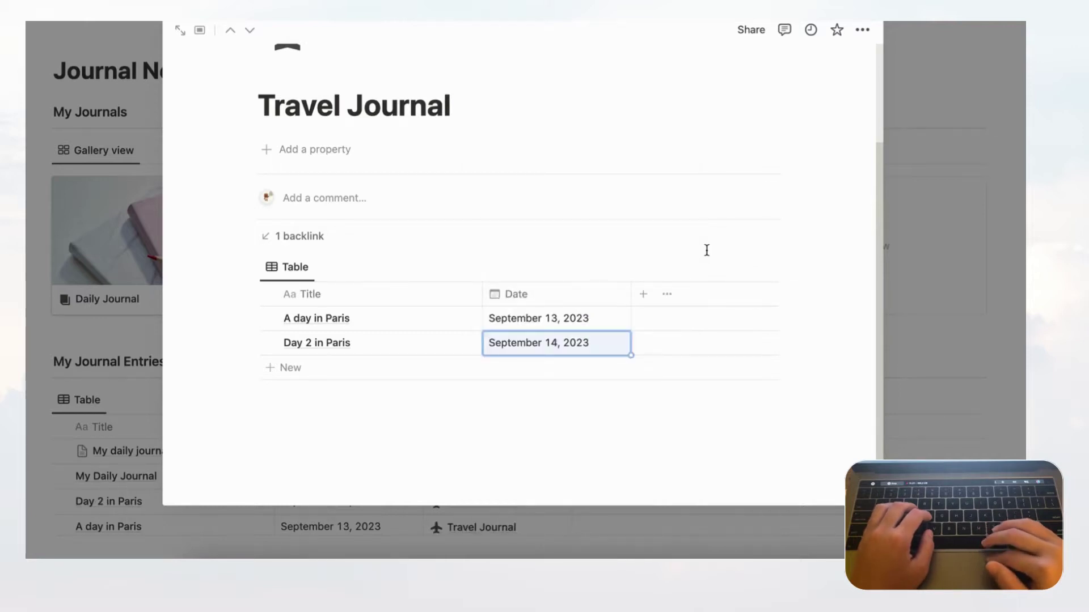
click(706, 250)
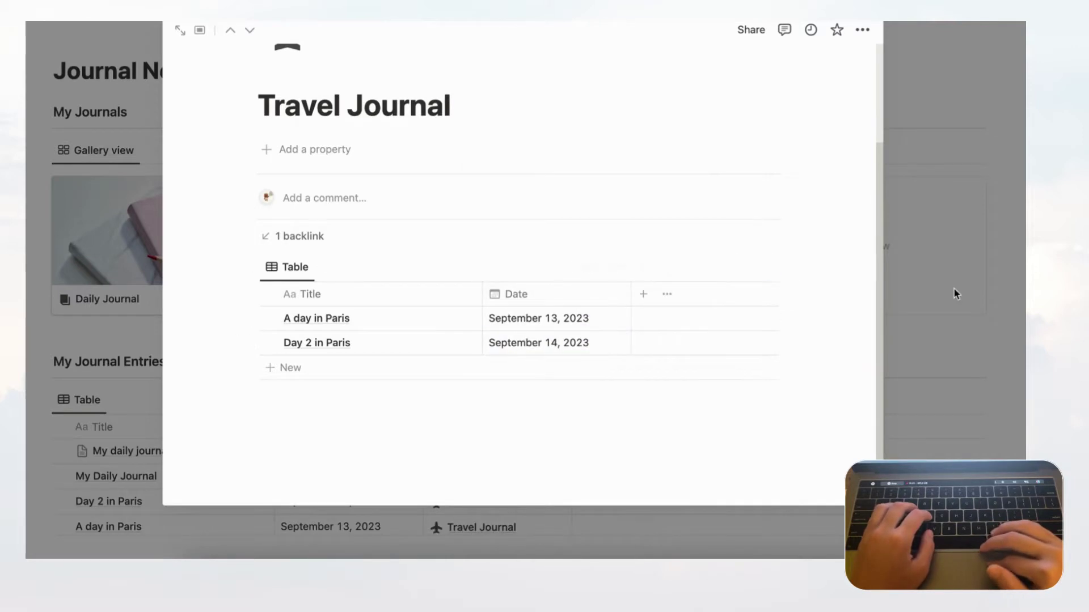
- Close the Travel Journal and check the My Journal Entries table on the main page for the added Paris entry
click(975, 310)
scroll(974, 308, down, 5)
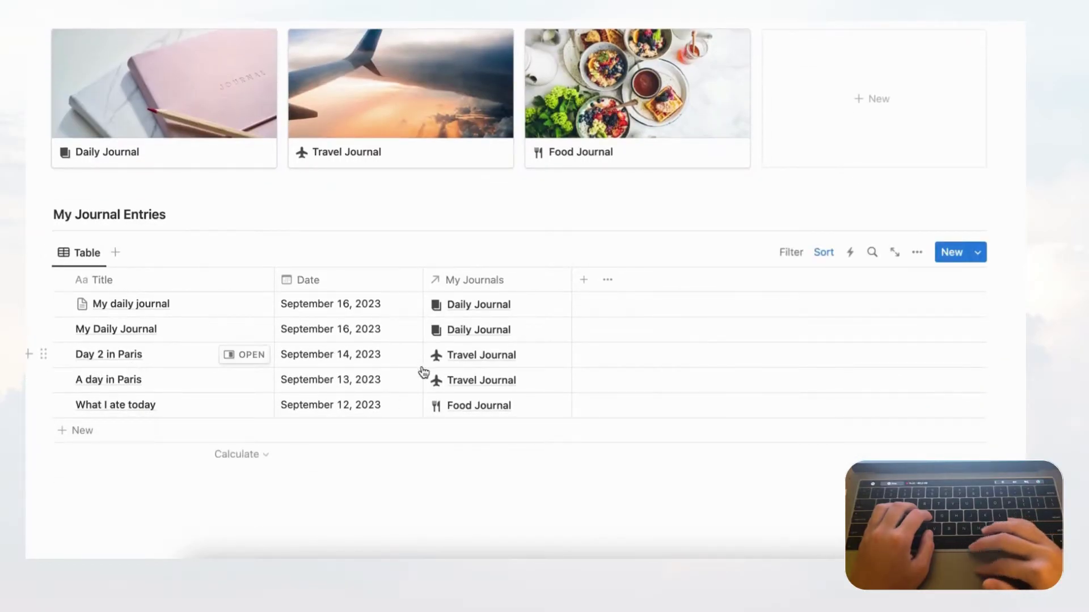
scroll(305, 501, up, 2)
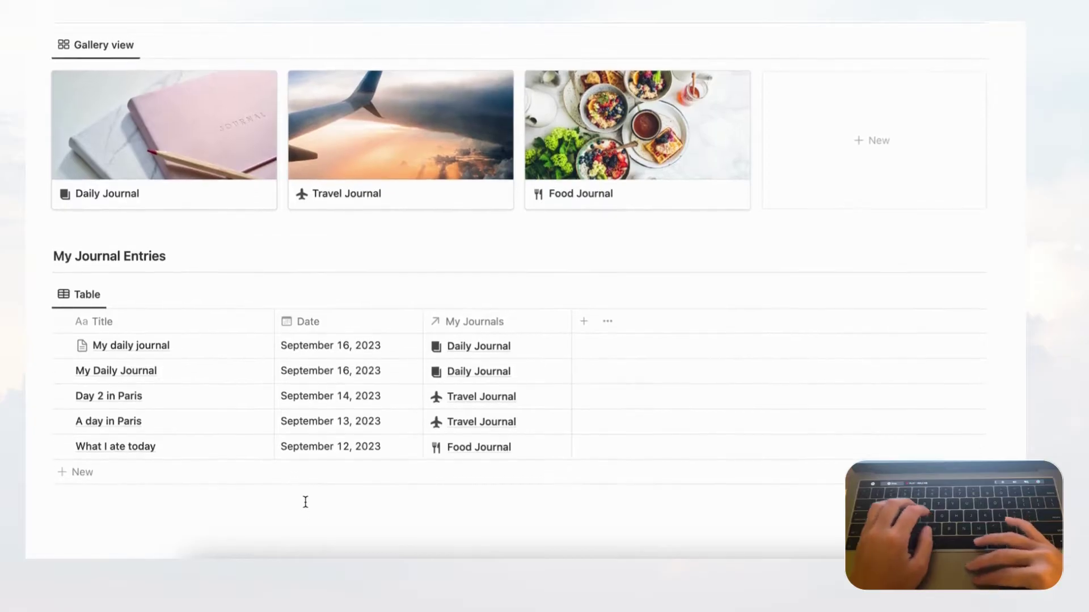
- Open the New Journal template of the My Journals database for editing
scroll(340, 323, up, 5)
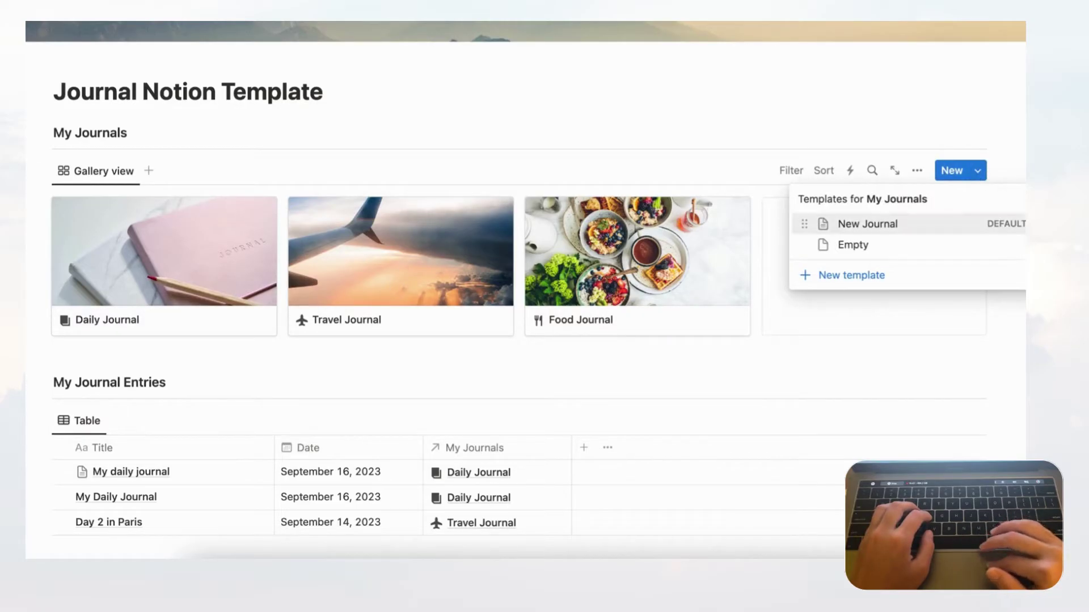
click(1018, 224)
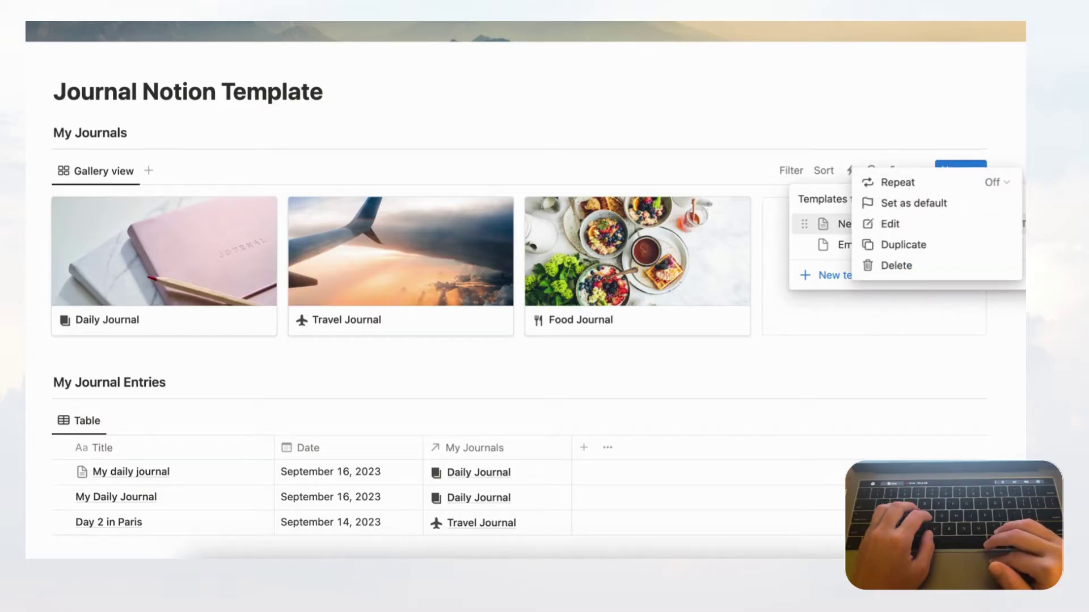
click(917, 225)
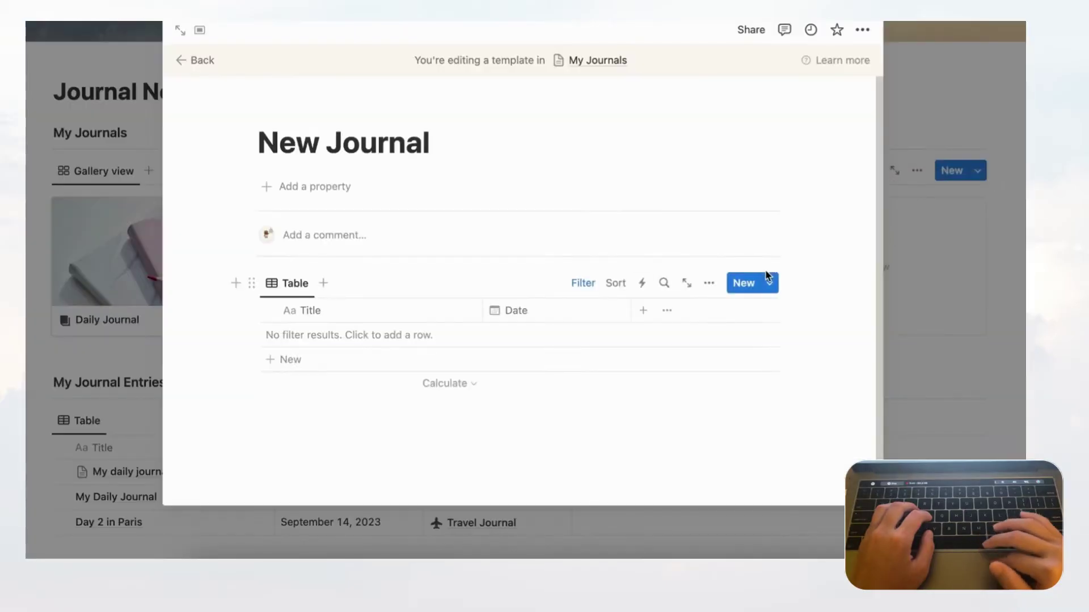
- Sort the template's entries table by Date descending, save the sort for everyone, and leave the template
click(616, 286)
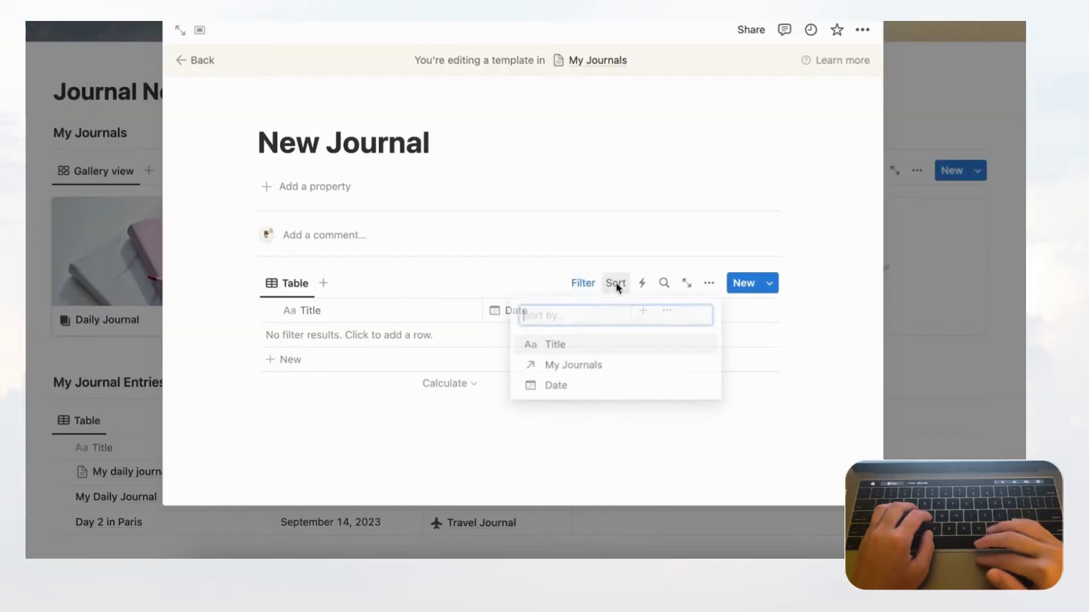
click(596, 387)
click(326, 352)
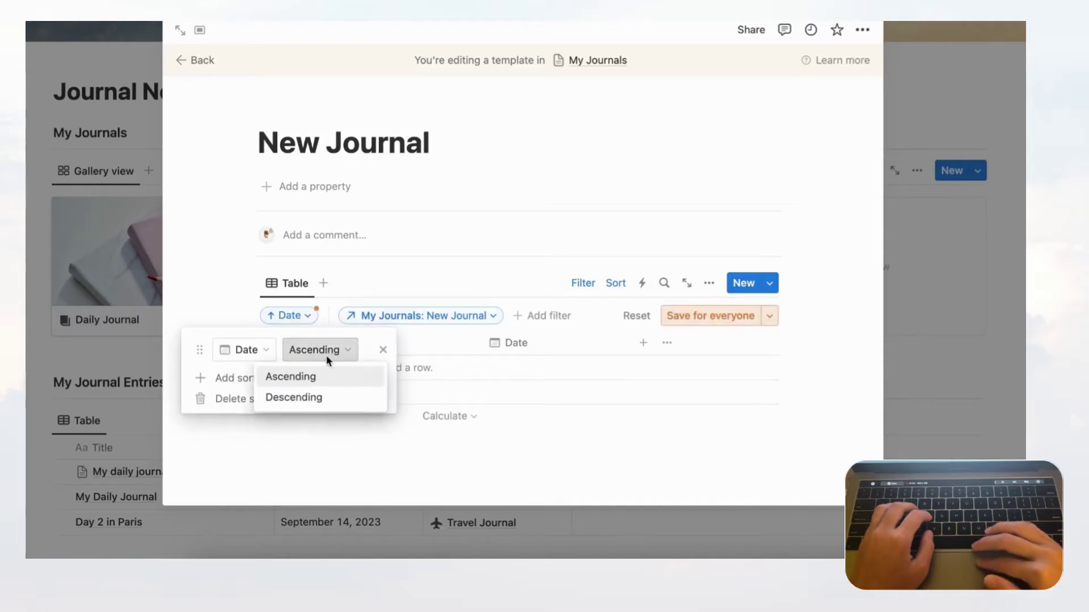
click(322, 398)
click(701, 316)
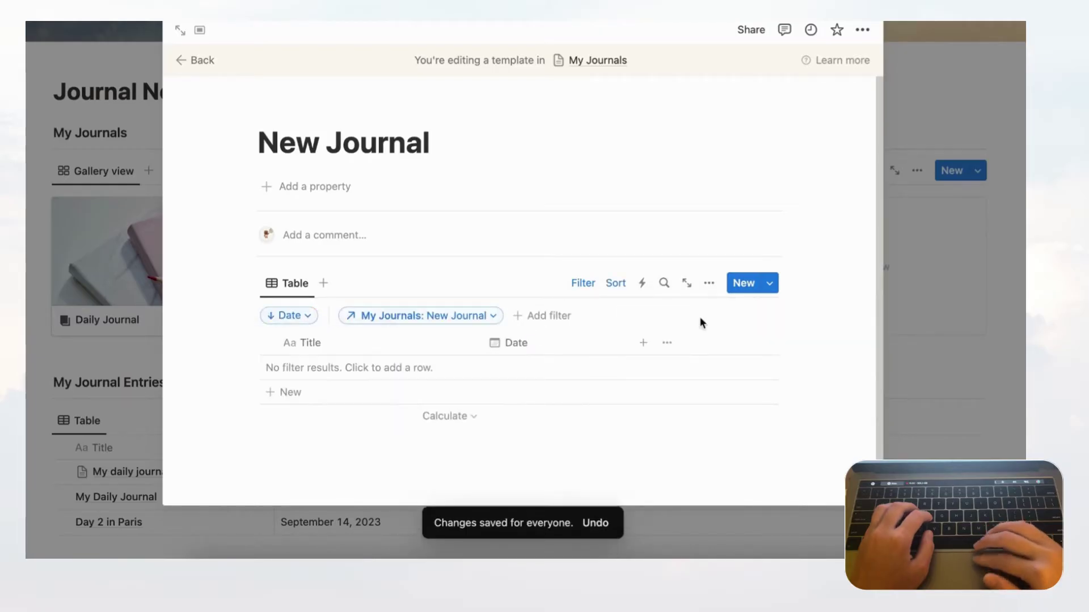
click(206, 65)
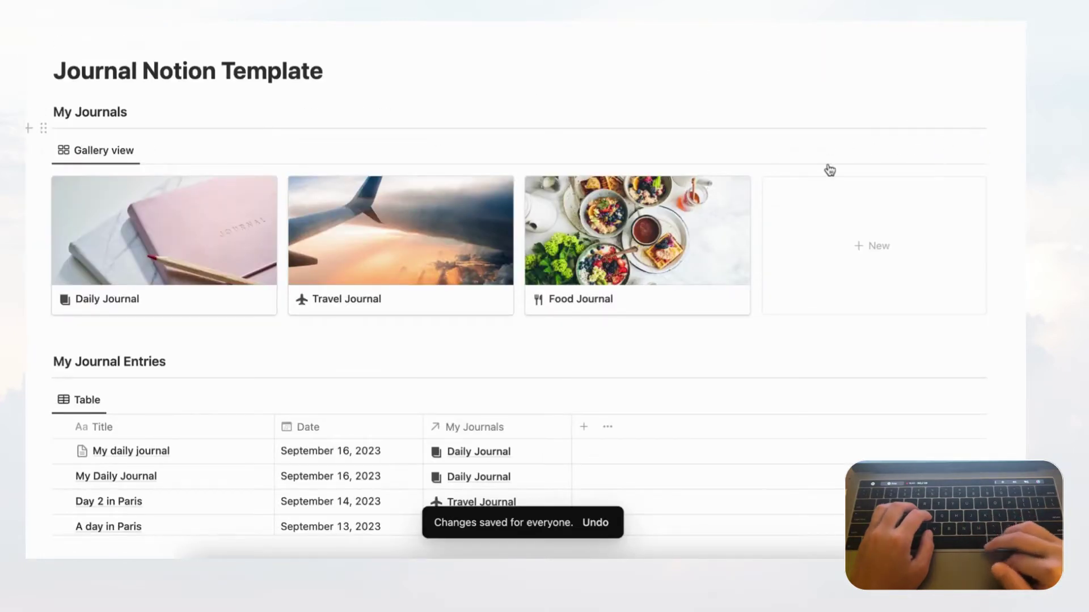
- Delete the entries table in the Daily Journal page and reapply the New Journal template
click(168, 261)
scroll(276, 349, down, 3)
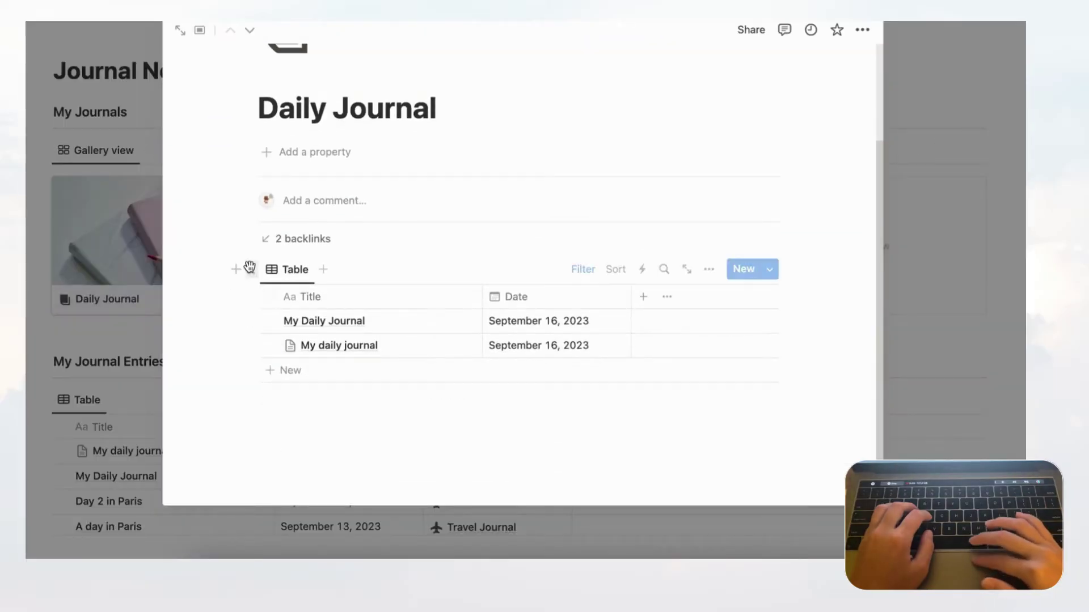
click(252, 269)
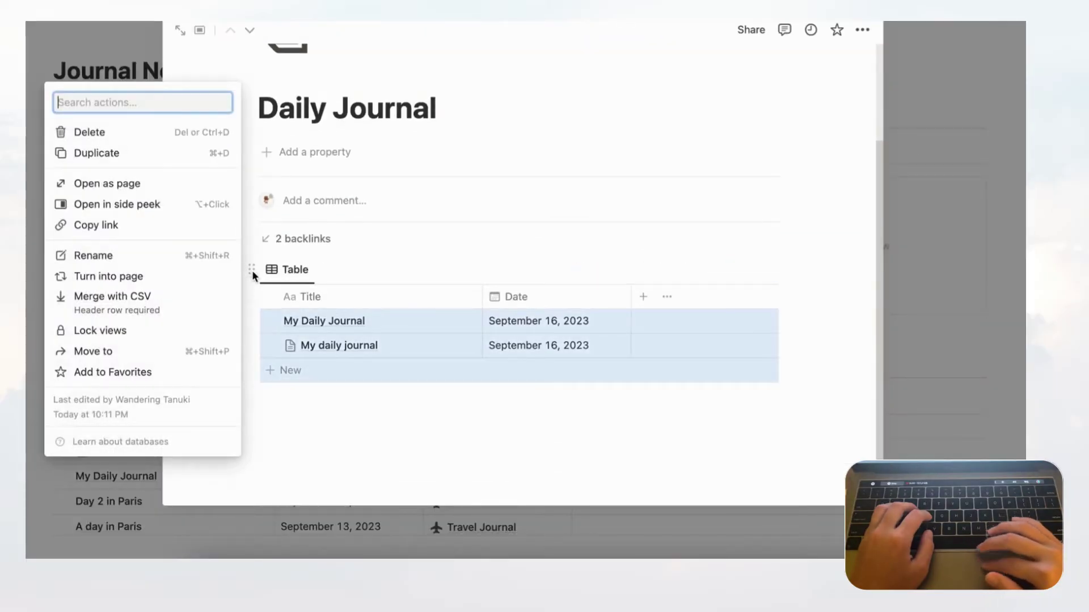
click(122, 139)
click(332, 306)
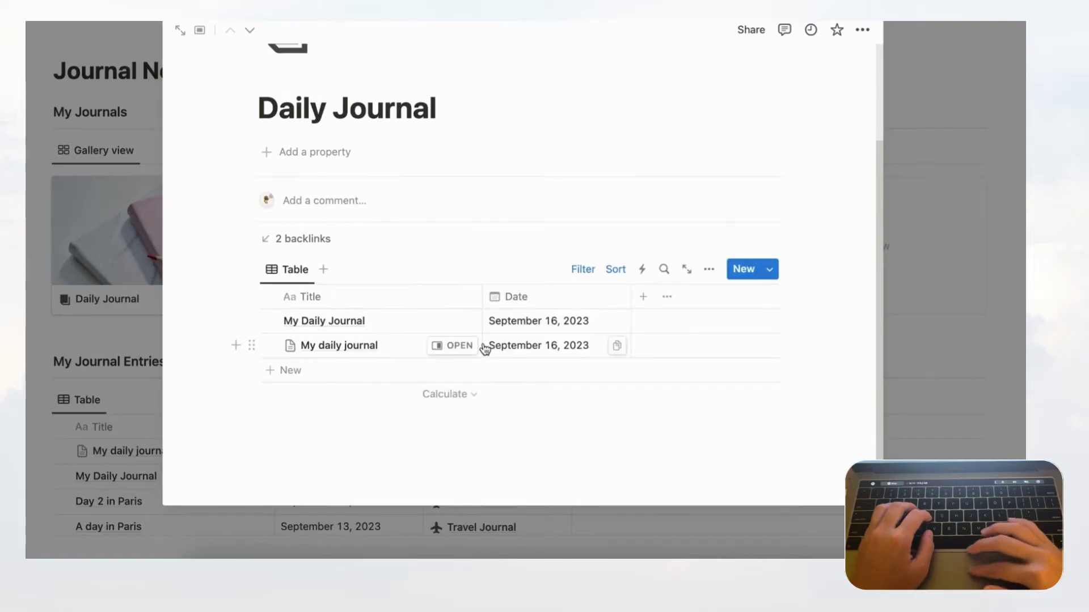
key(Escape)
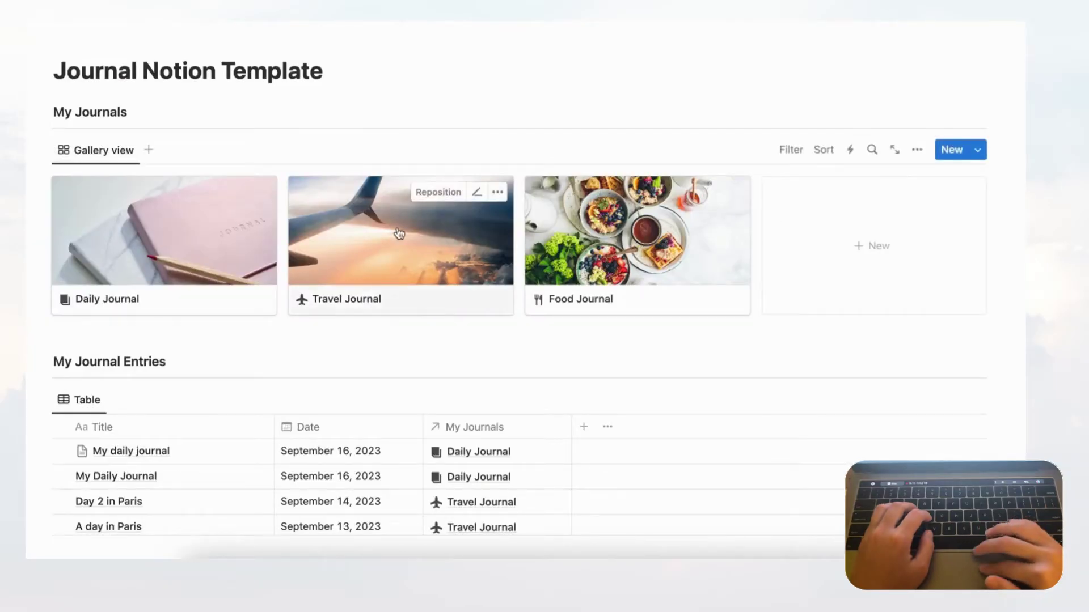
- Replace the entries table in the Travel Journal page by deleting it and applying the New Journal template
click(376, 275)
scroll(275, 329, down, 3)
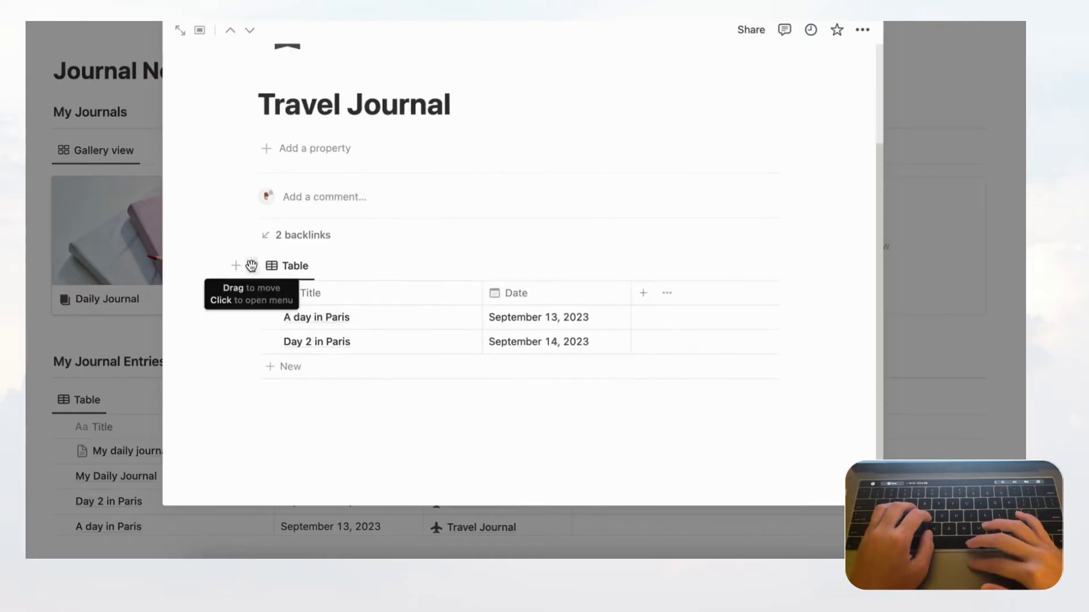
click(251, 265)
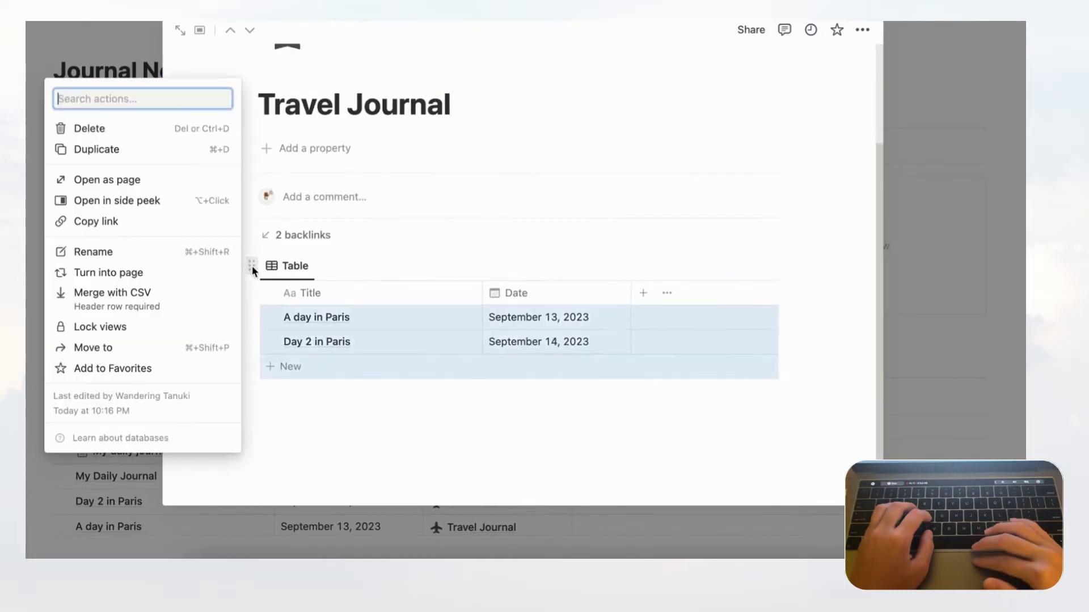
click(162, 132)
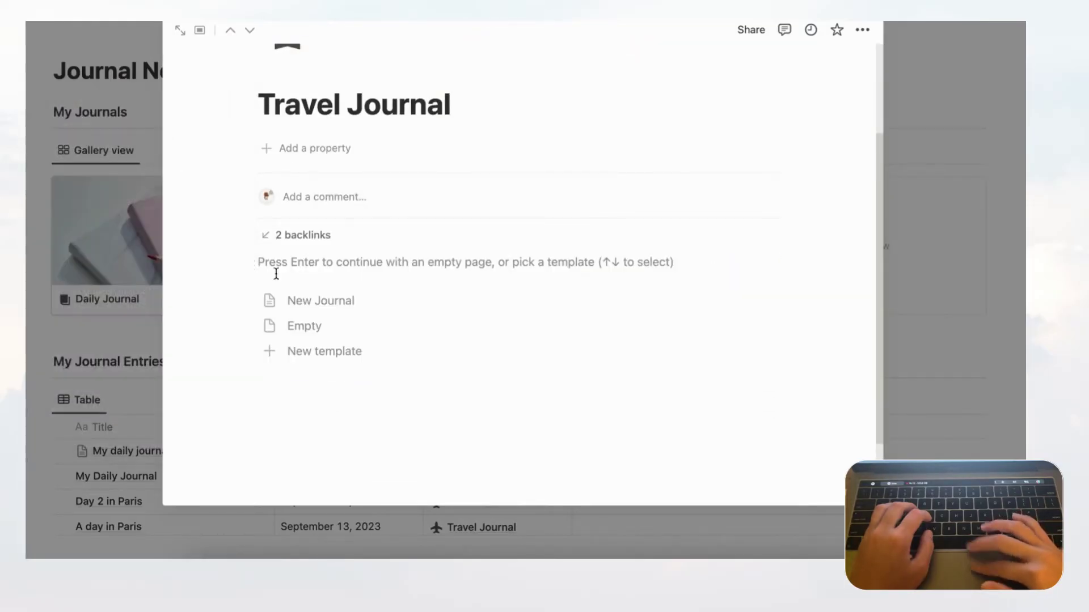
click(340, 304)
scroll(611, 345, down, 1)
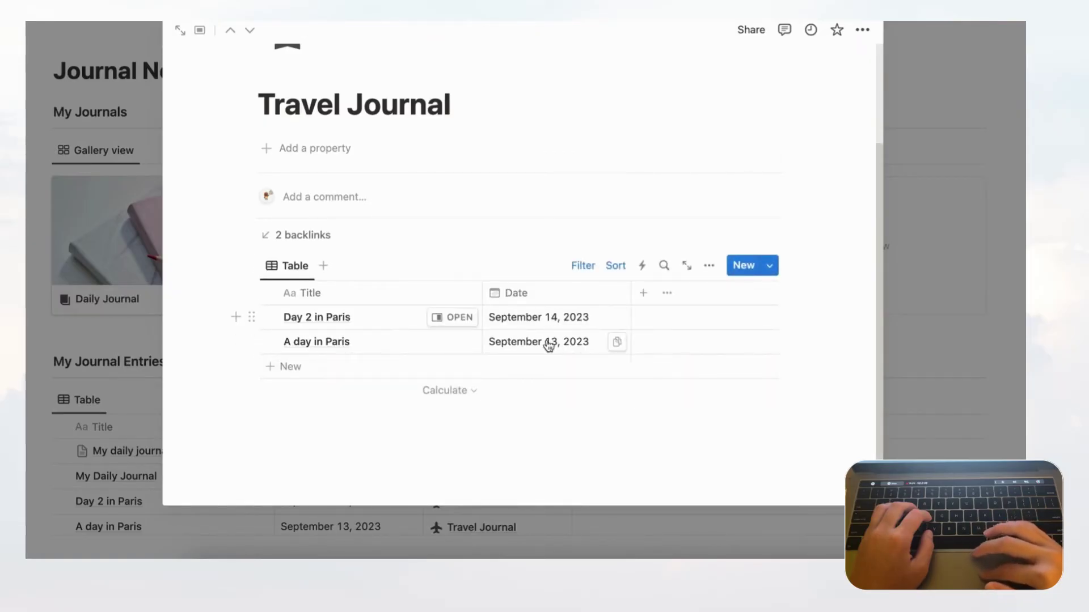
click(1015, 304)
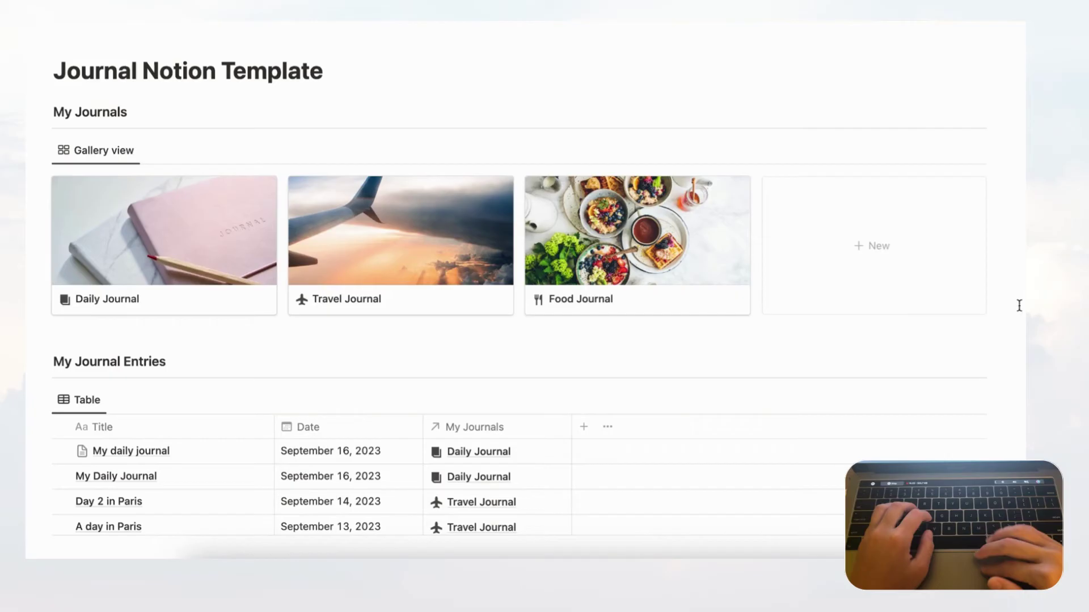
- Remove the Food Journal page's entries table, apply the New Journal template in its place, and close the page
click(709, 247)
scroll(392, 318, down, 2)
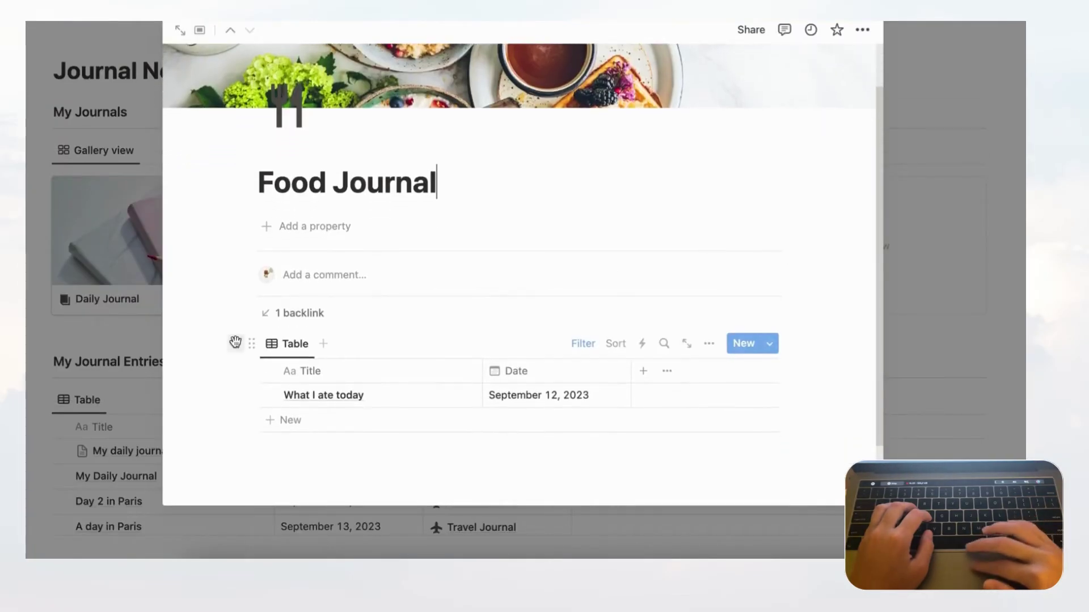
click(252, 344)
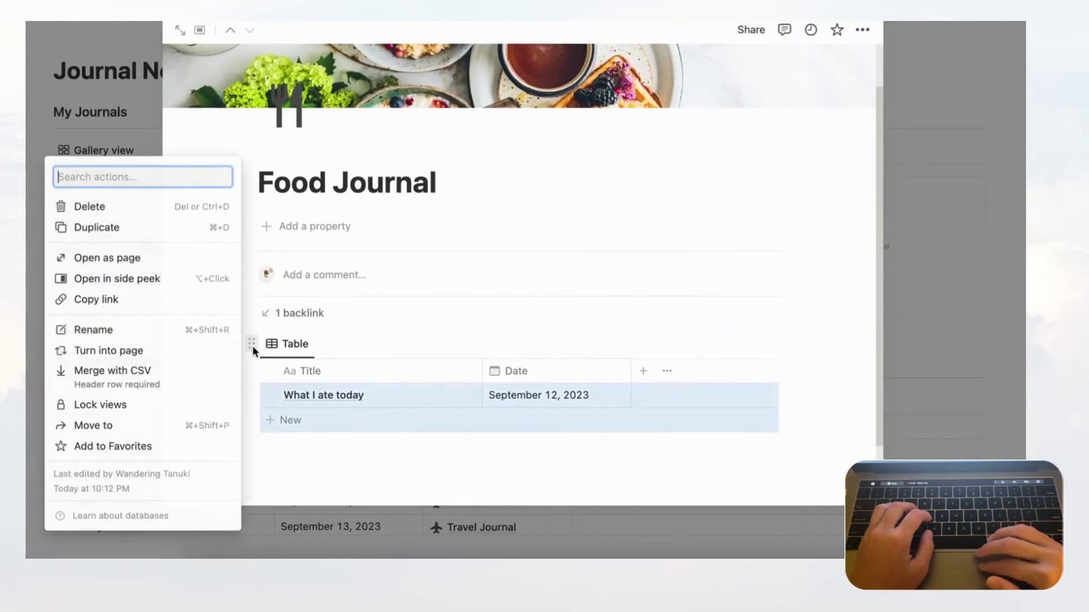
click(146, 214)
click(345, 378)
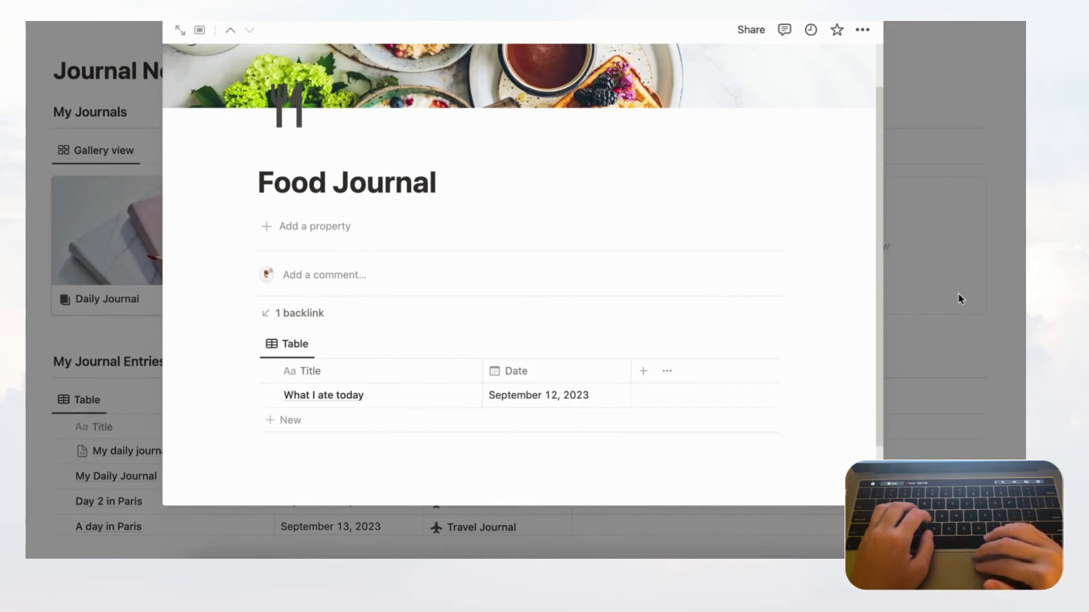
click(1024, 206)
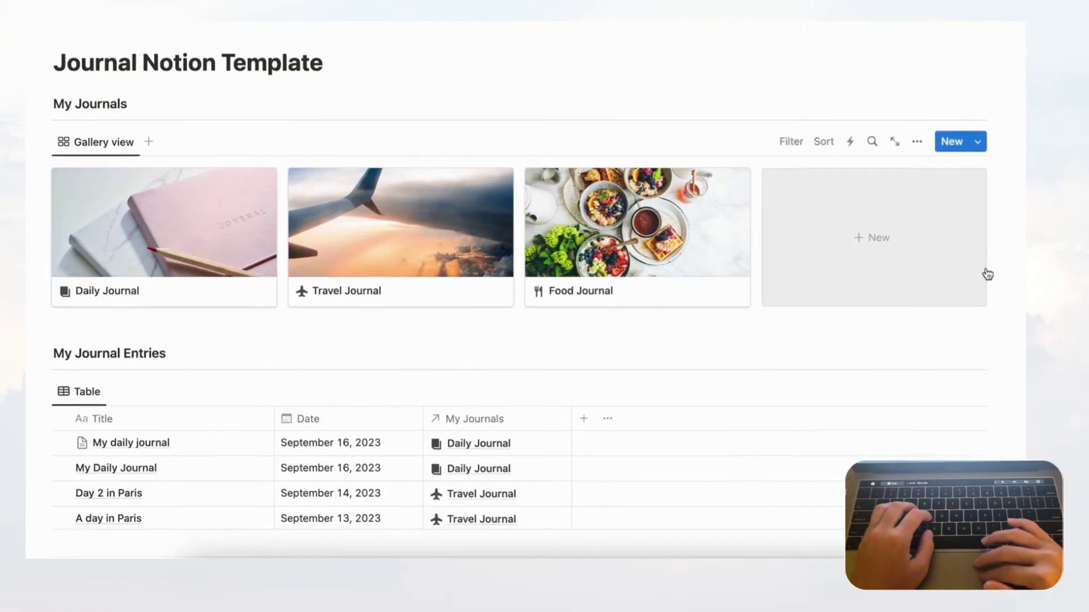